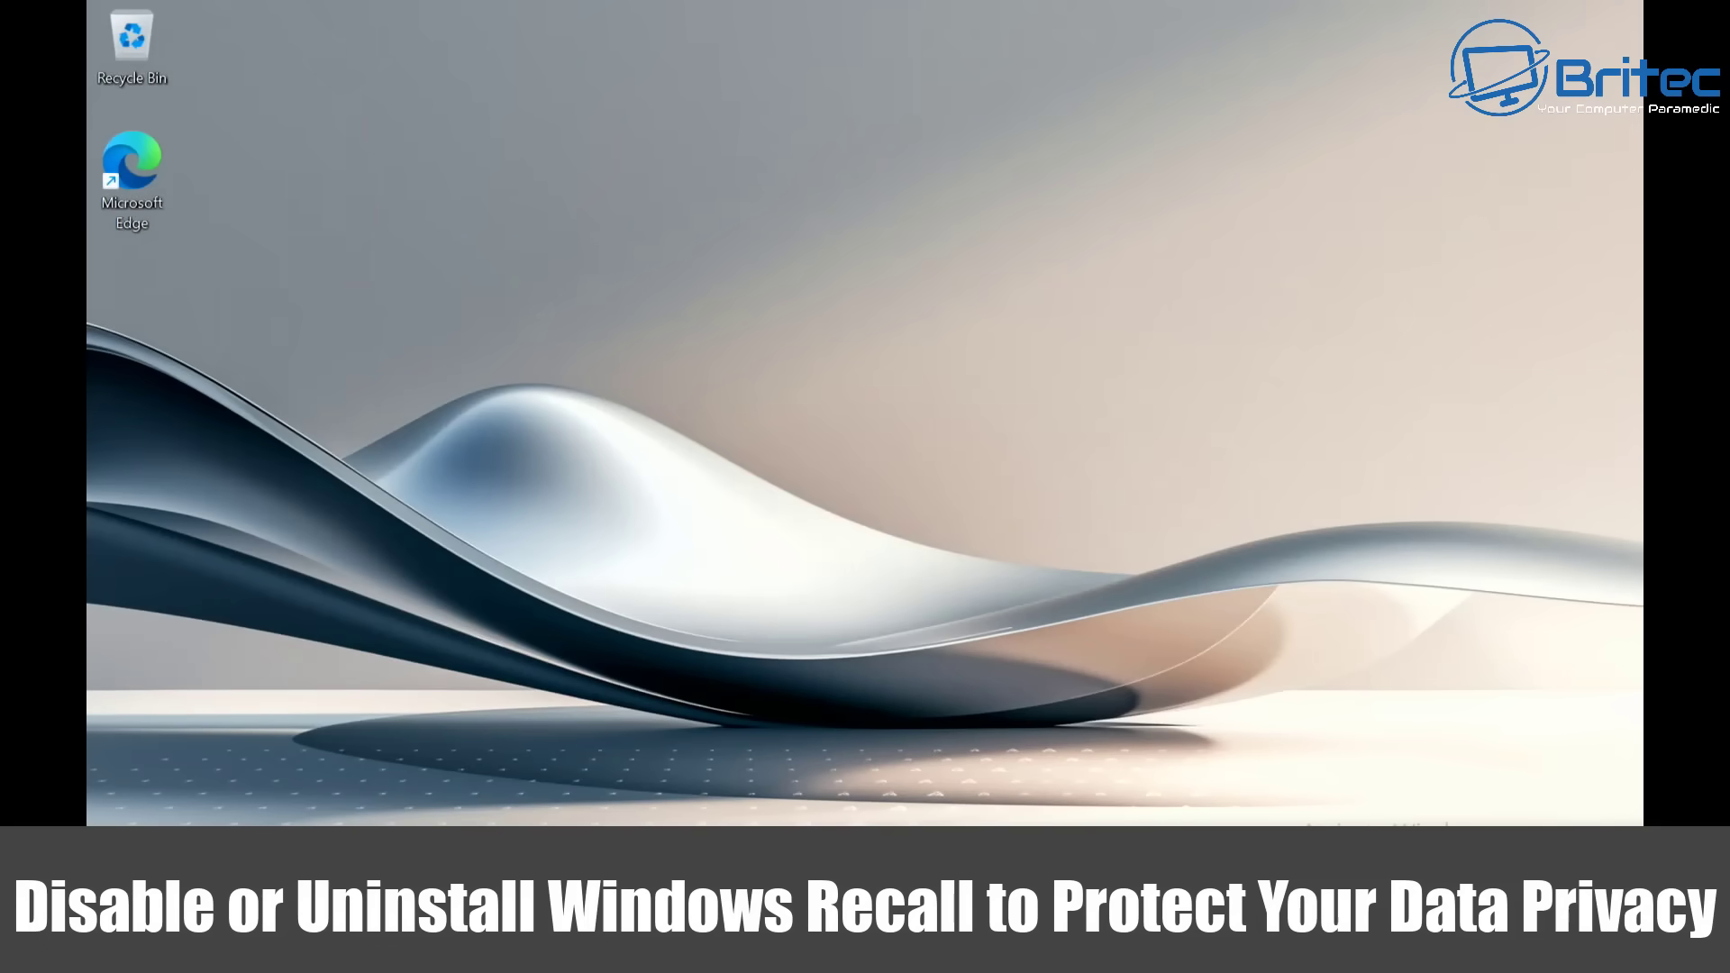
Launch Settings from the Start menu and go to the Privacy & security page
click(431, 944)
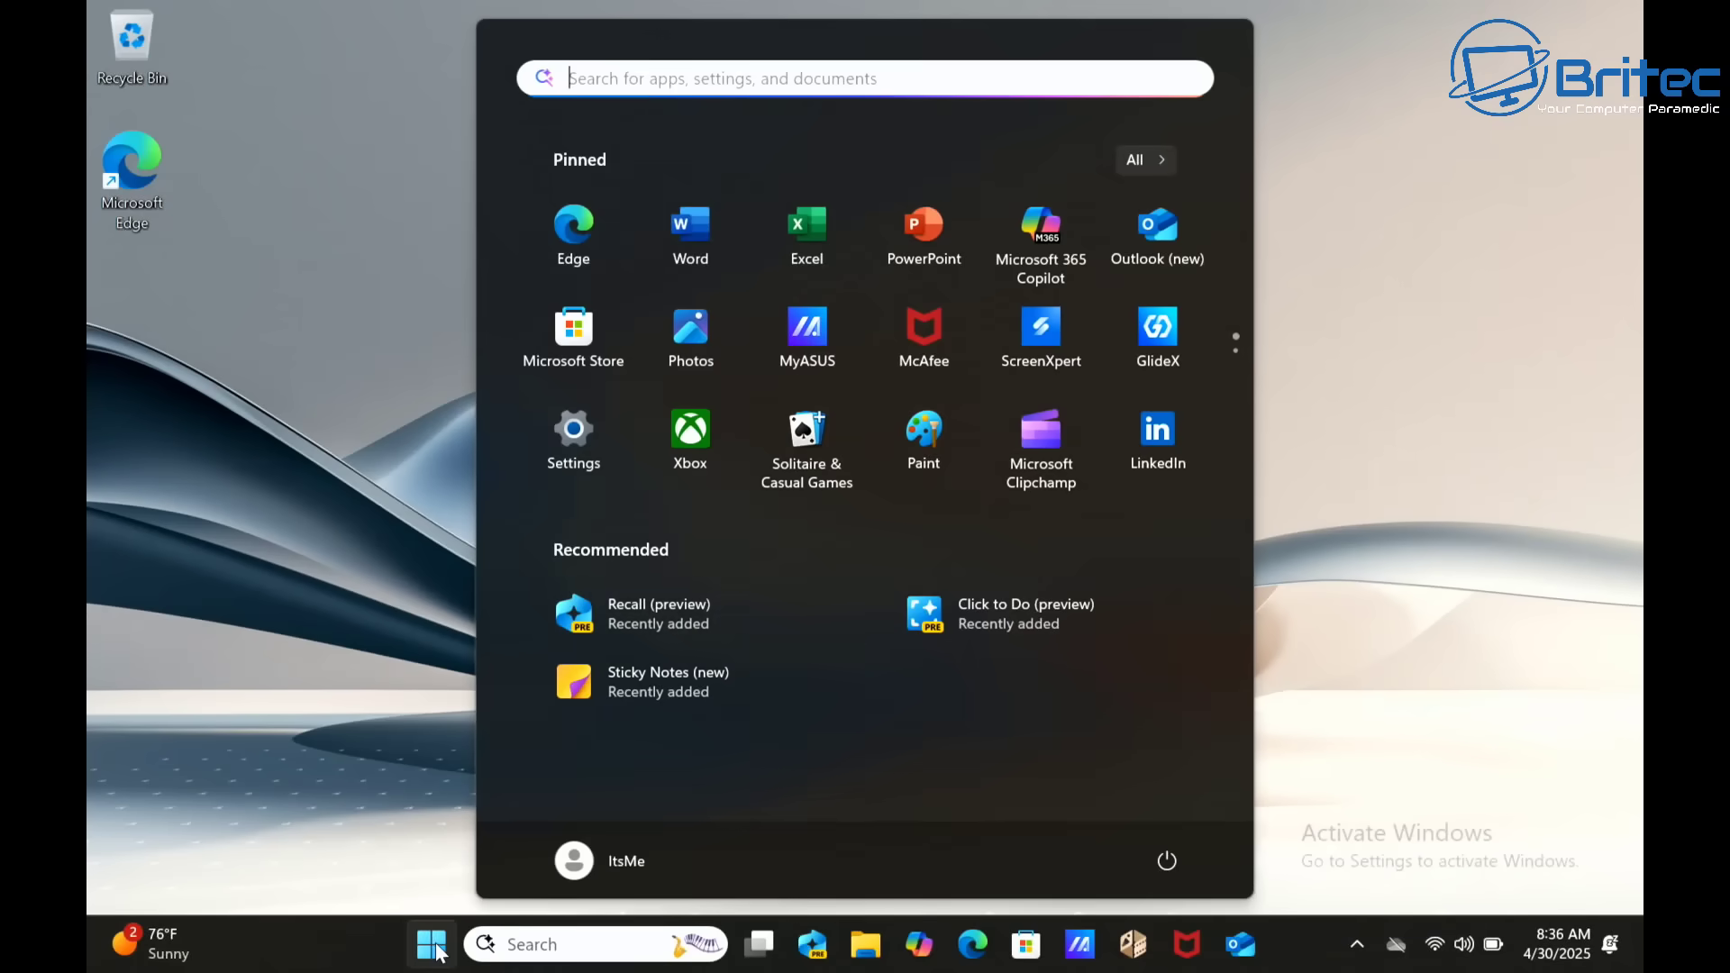
click(558, 418)
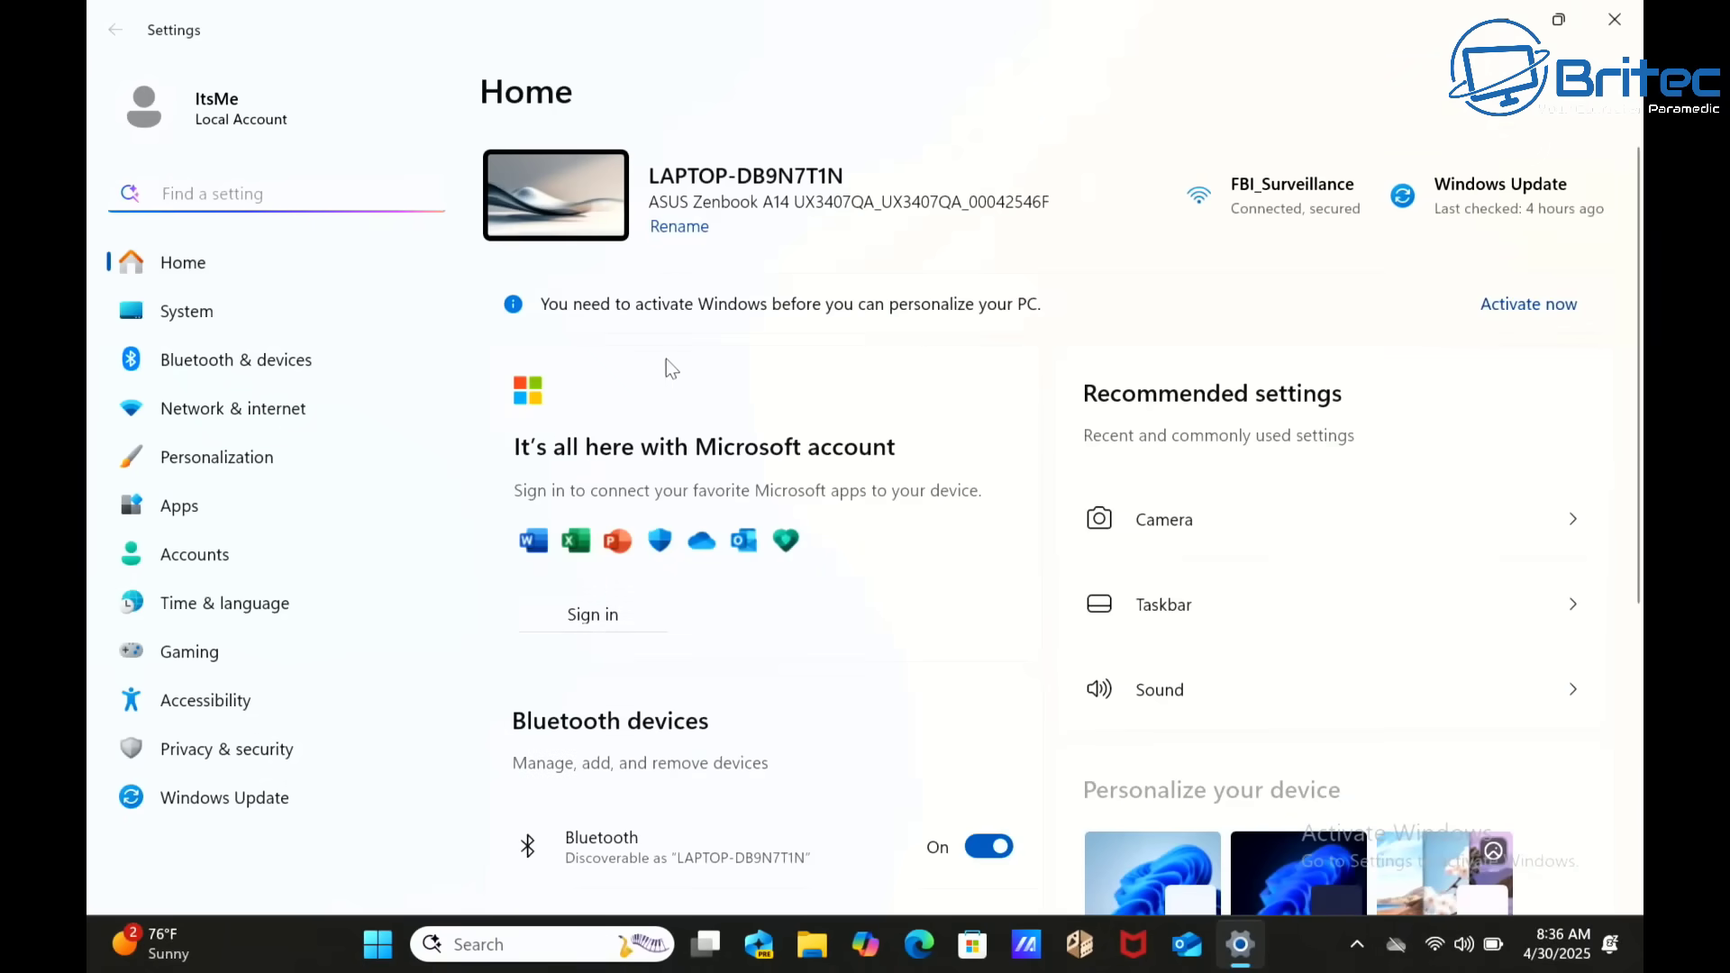
click(248, 757)
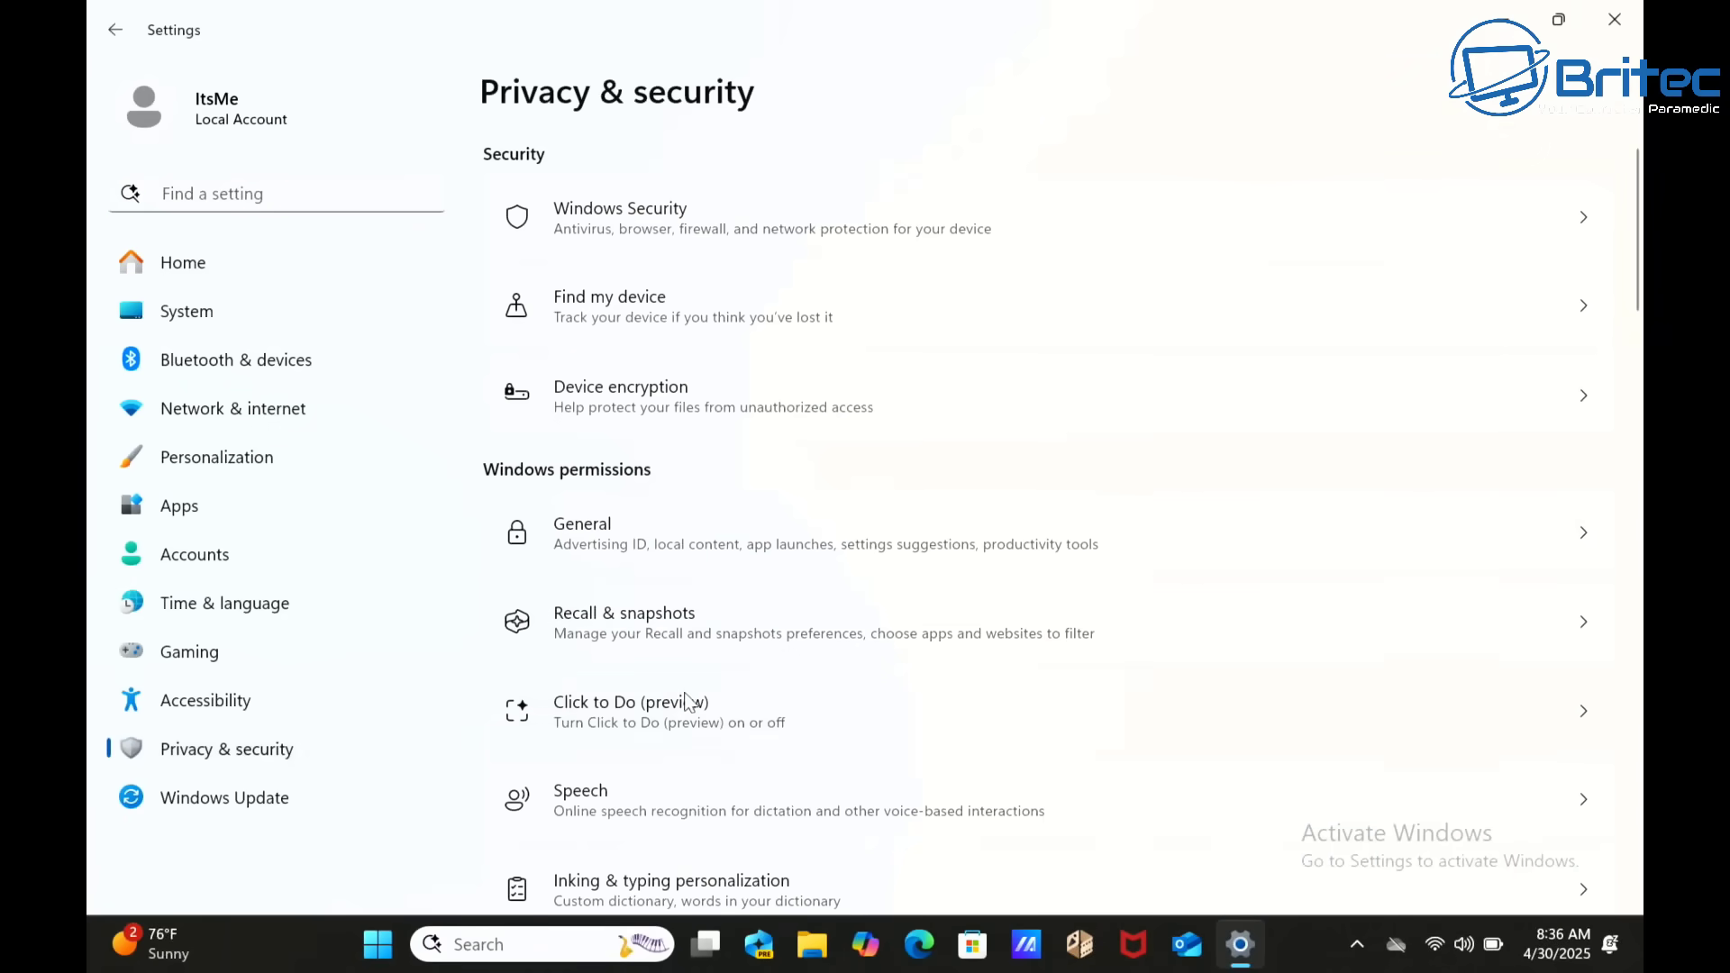
Check that Save snapshots is off on the Recall & snapshots page, then go to System settings
click(733, 628)
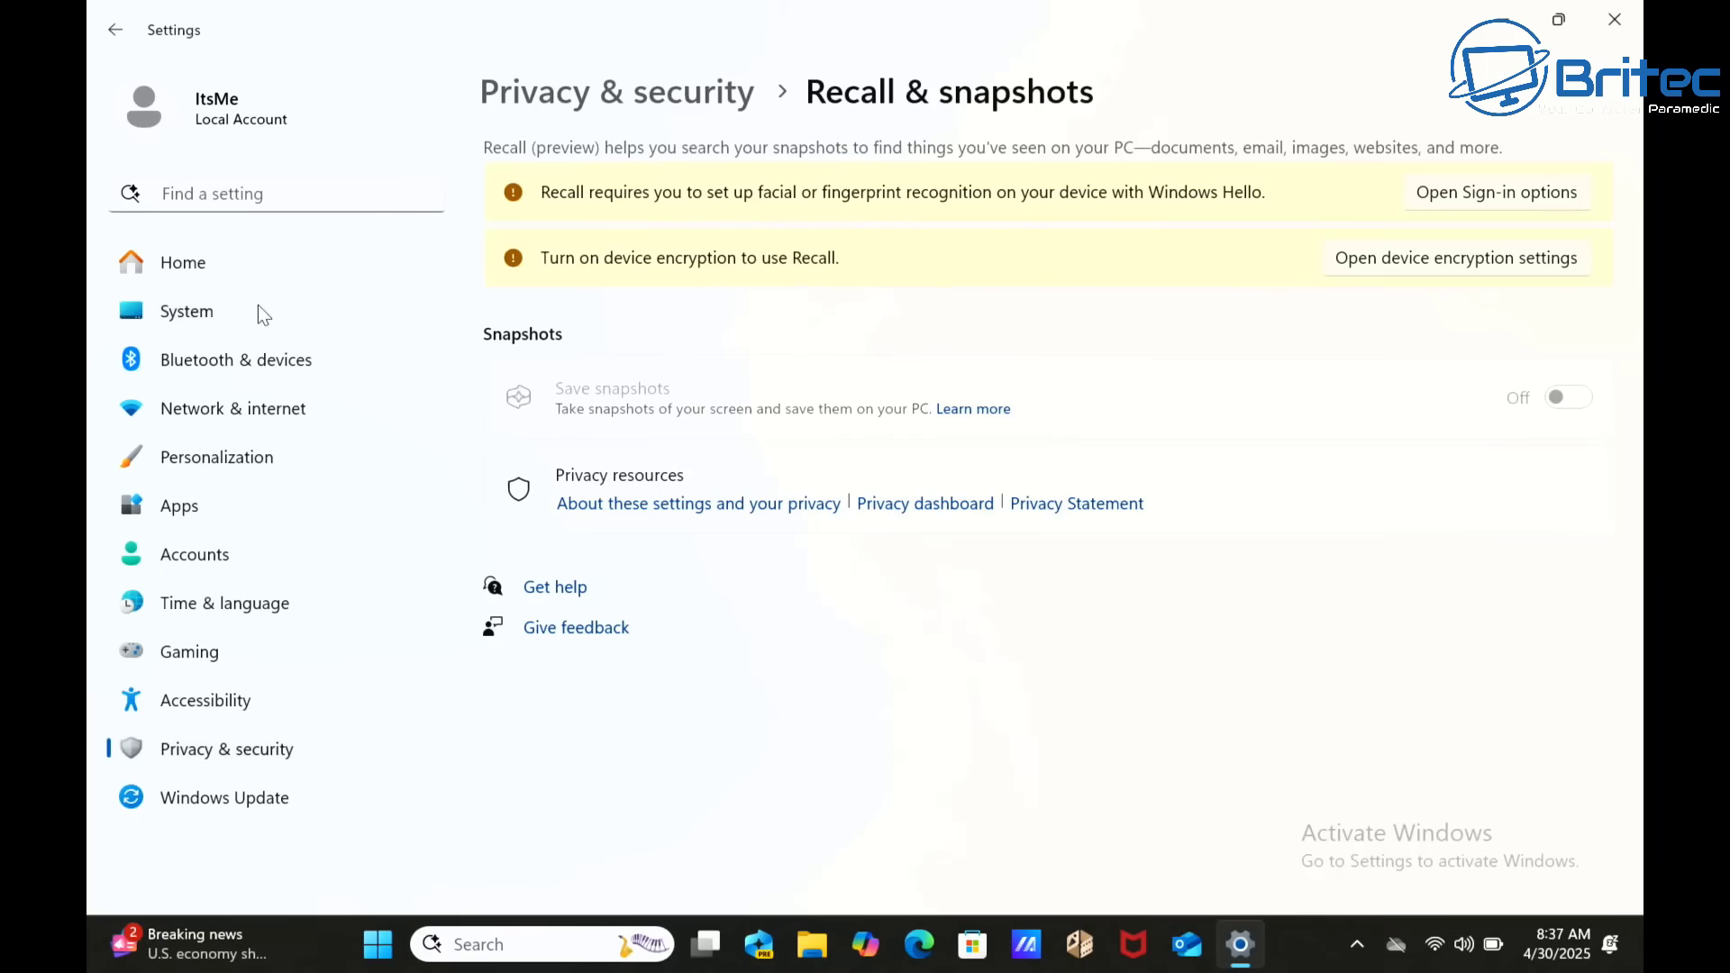
click(257, 307)
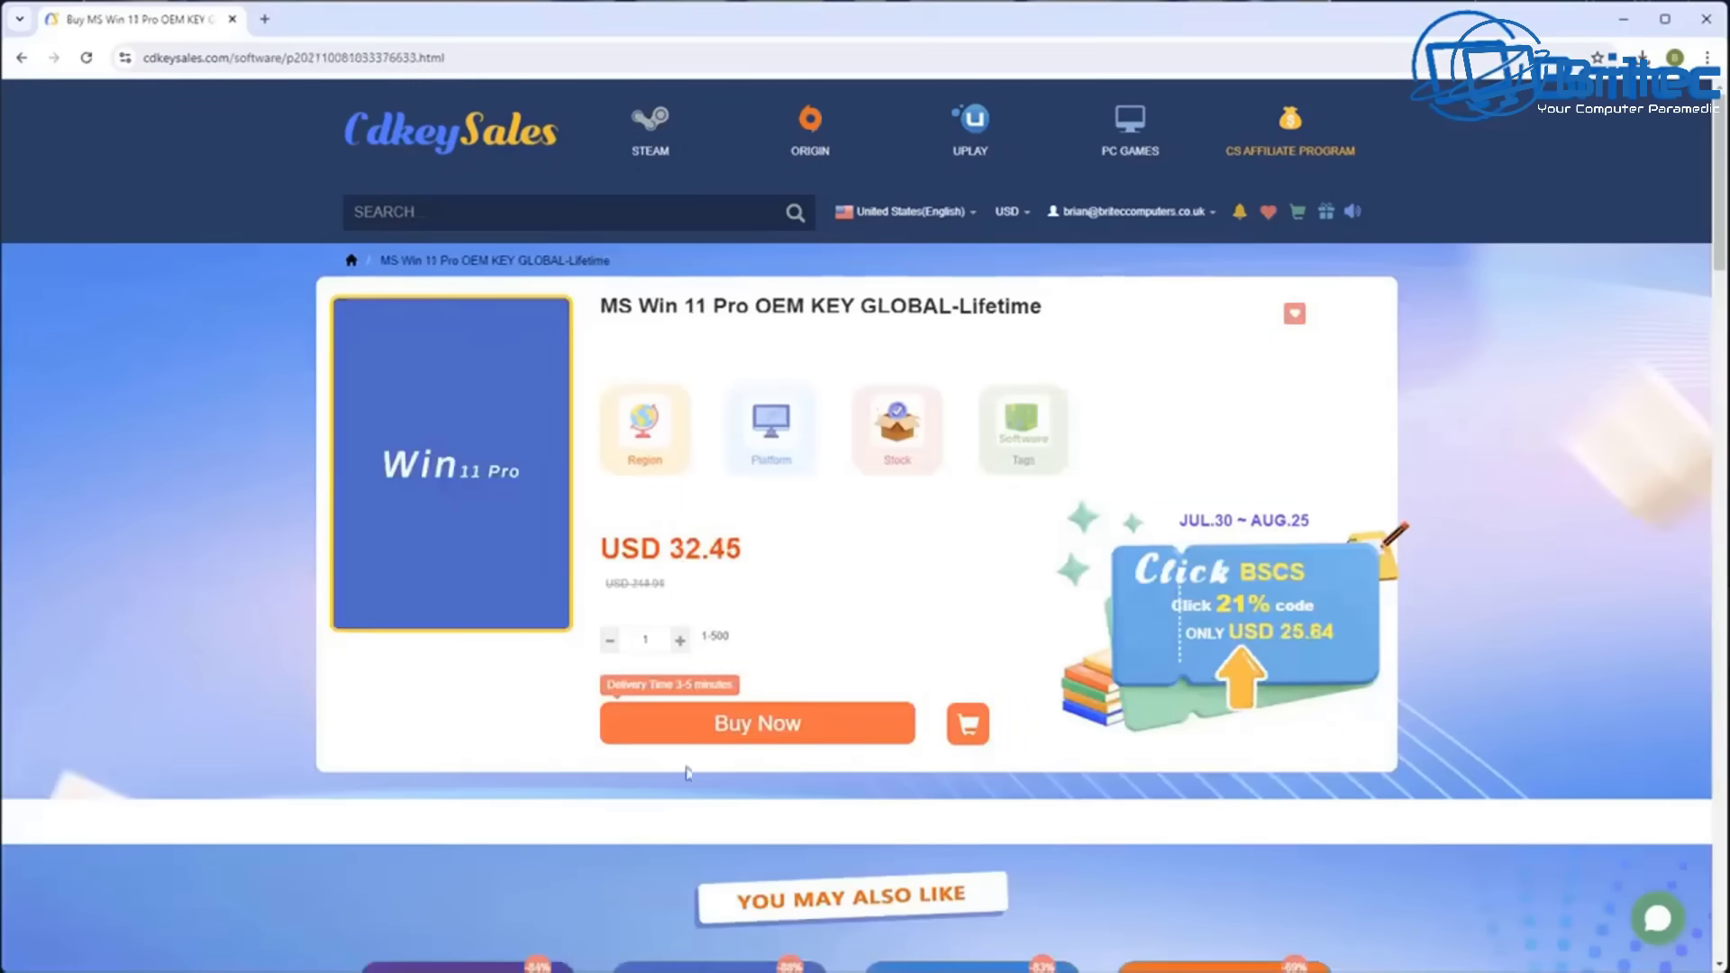
Buy the Windows 11 Pro key with promo code BR09 applied and submit the order
click(744, 728)
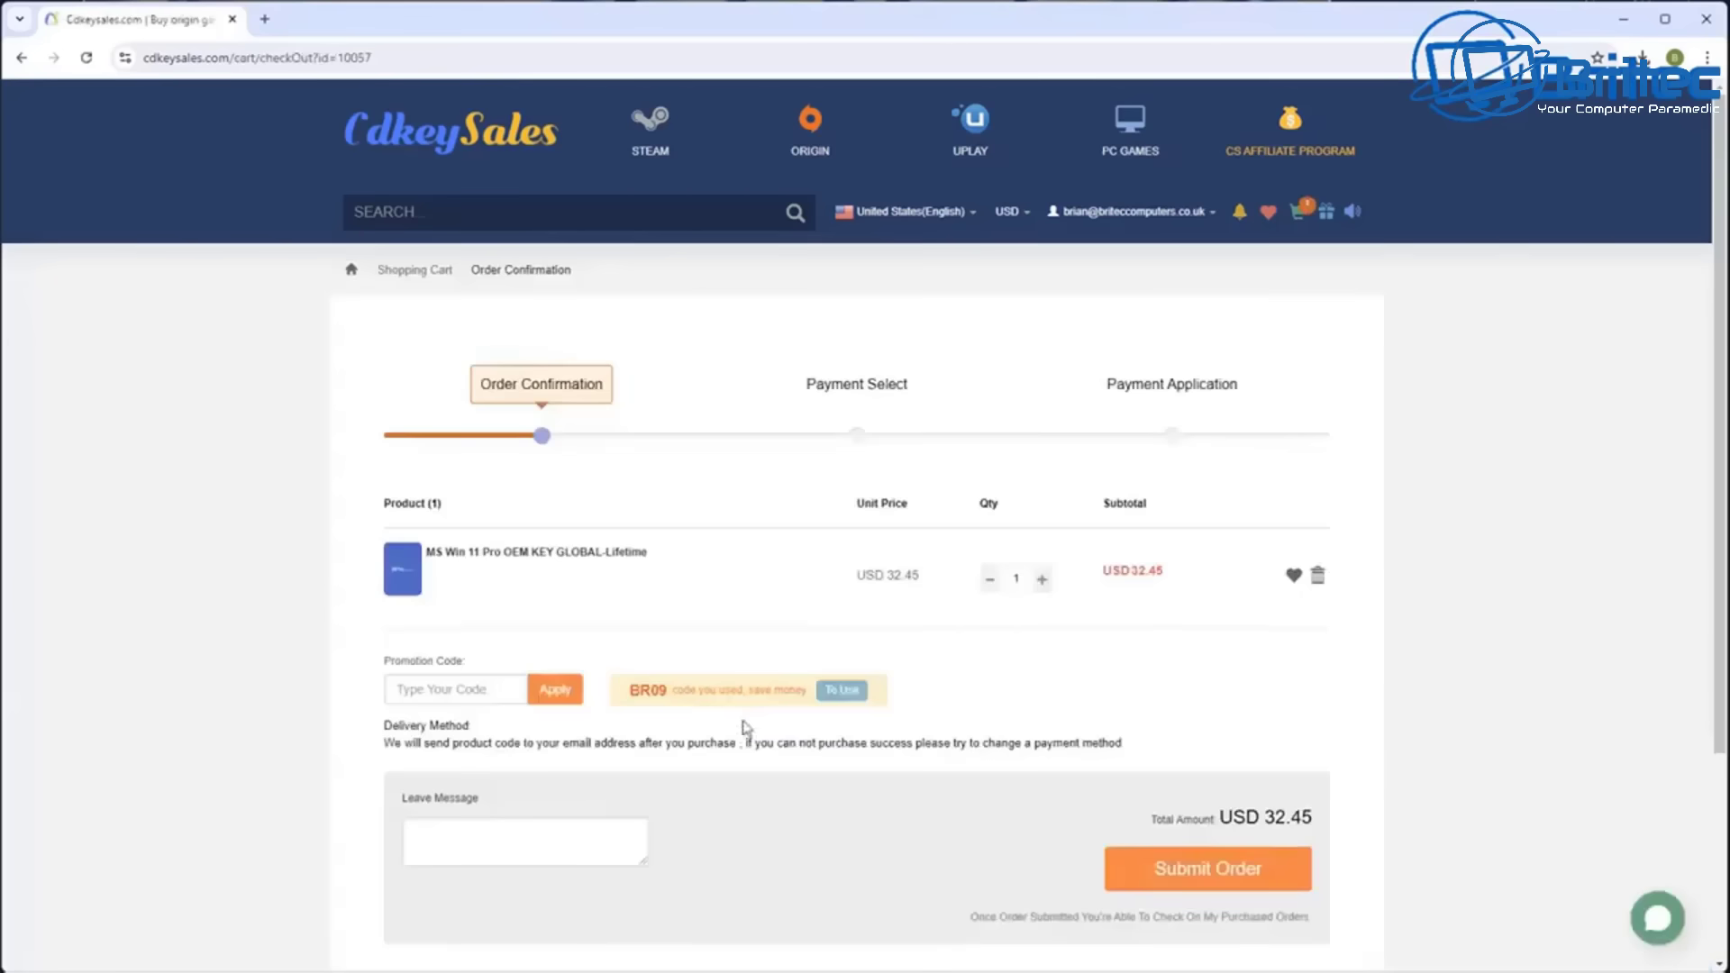
text(BR)
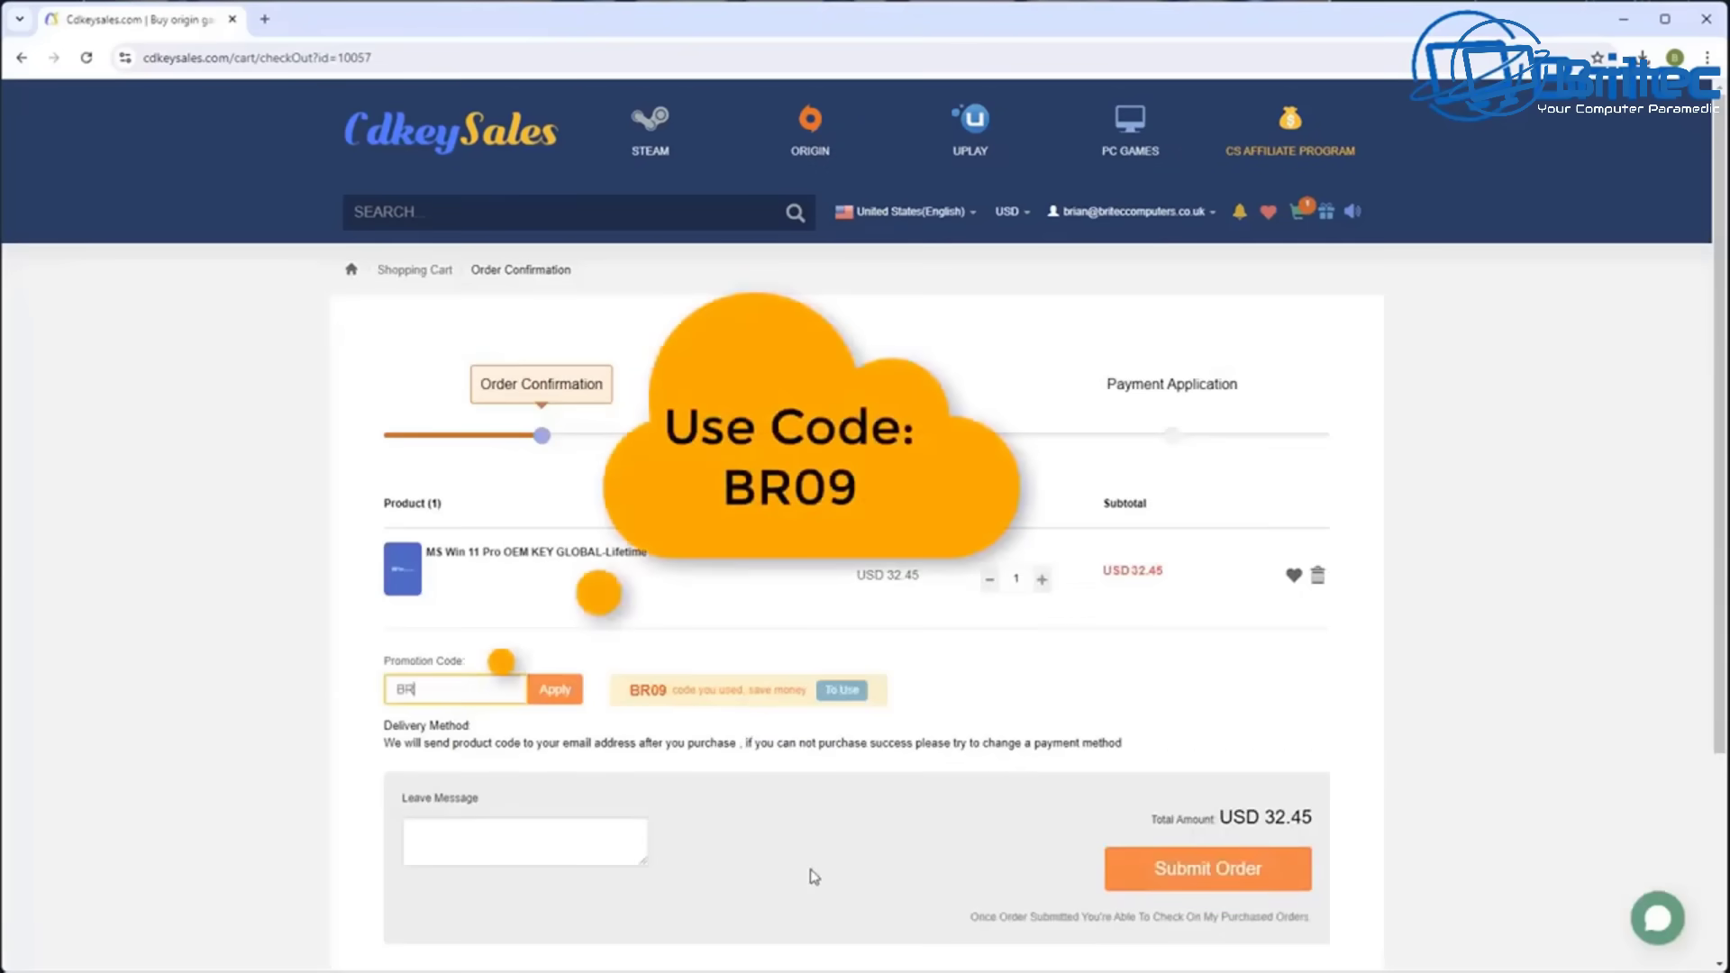
text(09)
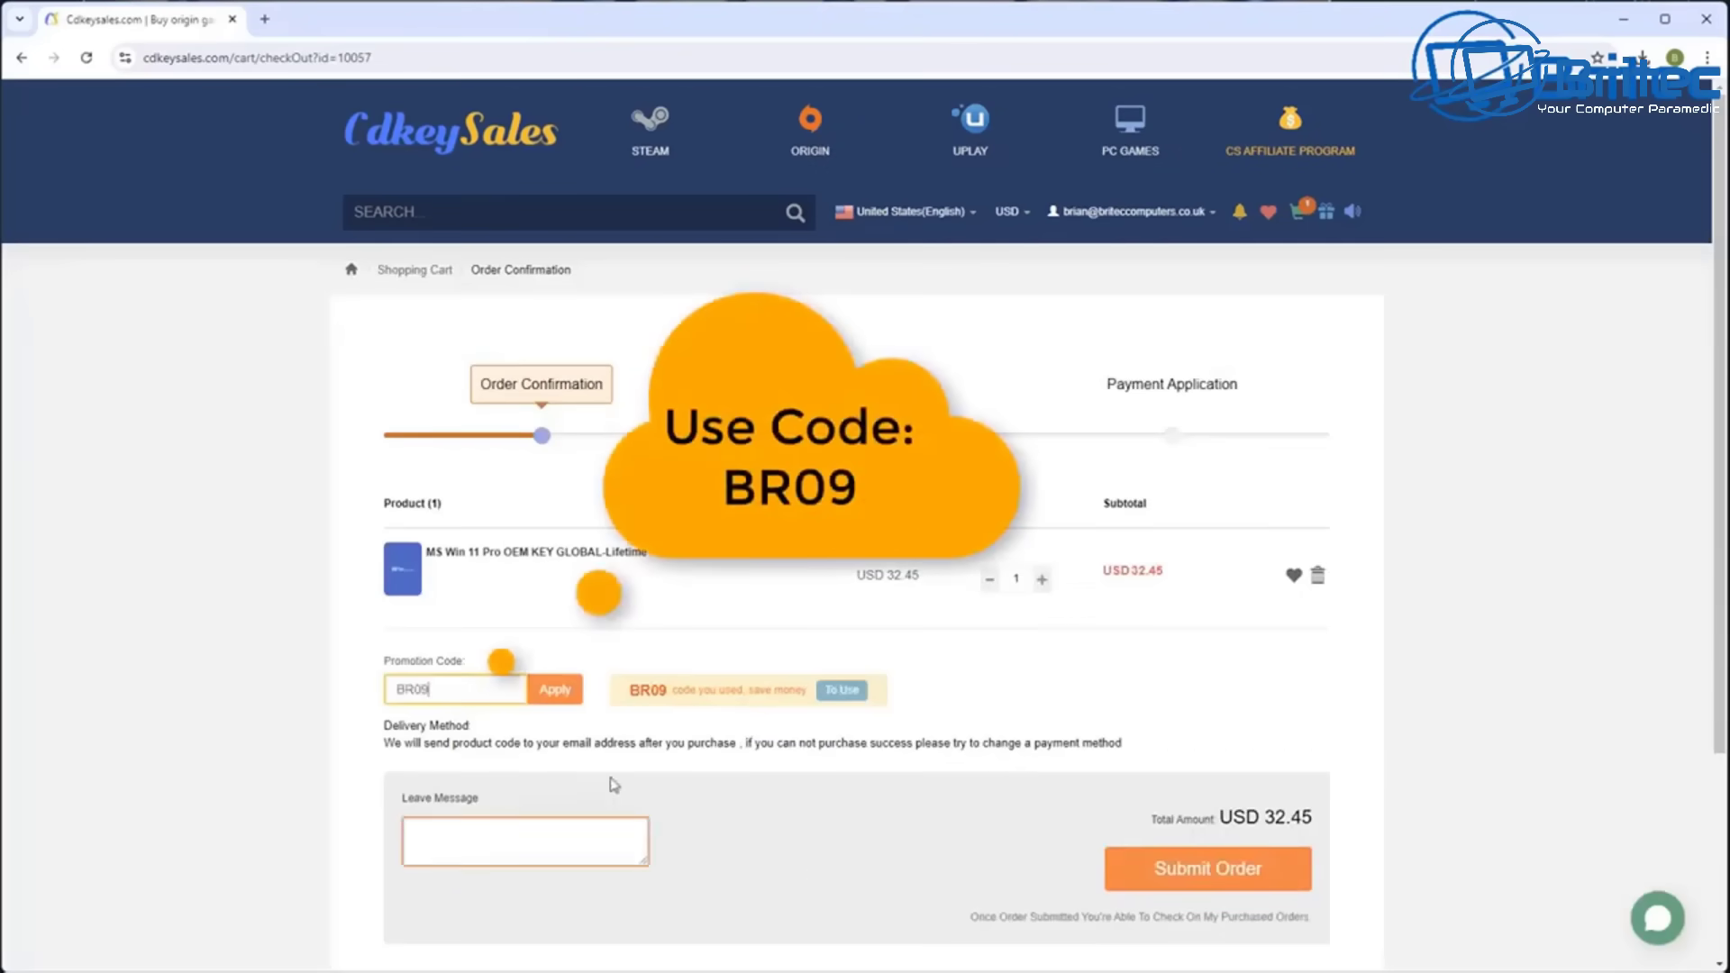
click(556, 691)
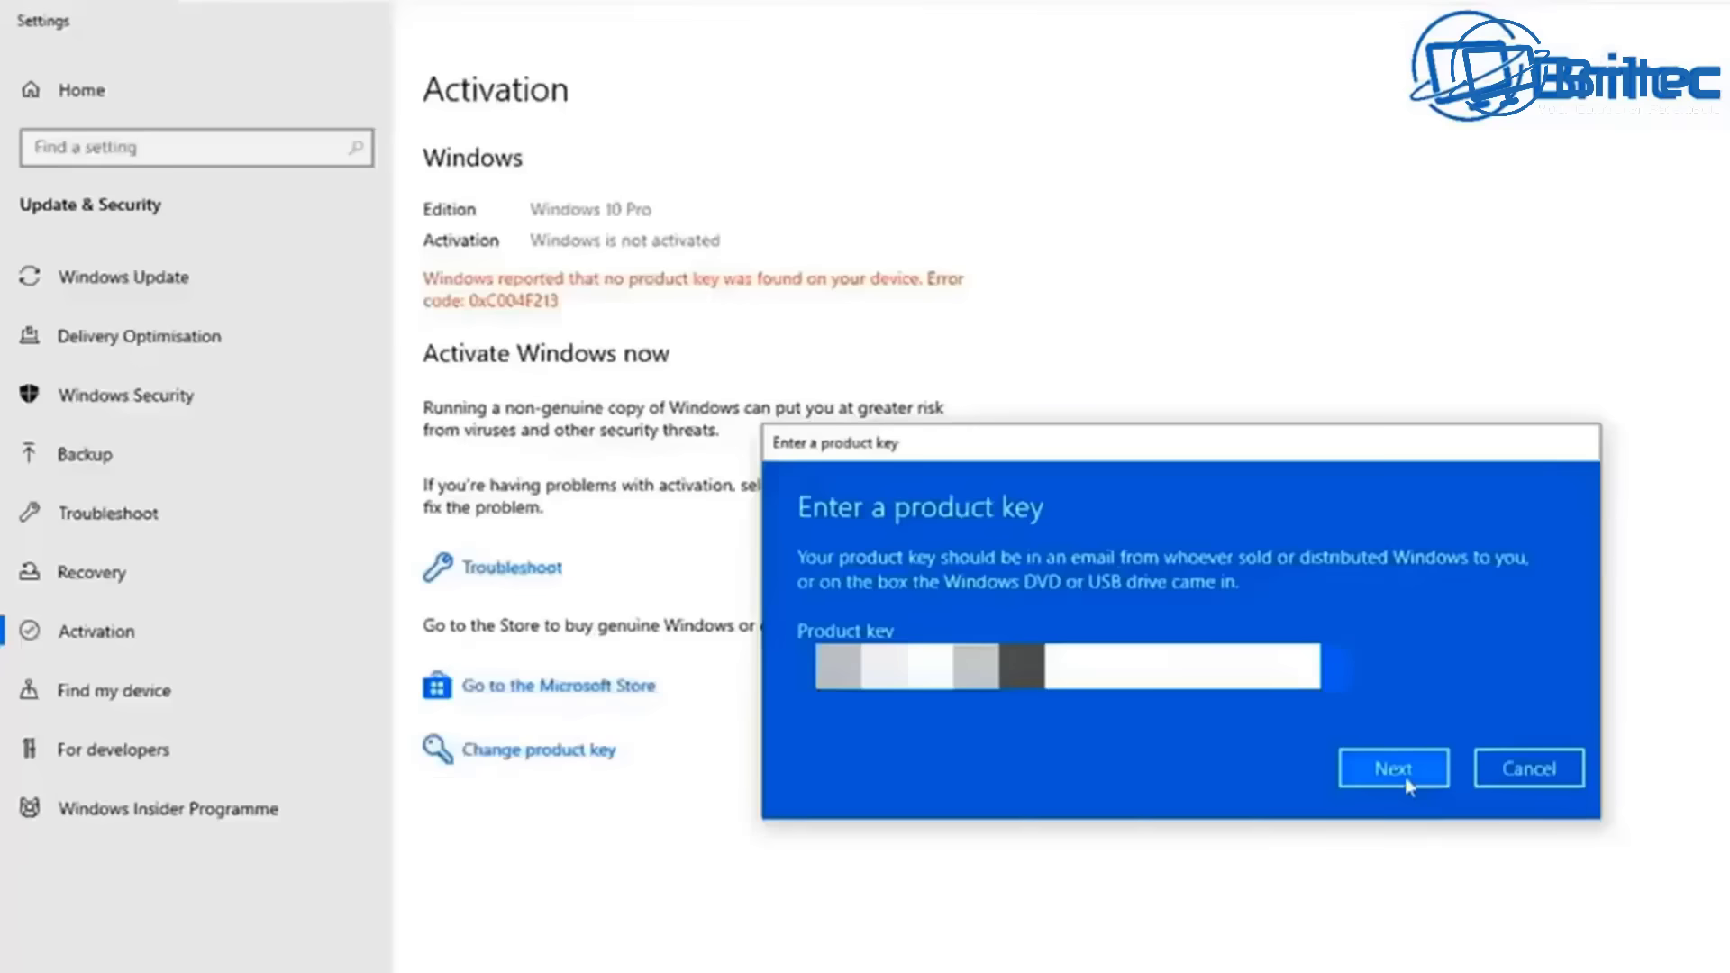
click(1398, 768)
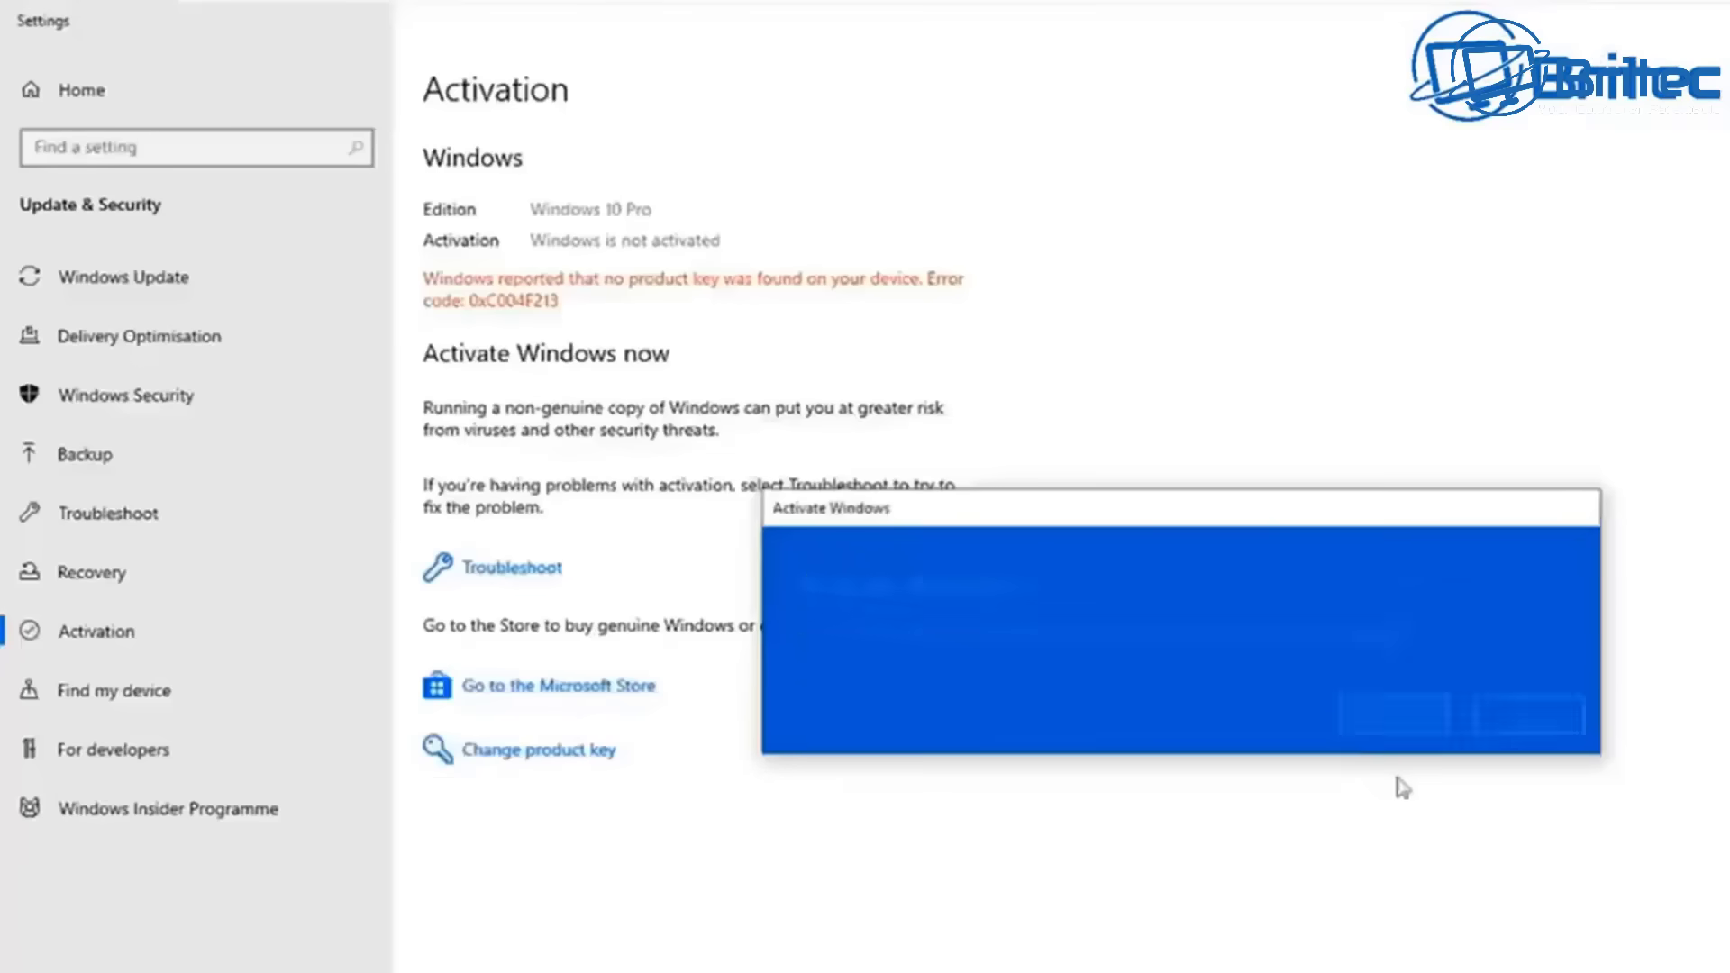
click(1399, 721)
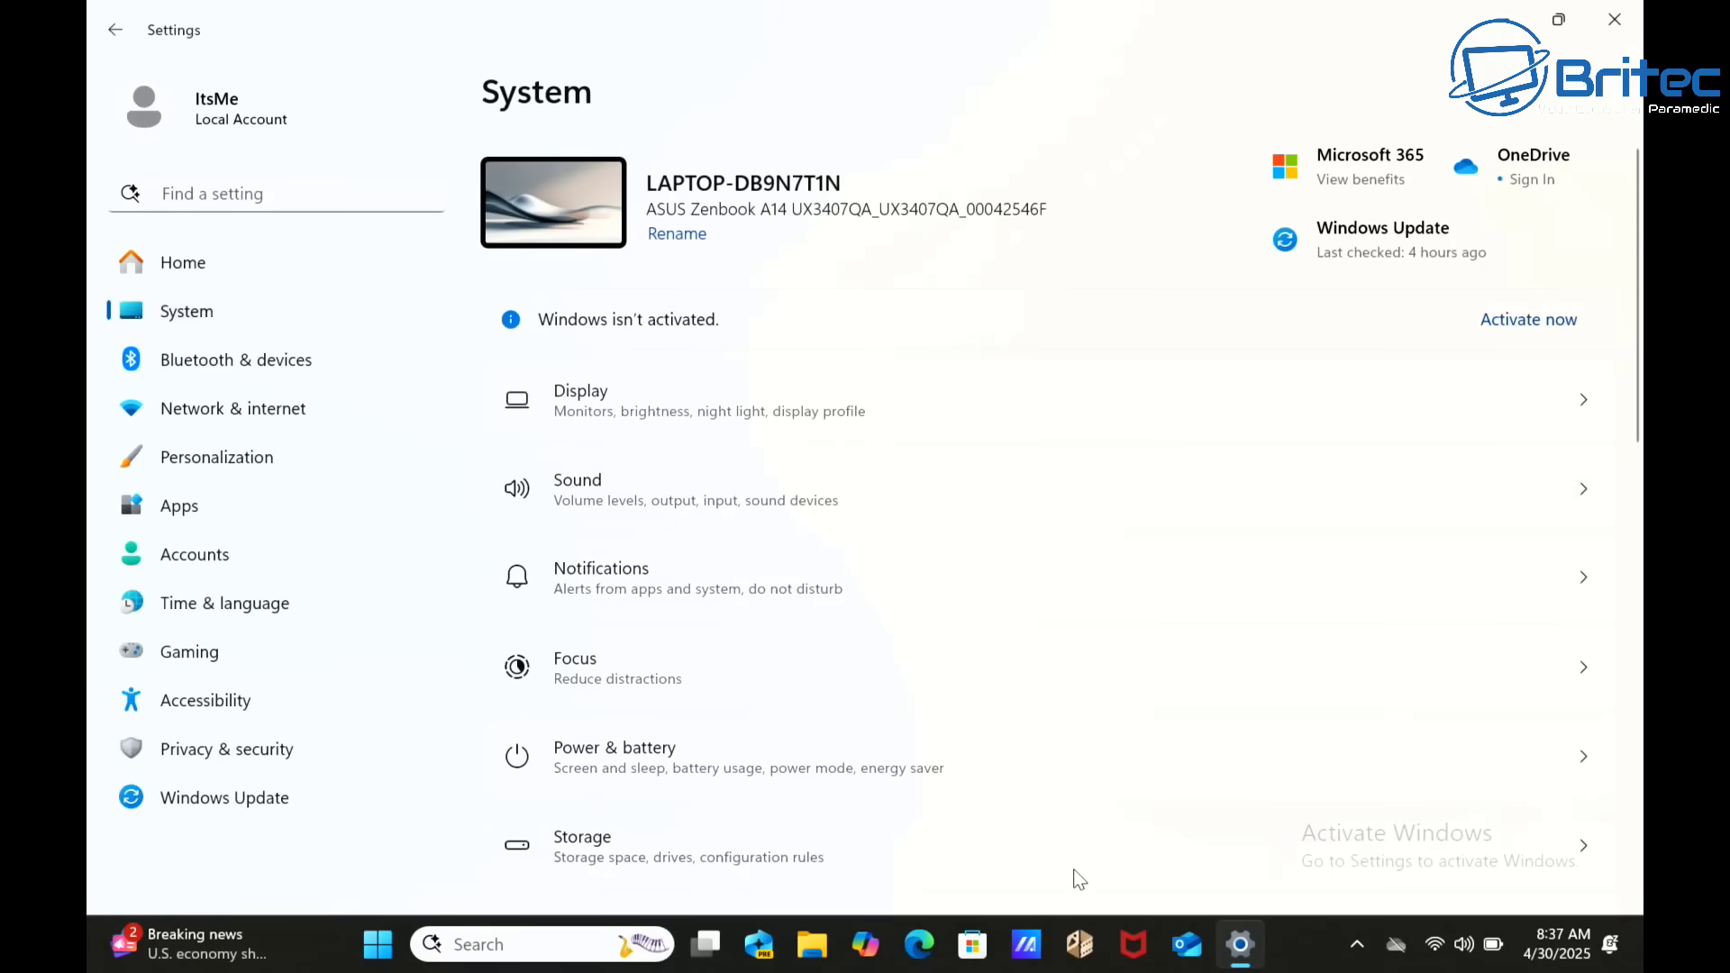
Review the device specifications on the System About page, then close Settings
key(super+Pause)
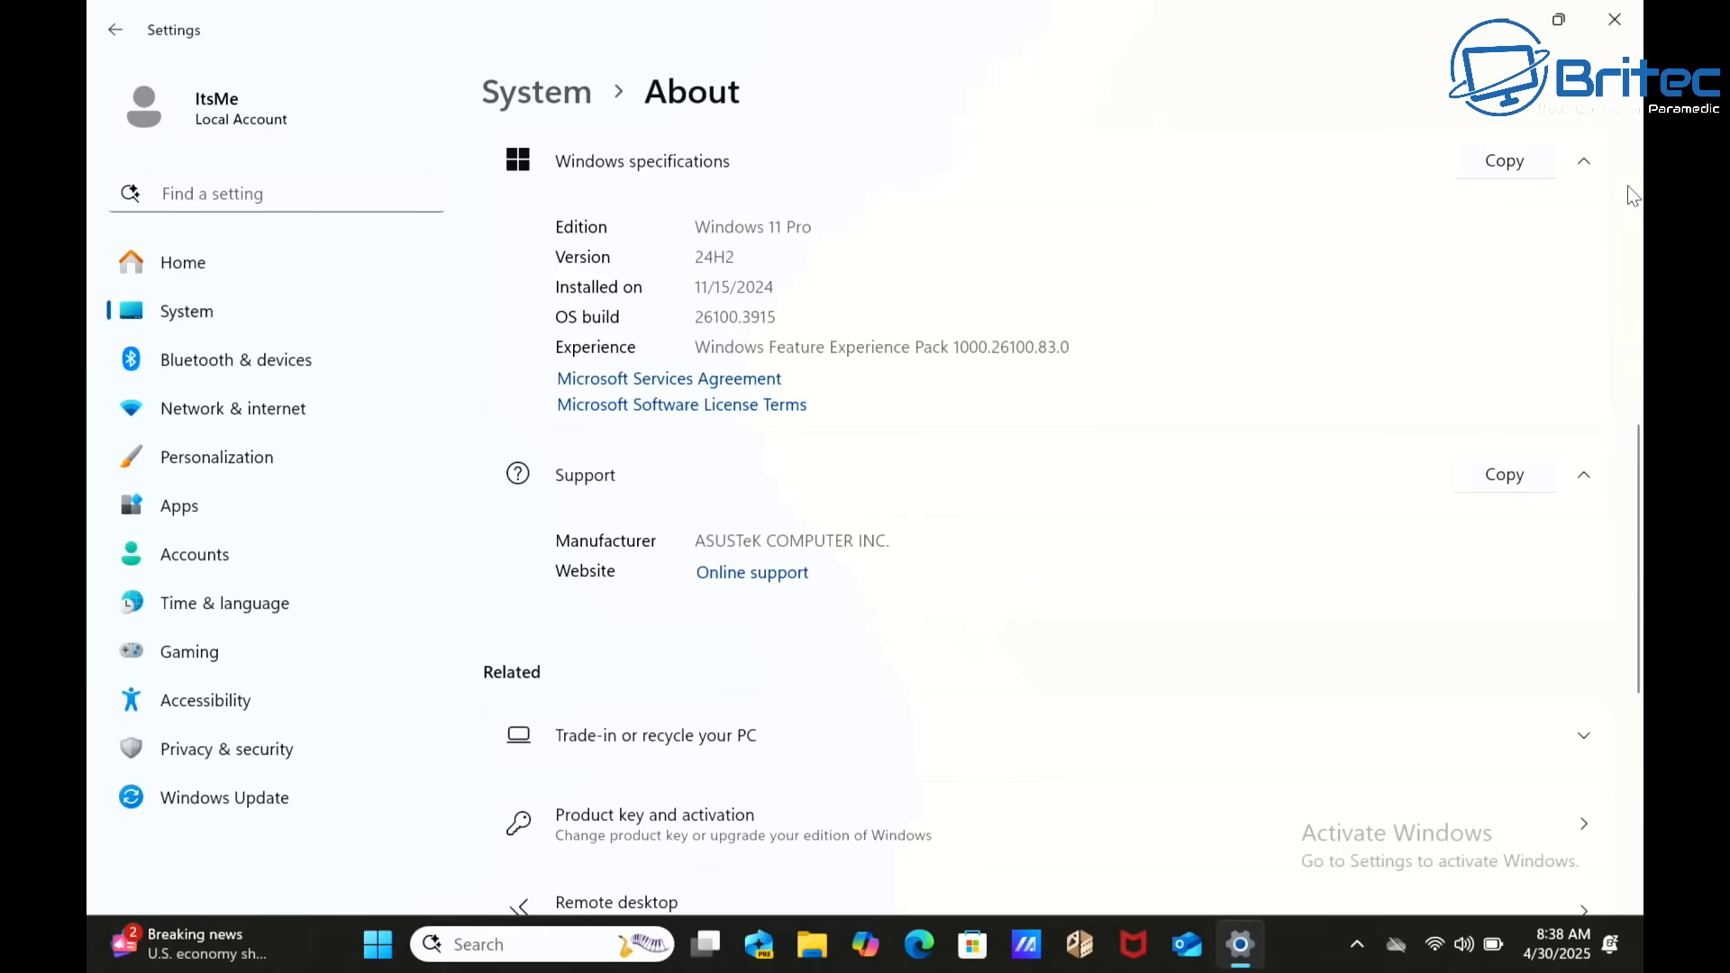
click(1636, 207)
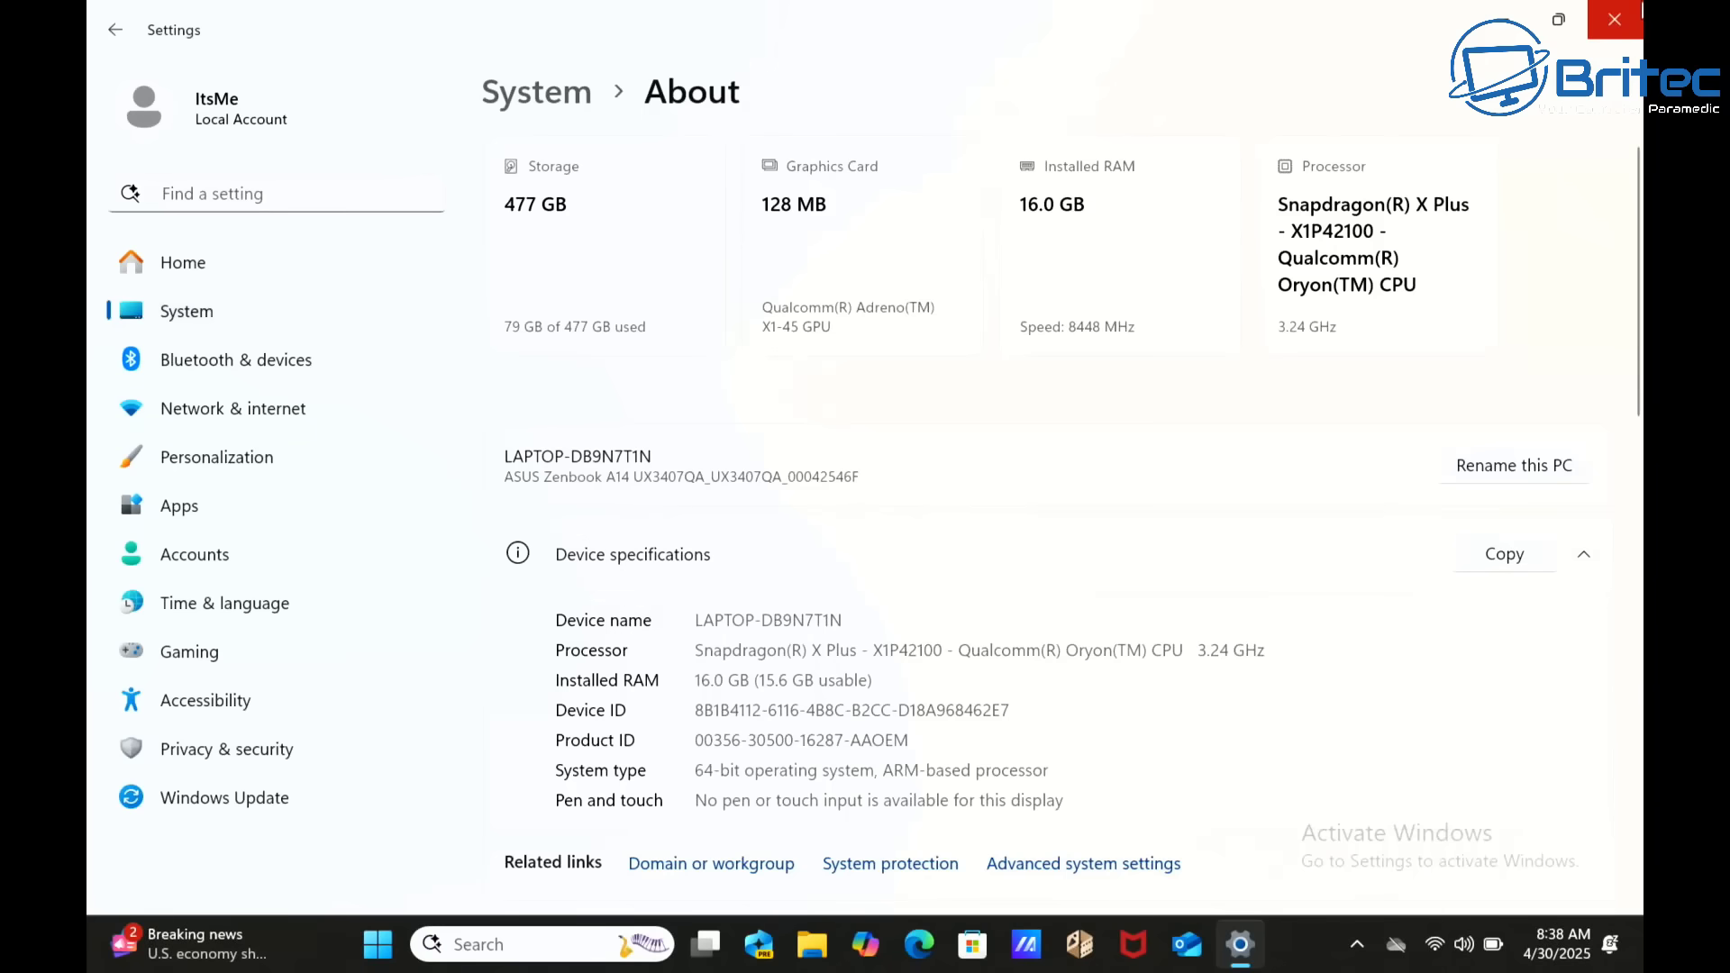
click(1613, 15)
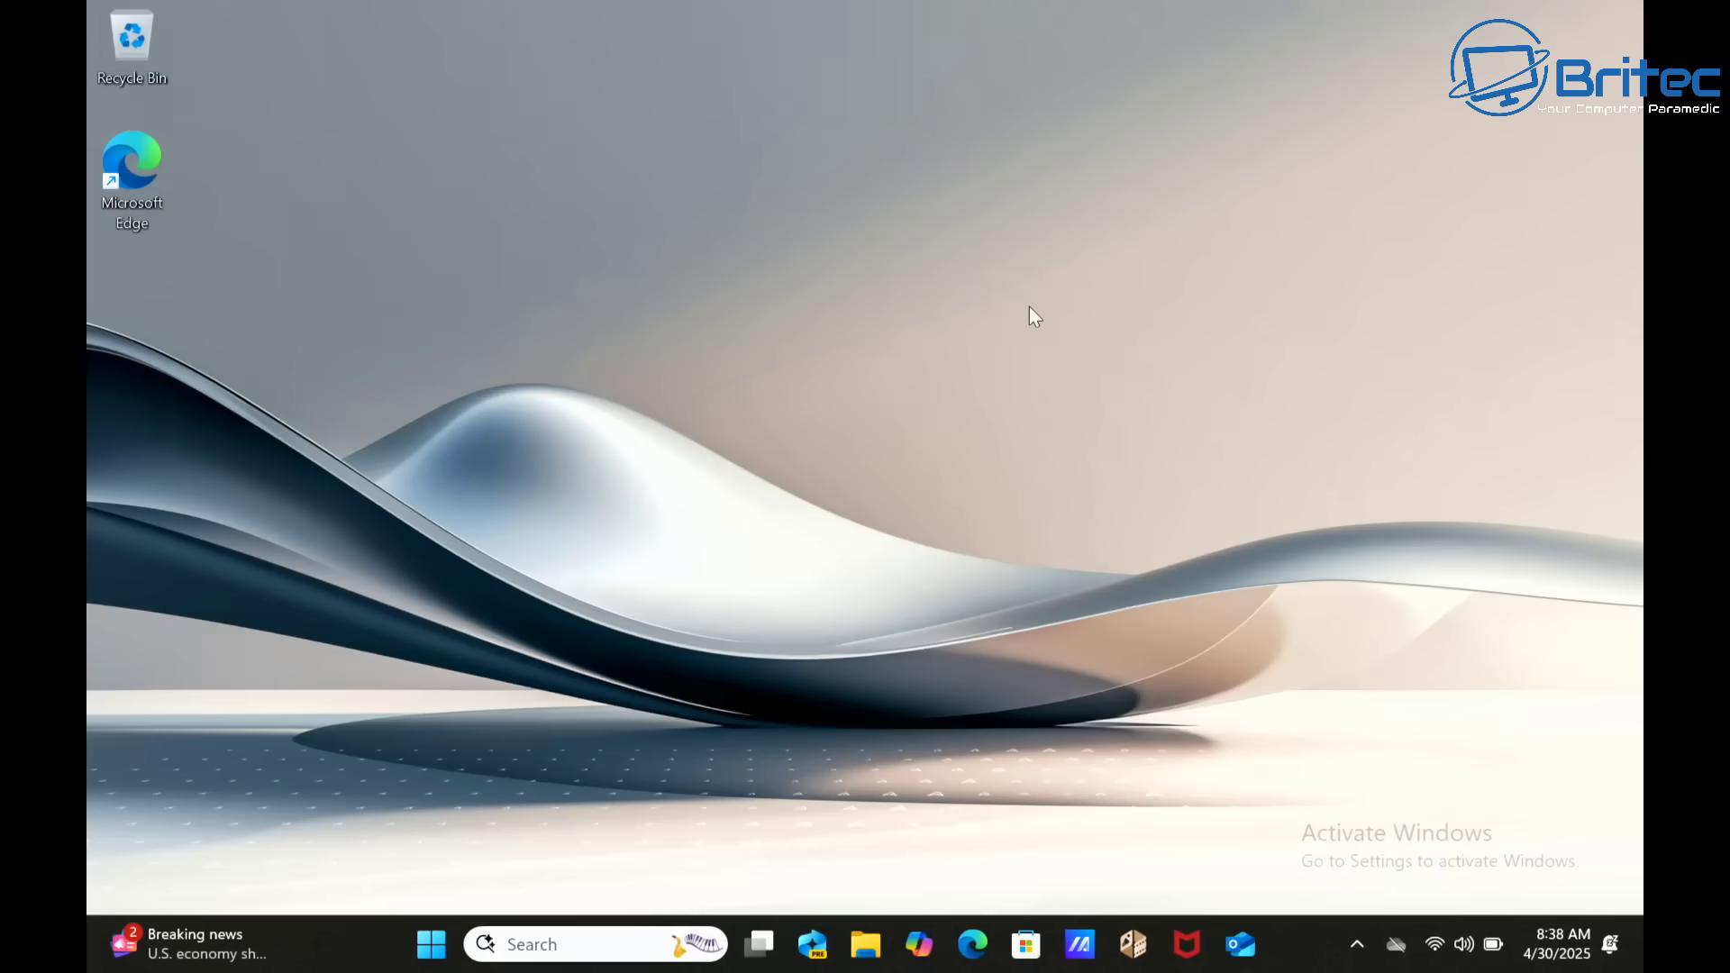
Search 'gpedit' from Start and launch the Edit group policy tool
click(440, 951)
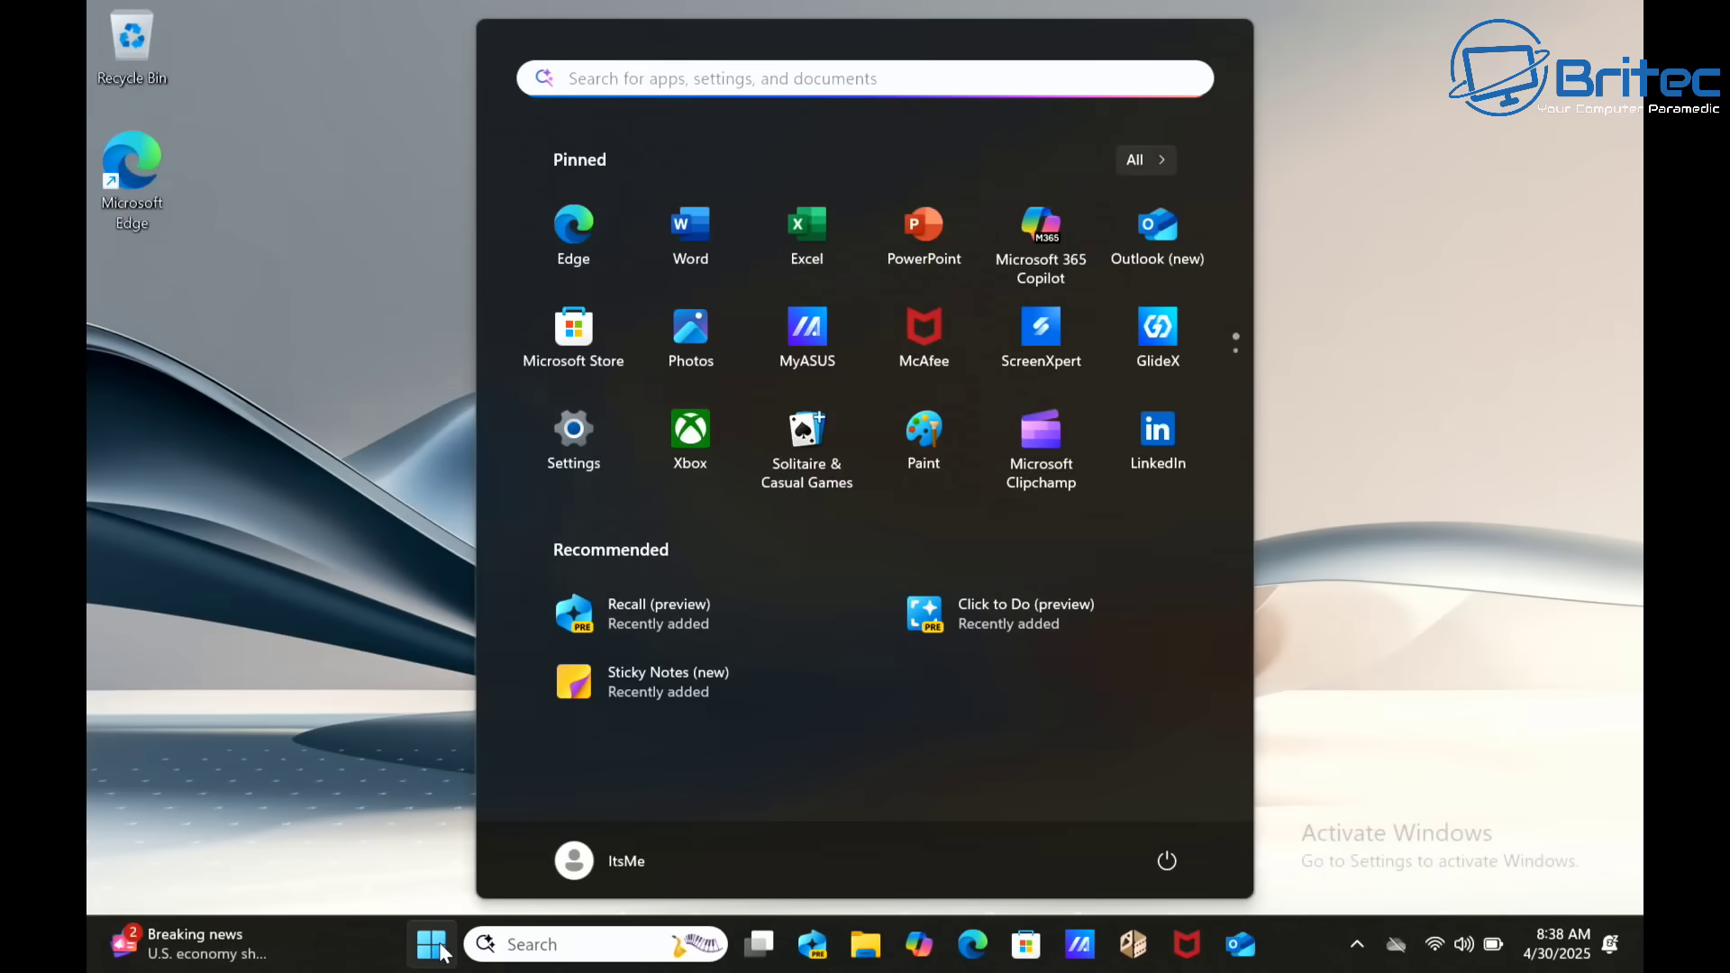
text(gped)
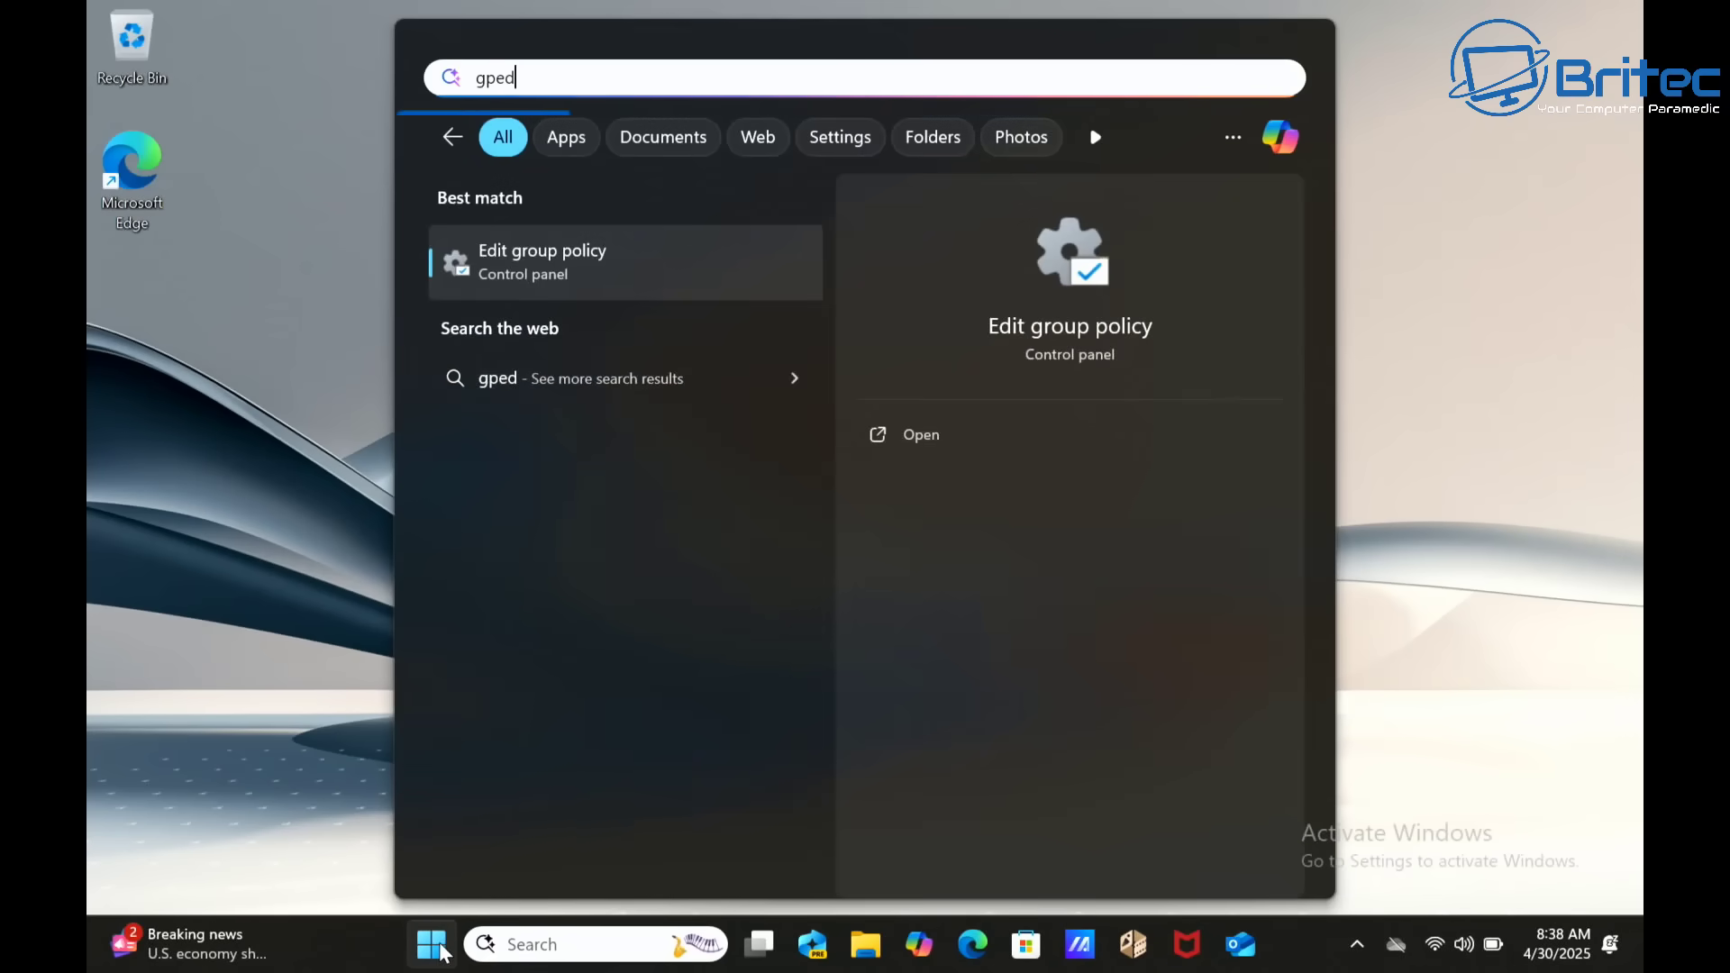
text(it)
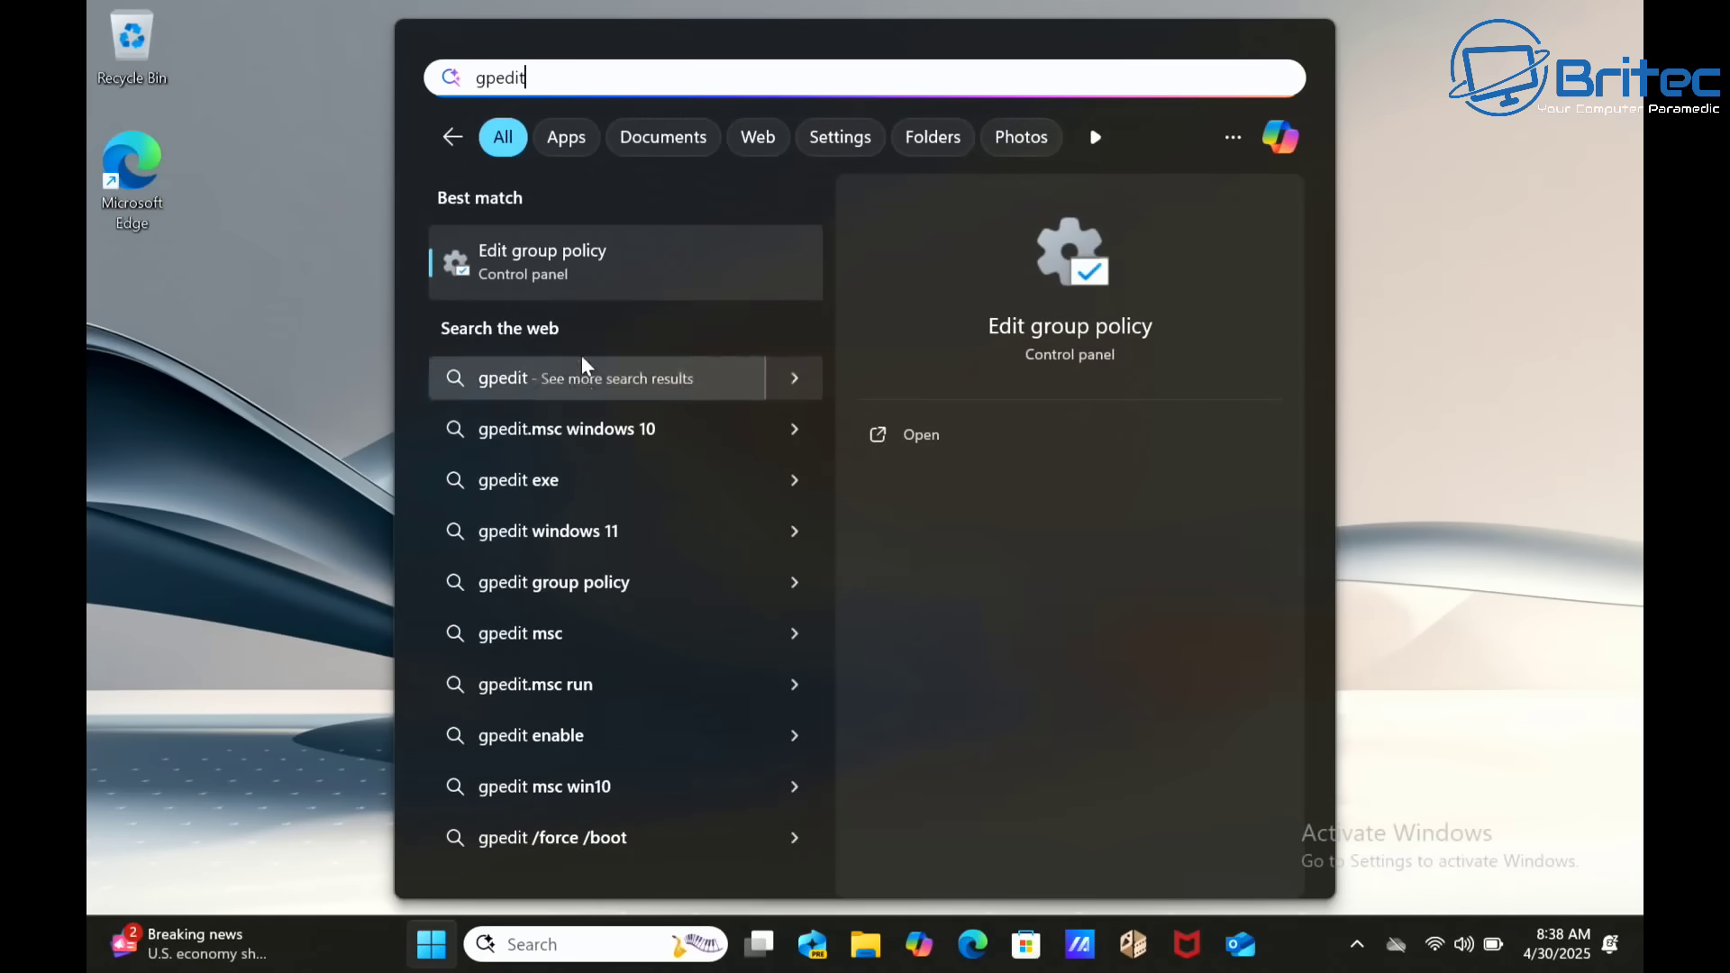
click(597, 262)
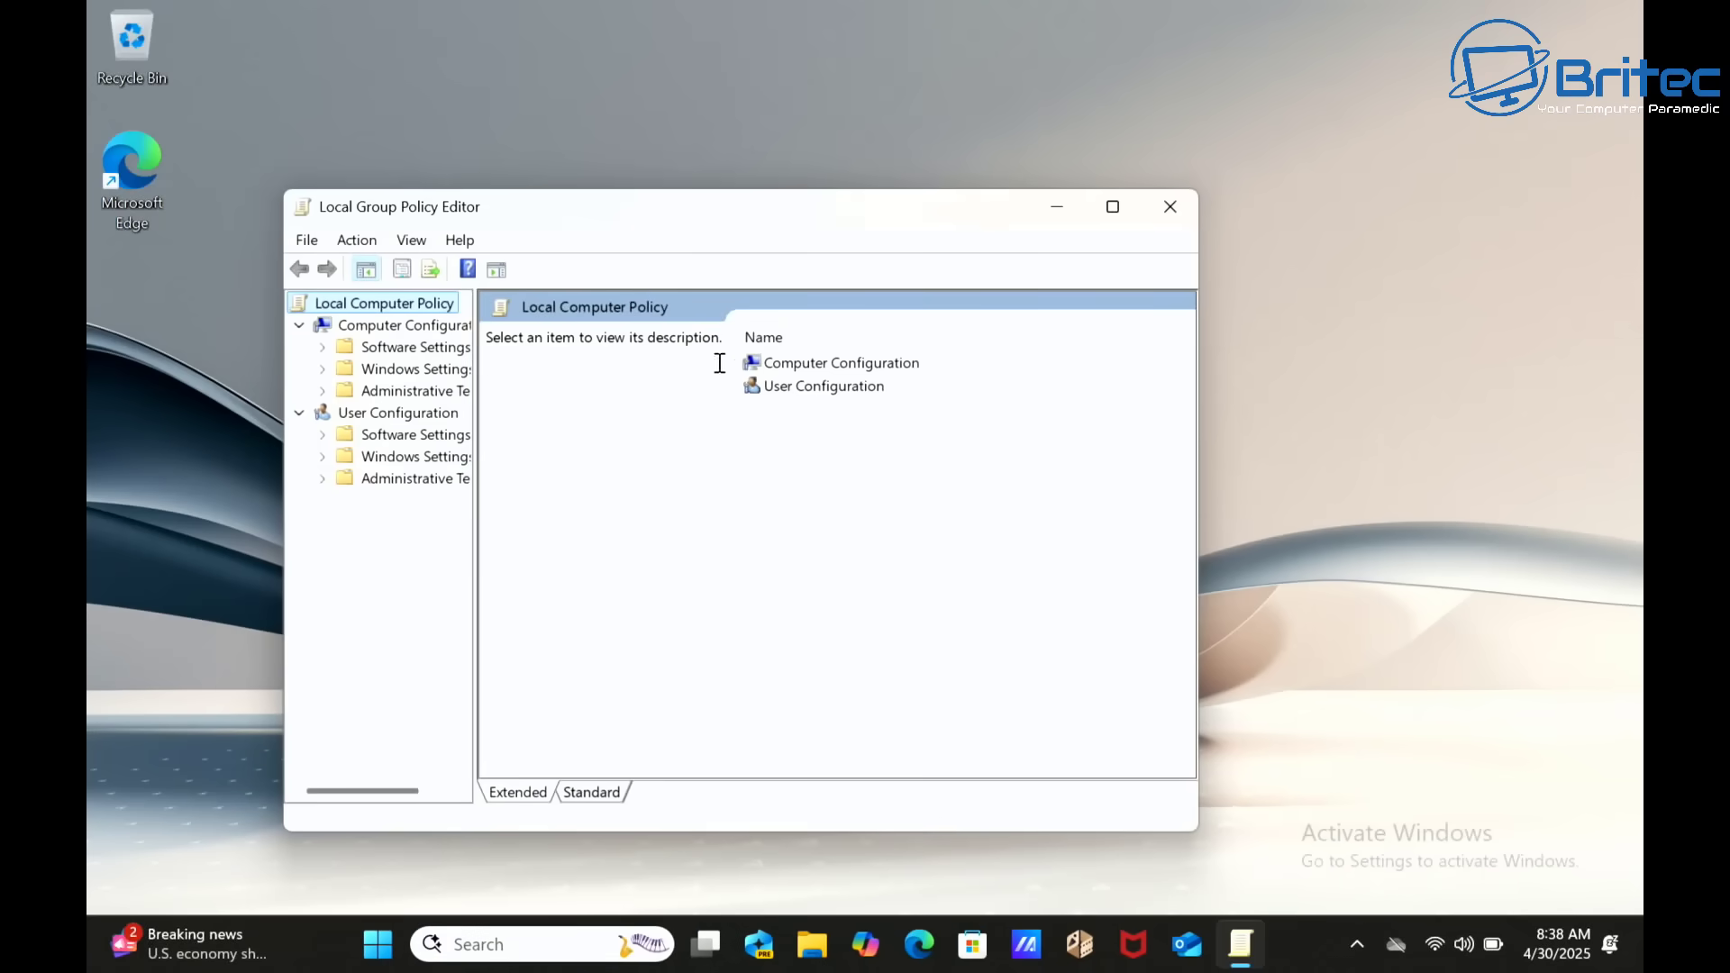
Maximize the Group Policy Editor and widen the folder tree so full names show
click(1115, 208)
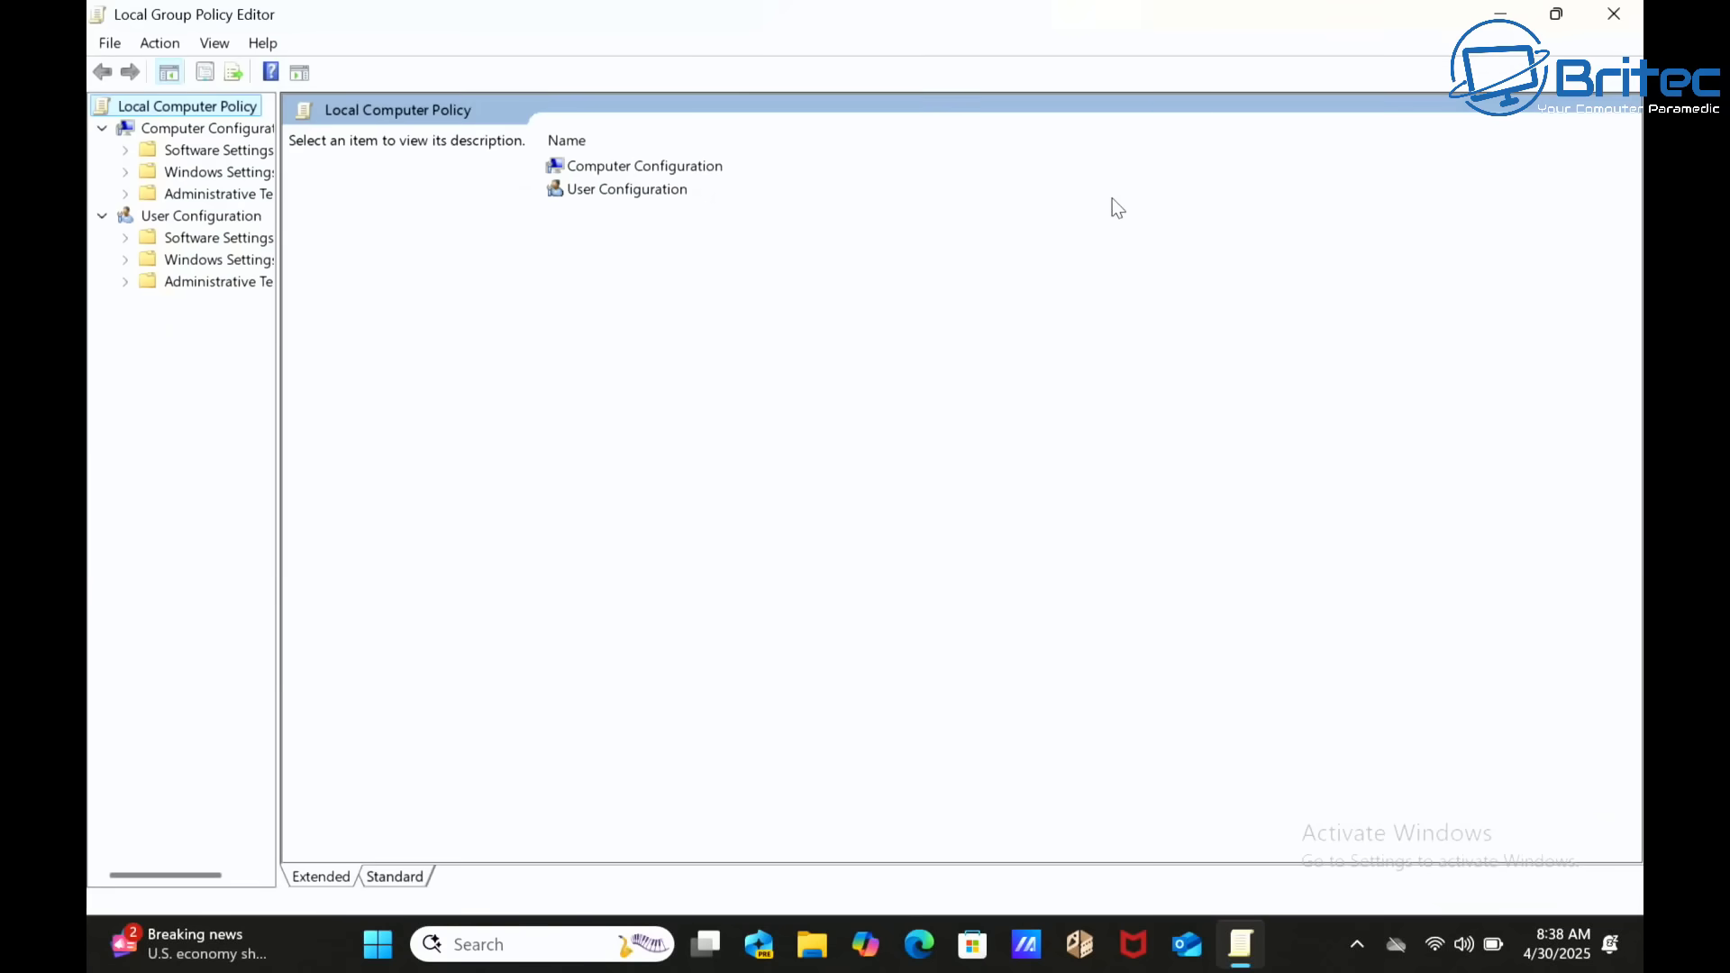
click(280, 301)
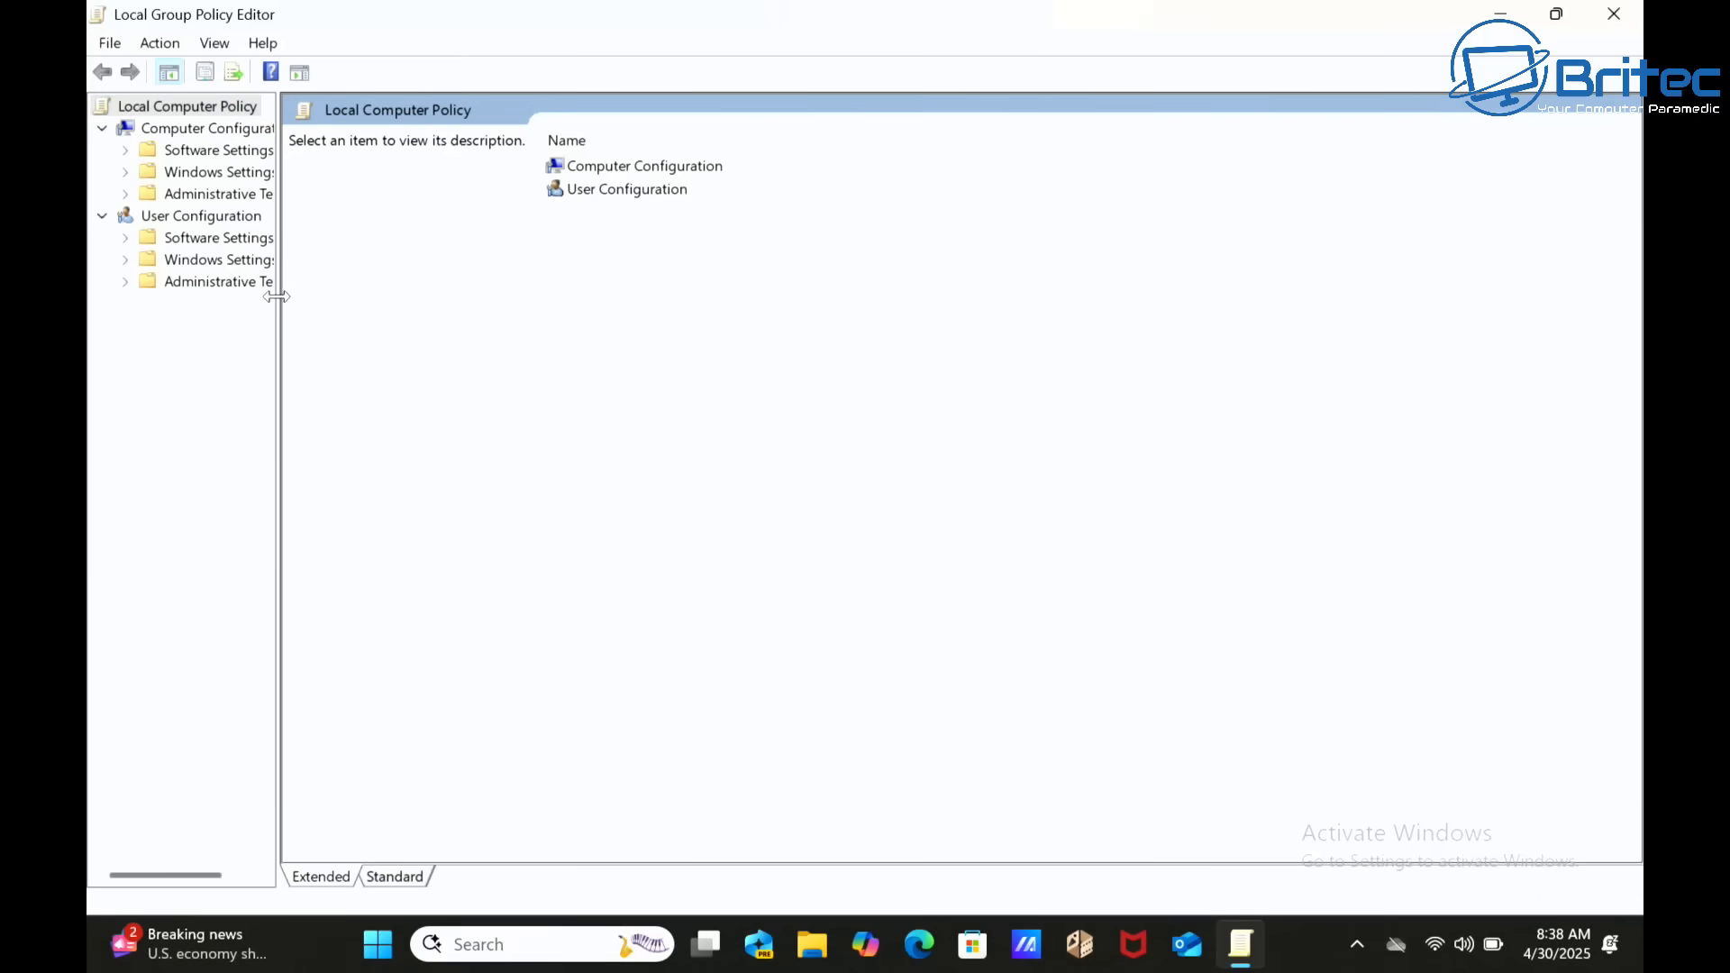
drag(277, 297, 385, 284)
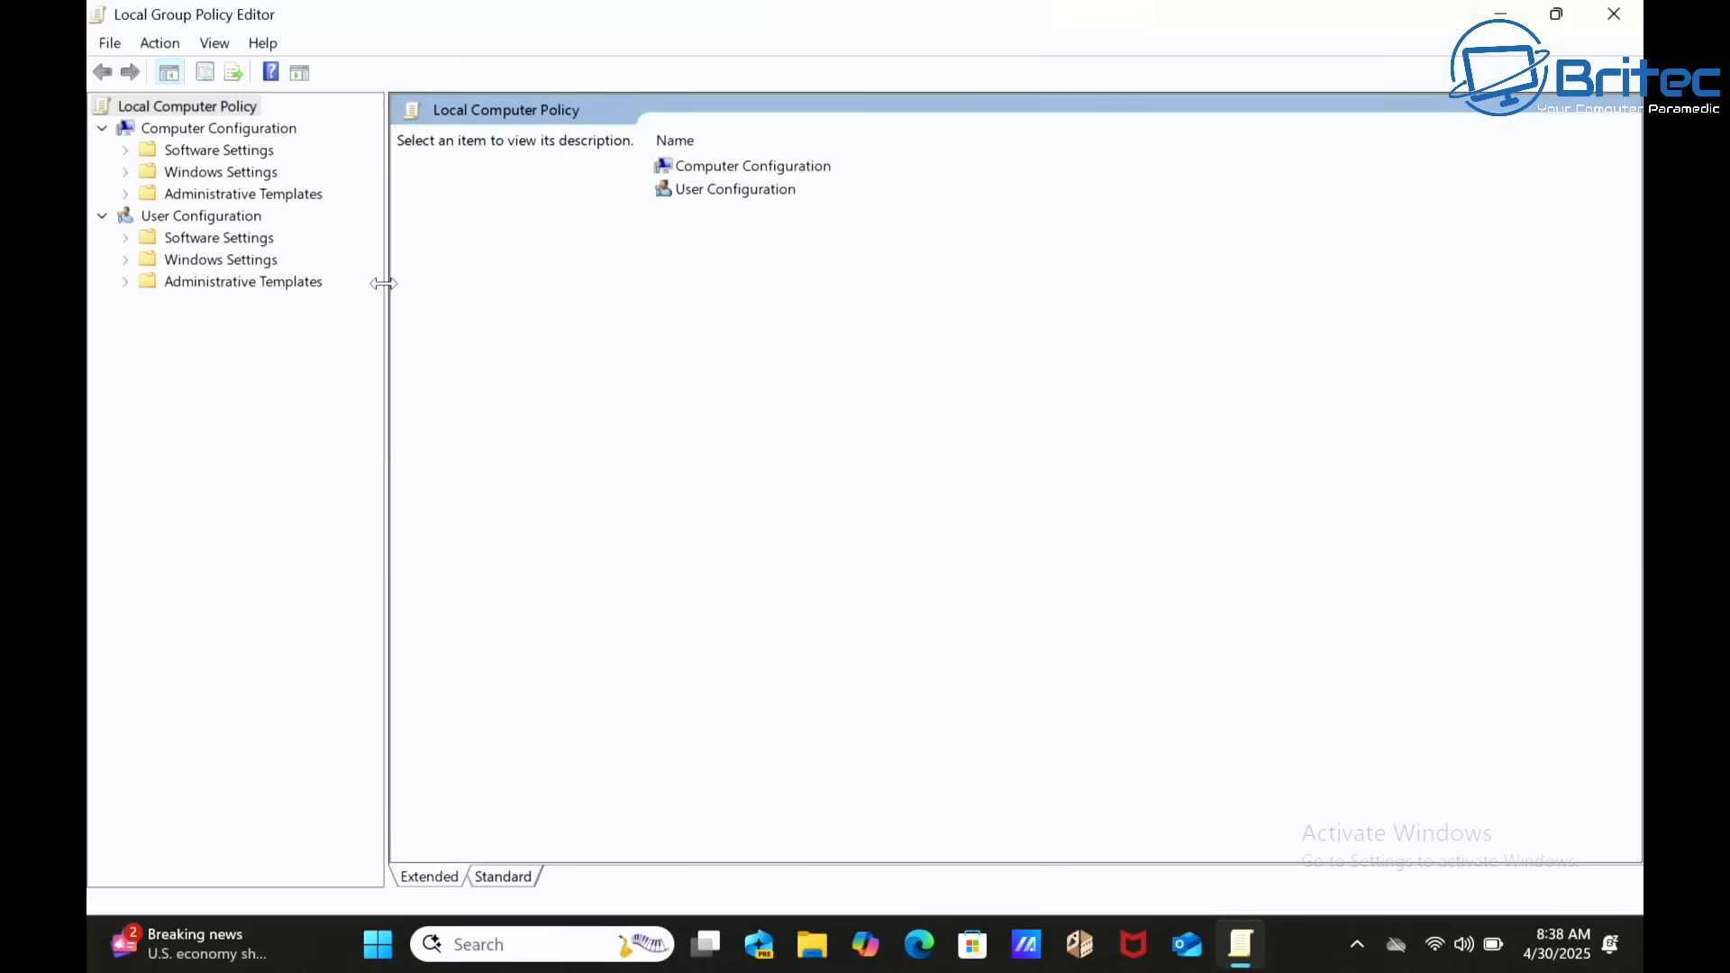
Expand User Configuration > Administrative Templates > Windows Components and select Windows AI
click(184, 285)
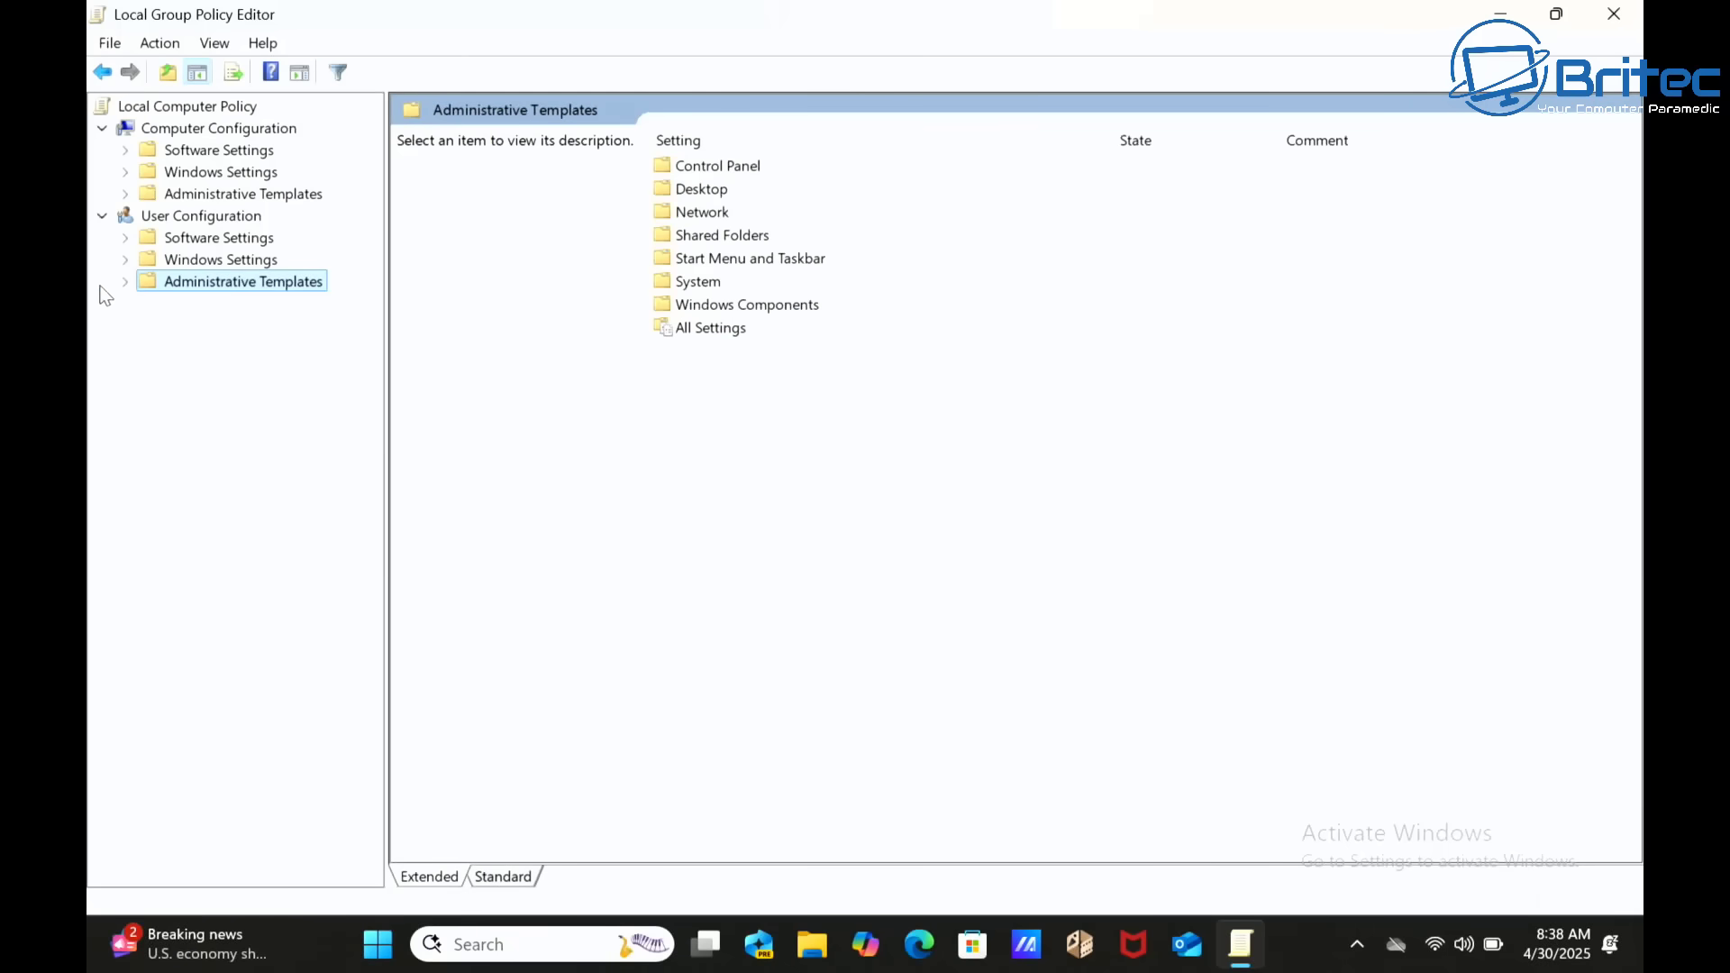
click(126, 280)
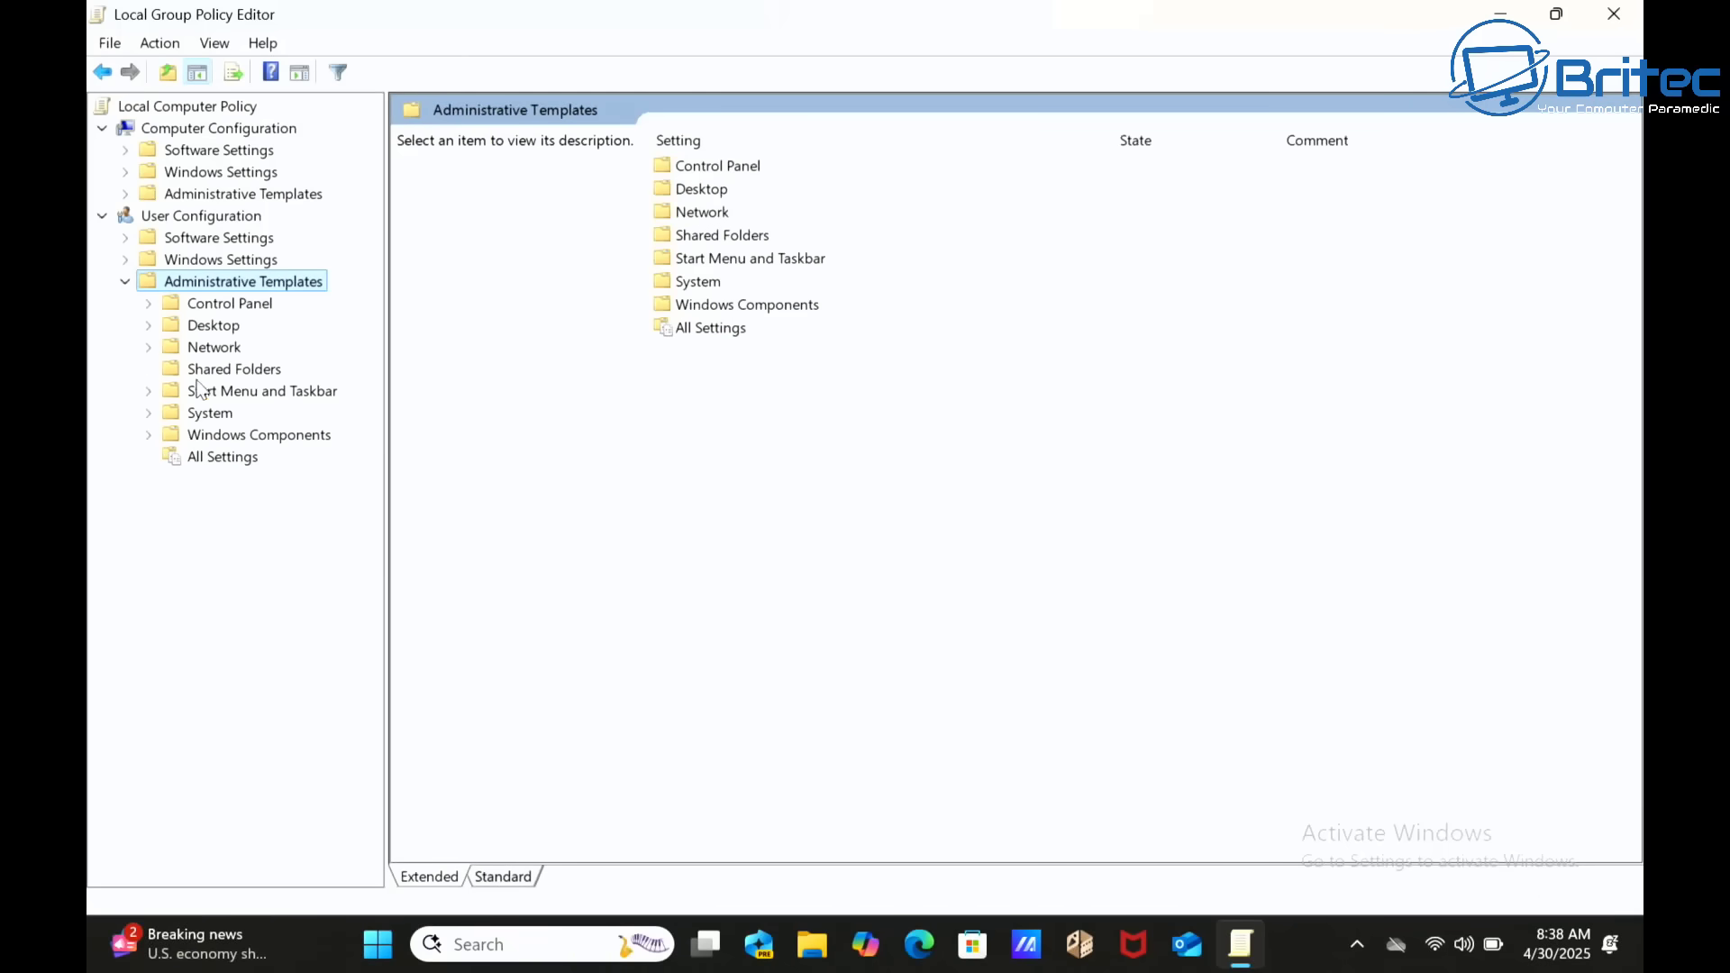
click(217, 433)
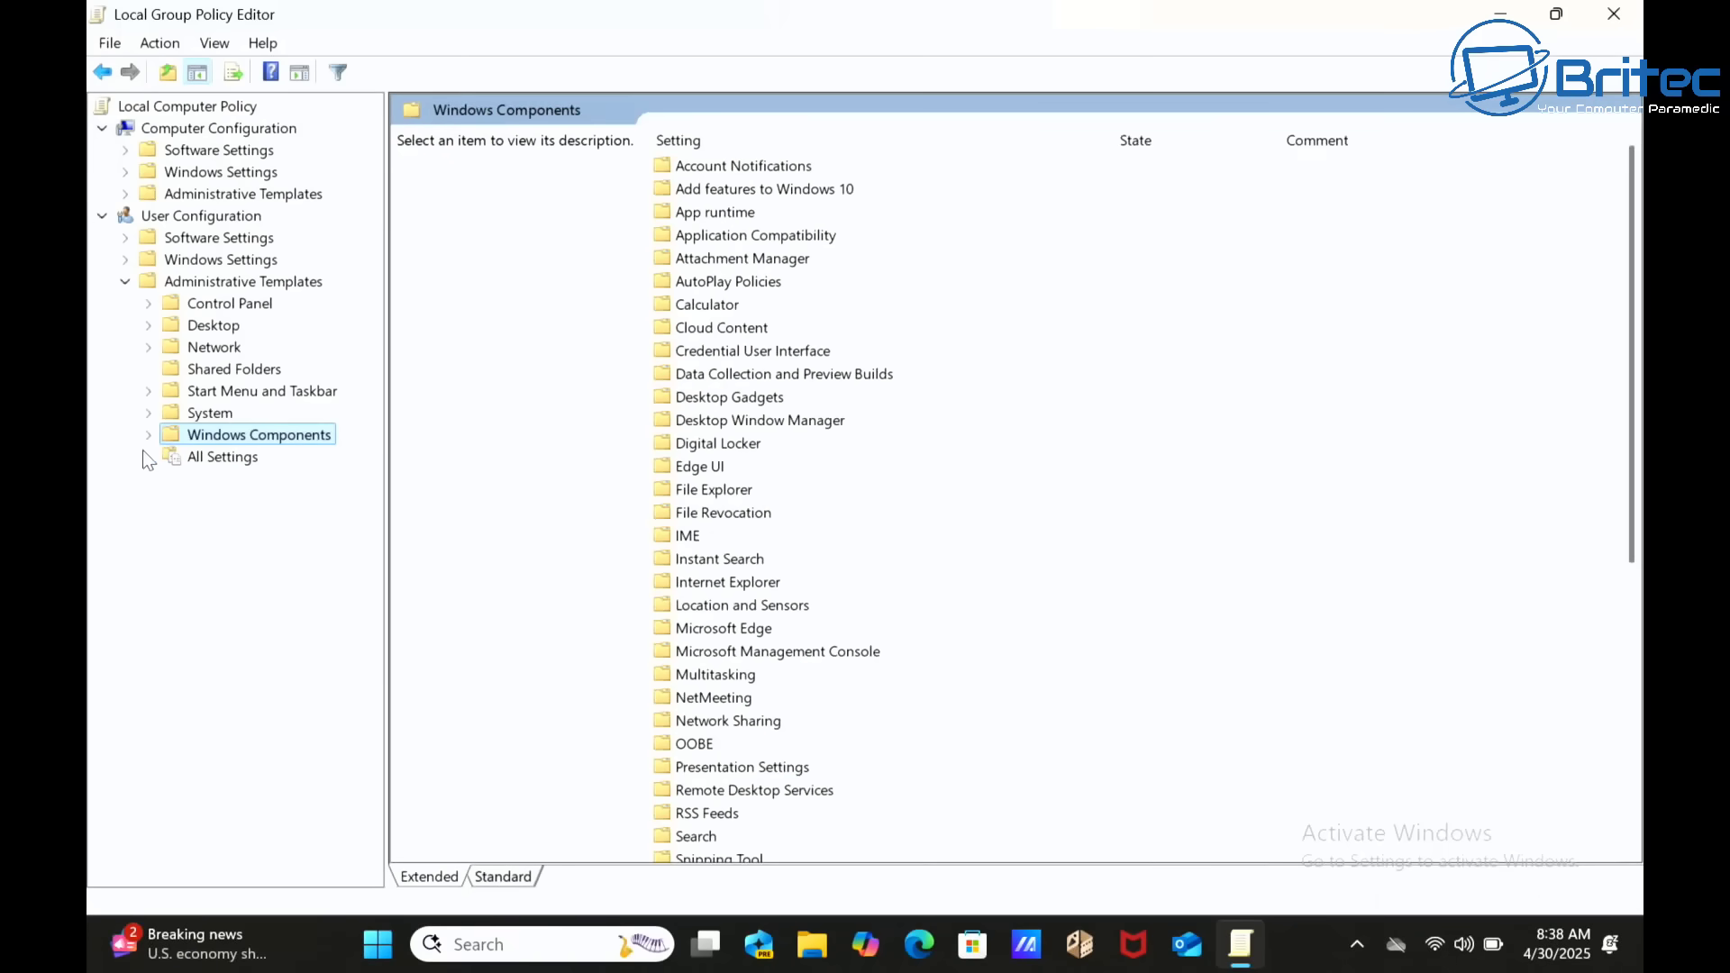
click(154, 429)
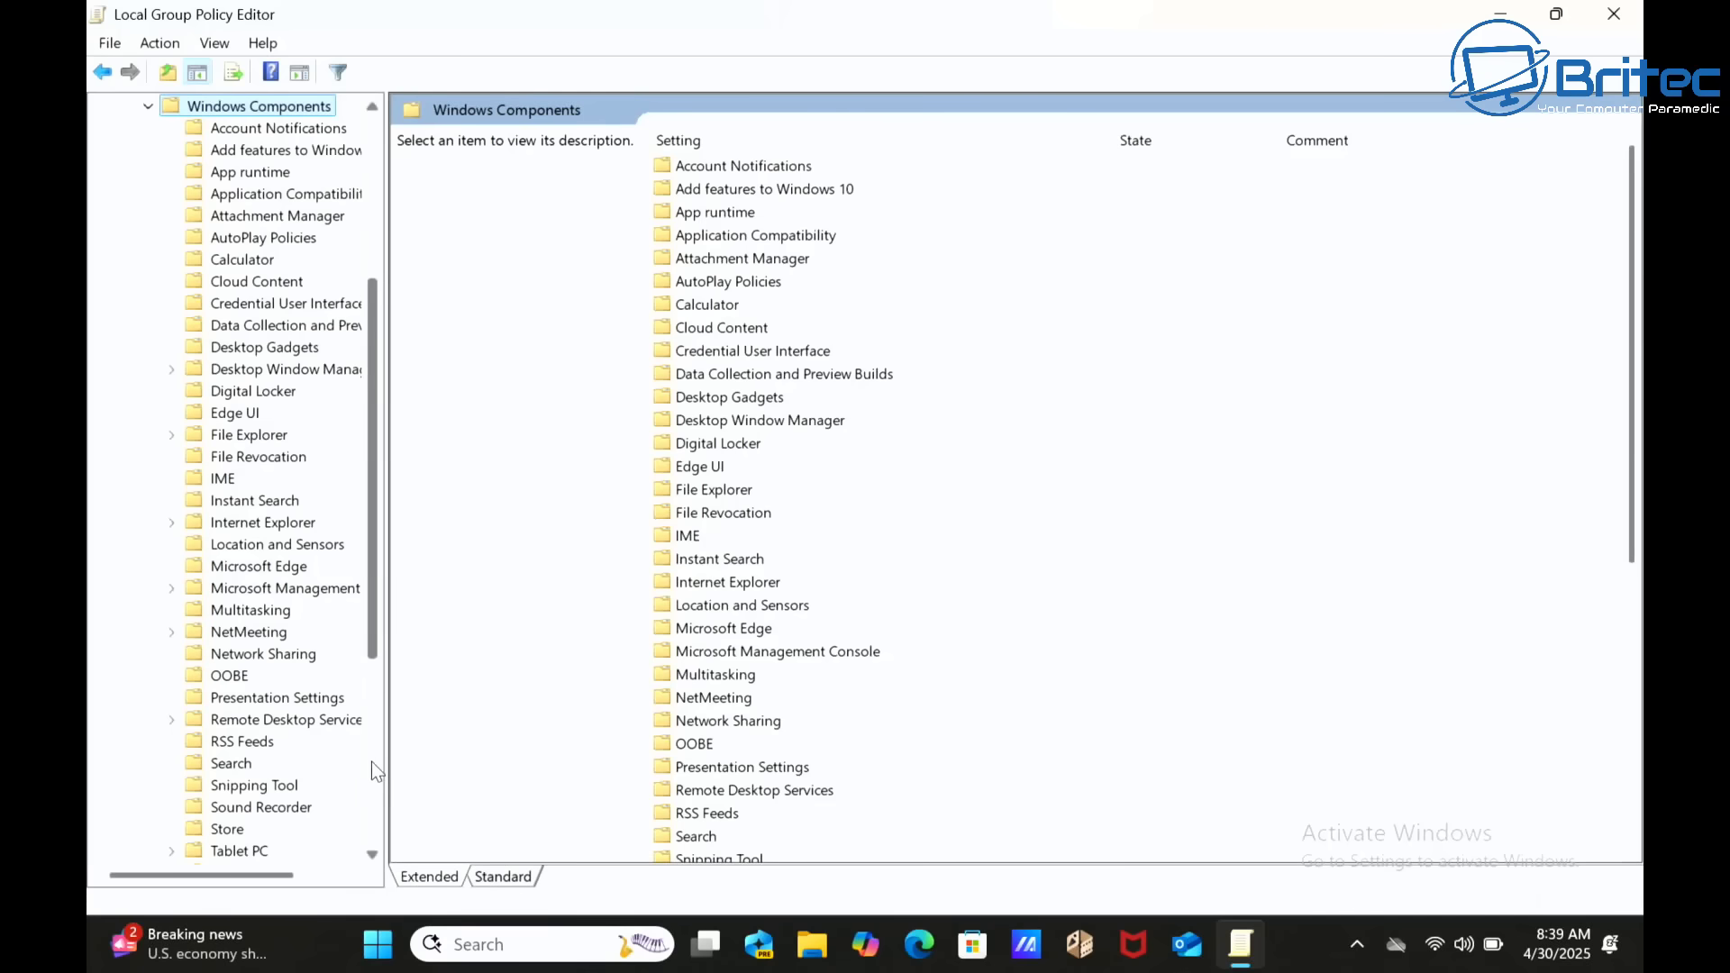
click(369, 756)
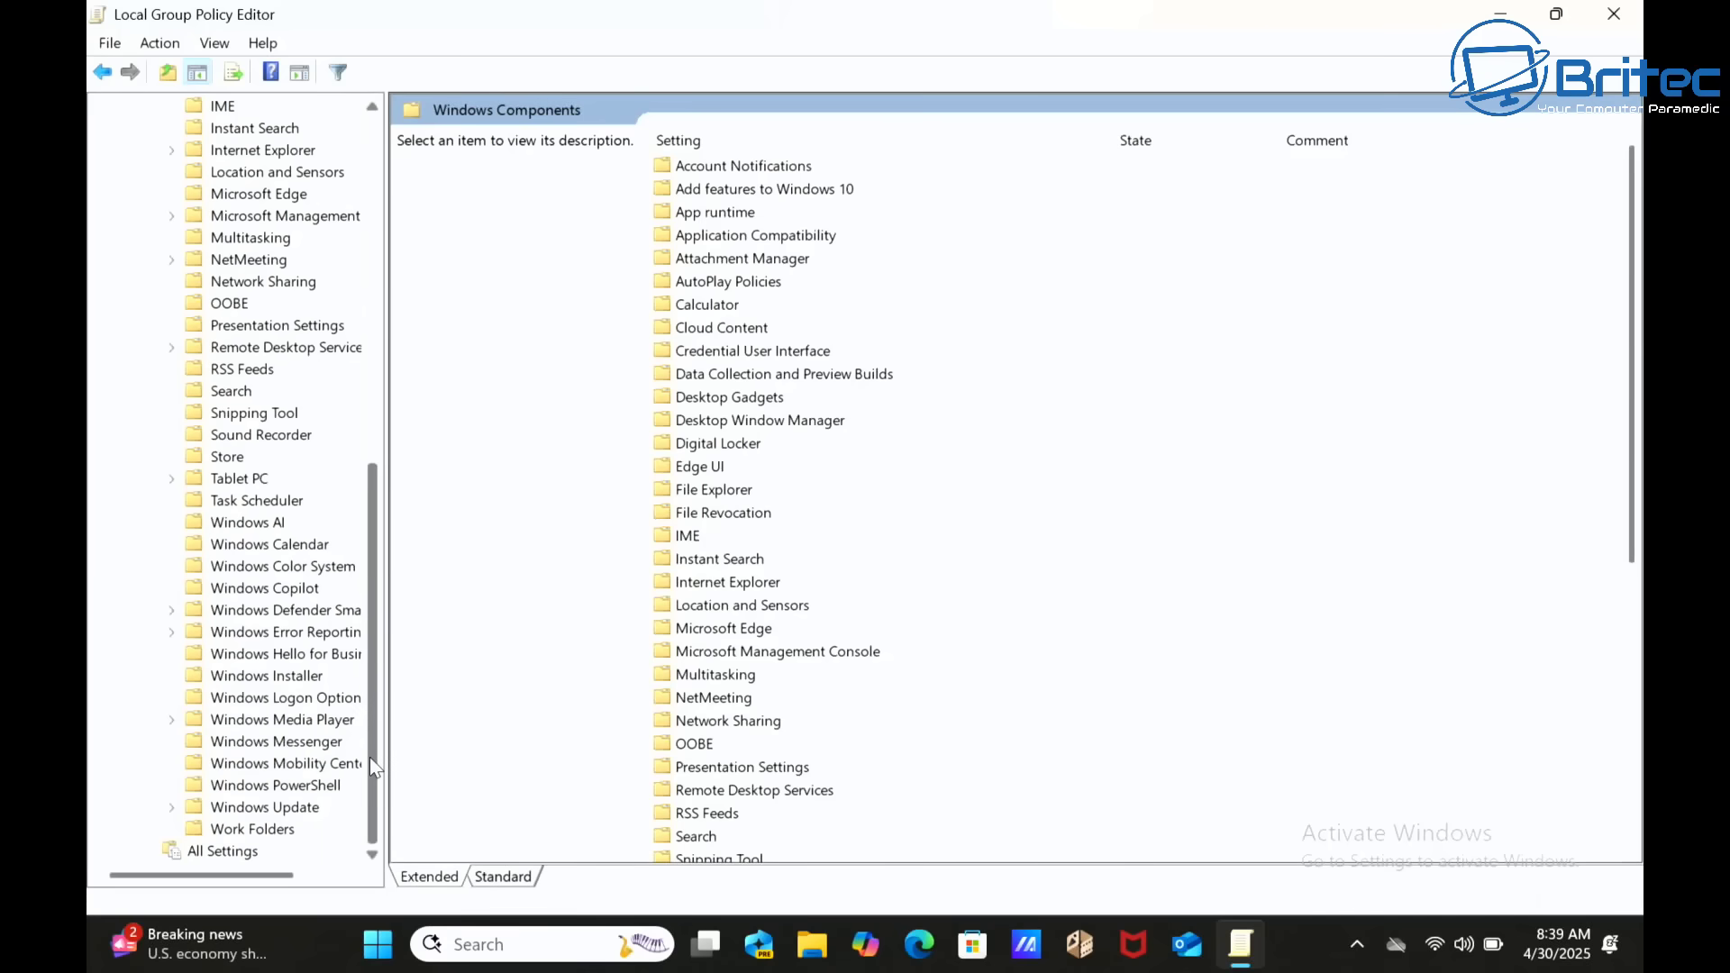
click(266, 528)
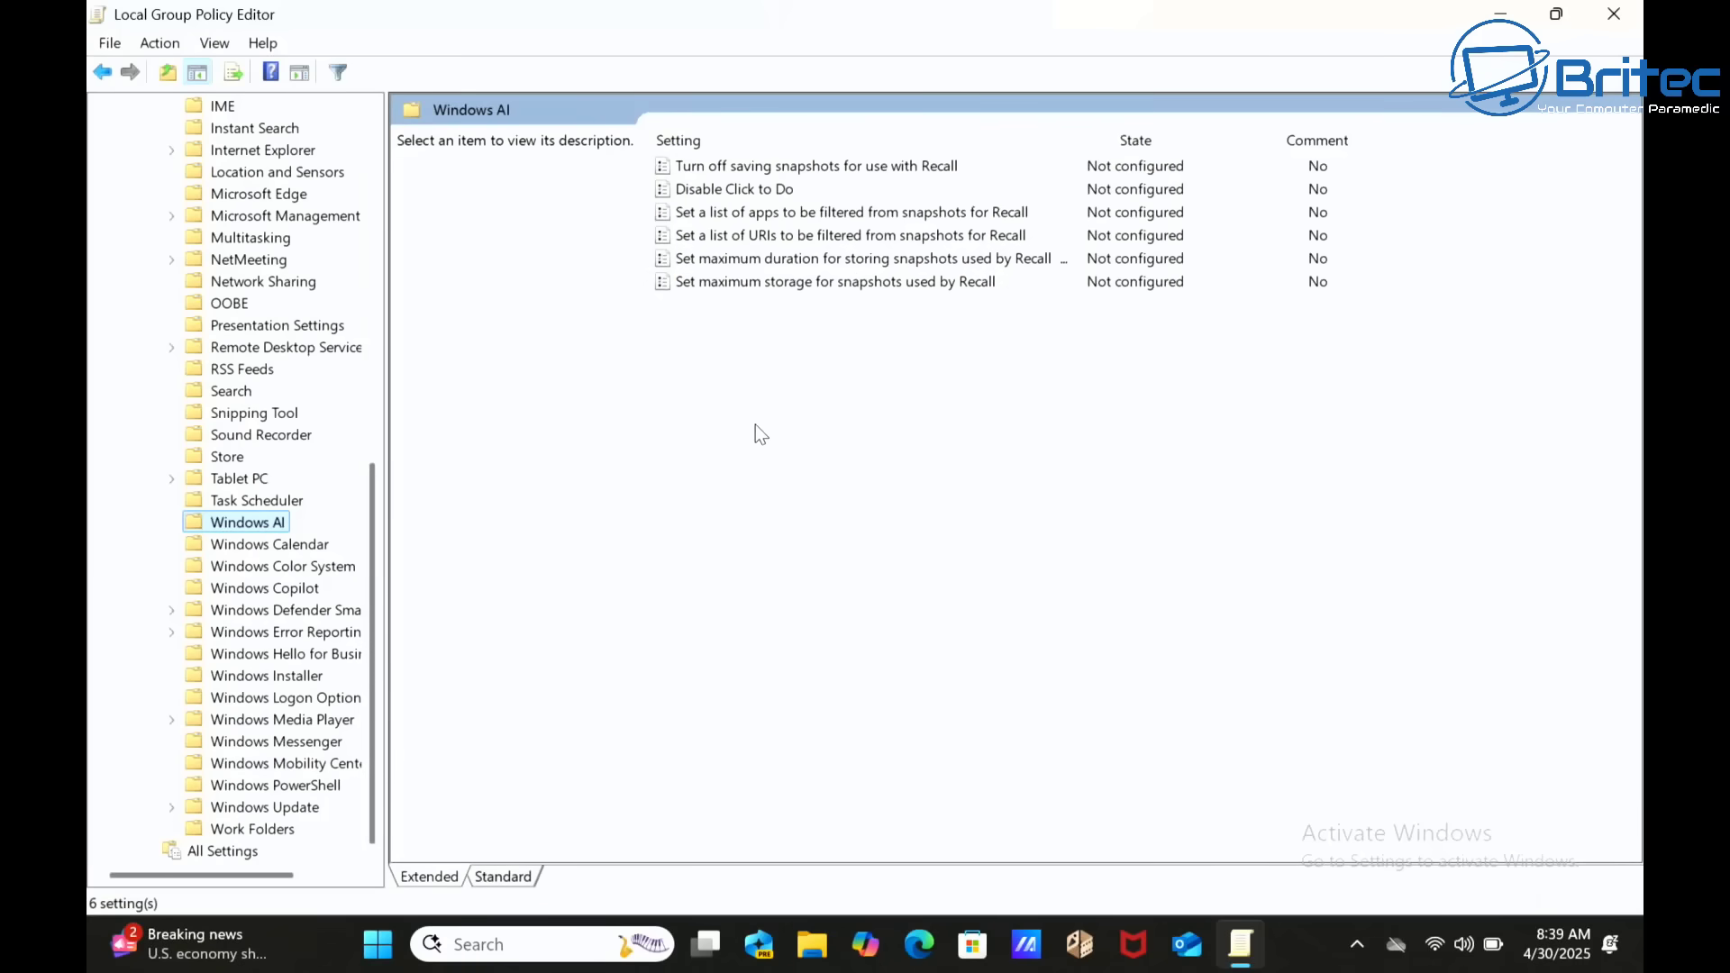
Set the 'Turn off saving snapshots for use with Recall' policy to Enabled
click(891, 173)
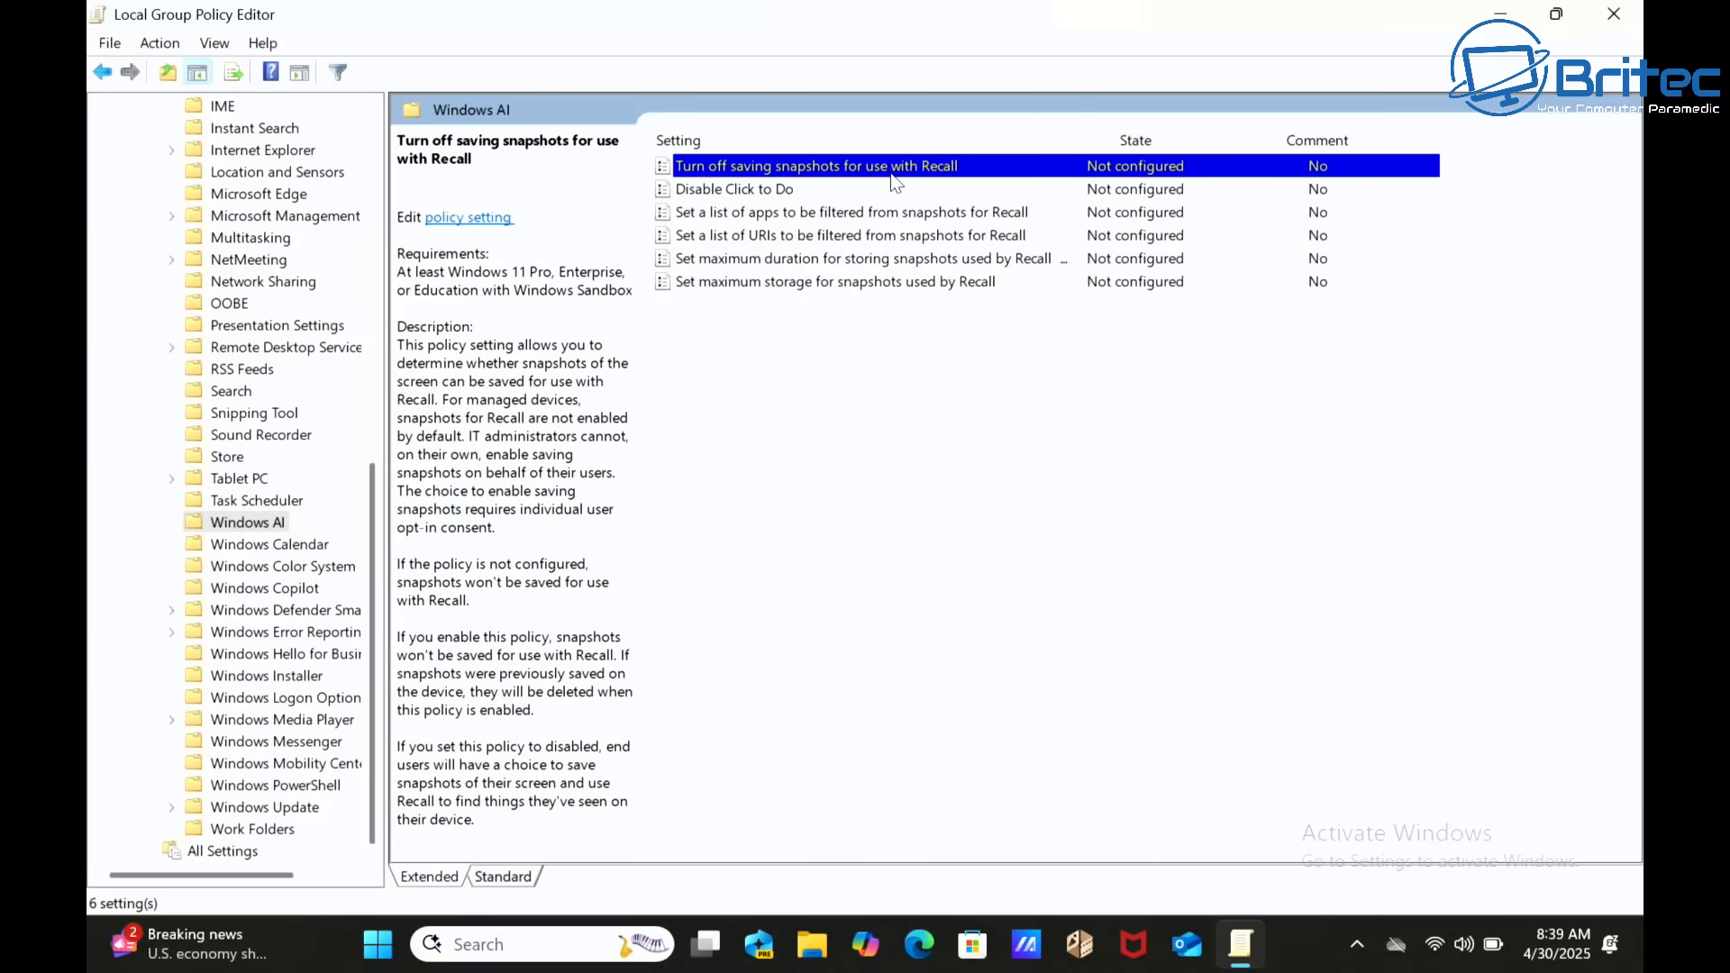
double_click(891, 175)
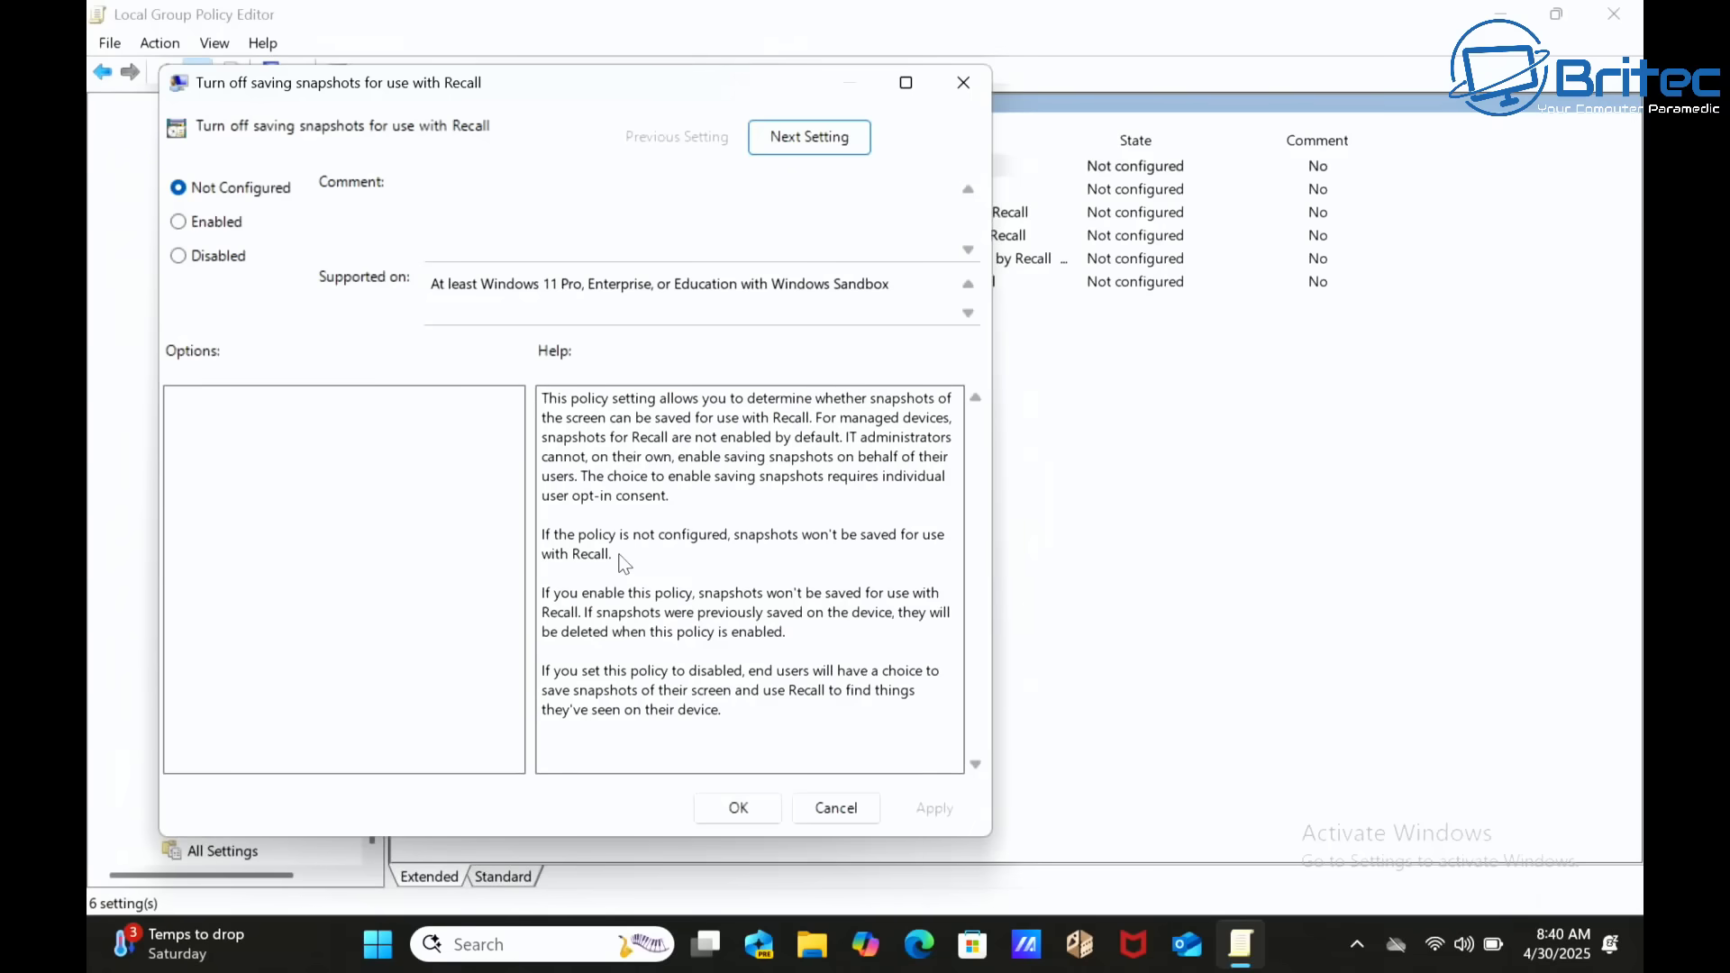
click(179, 230)
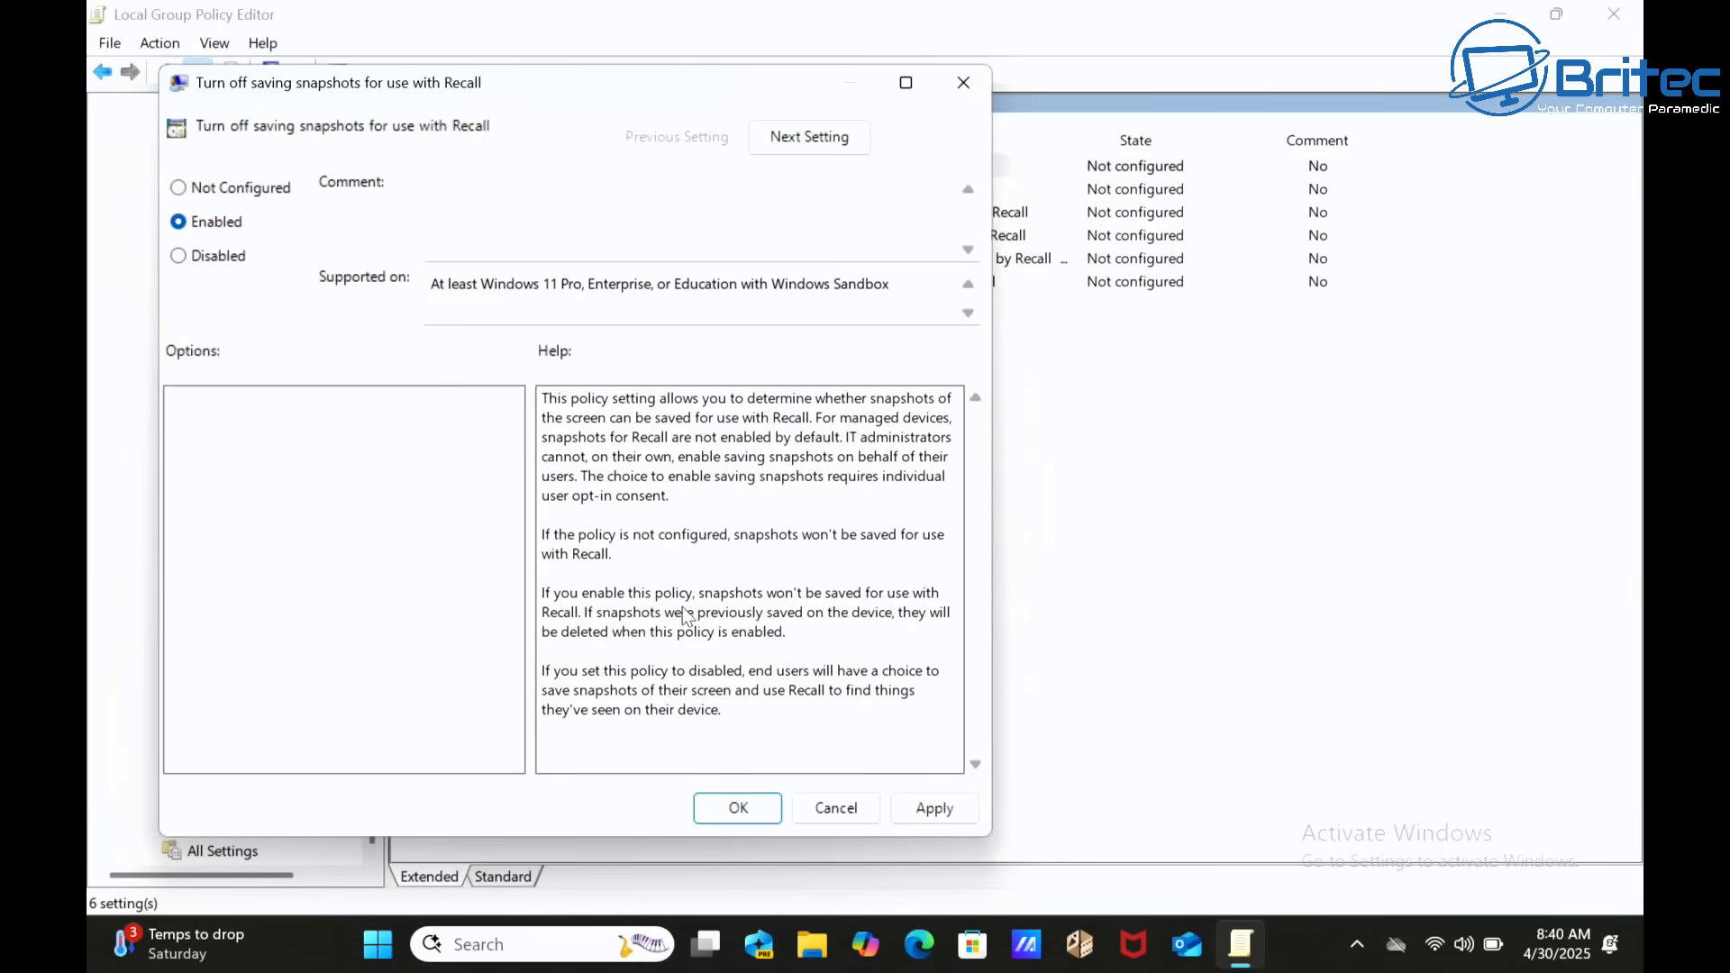
click(732, 813)
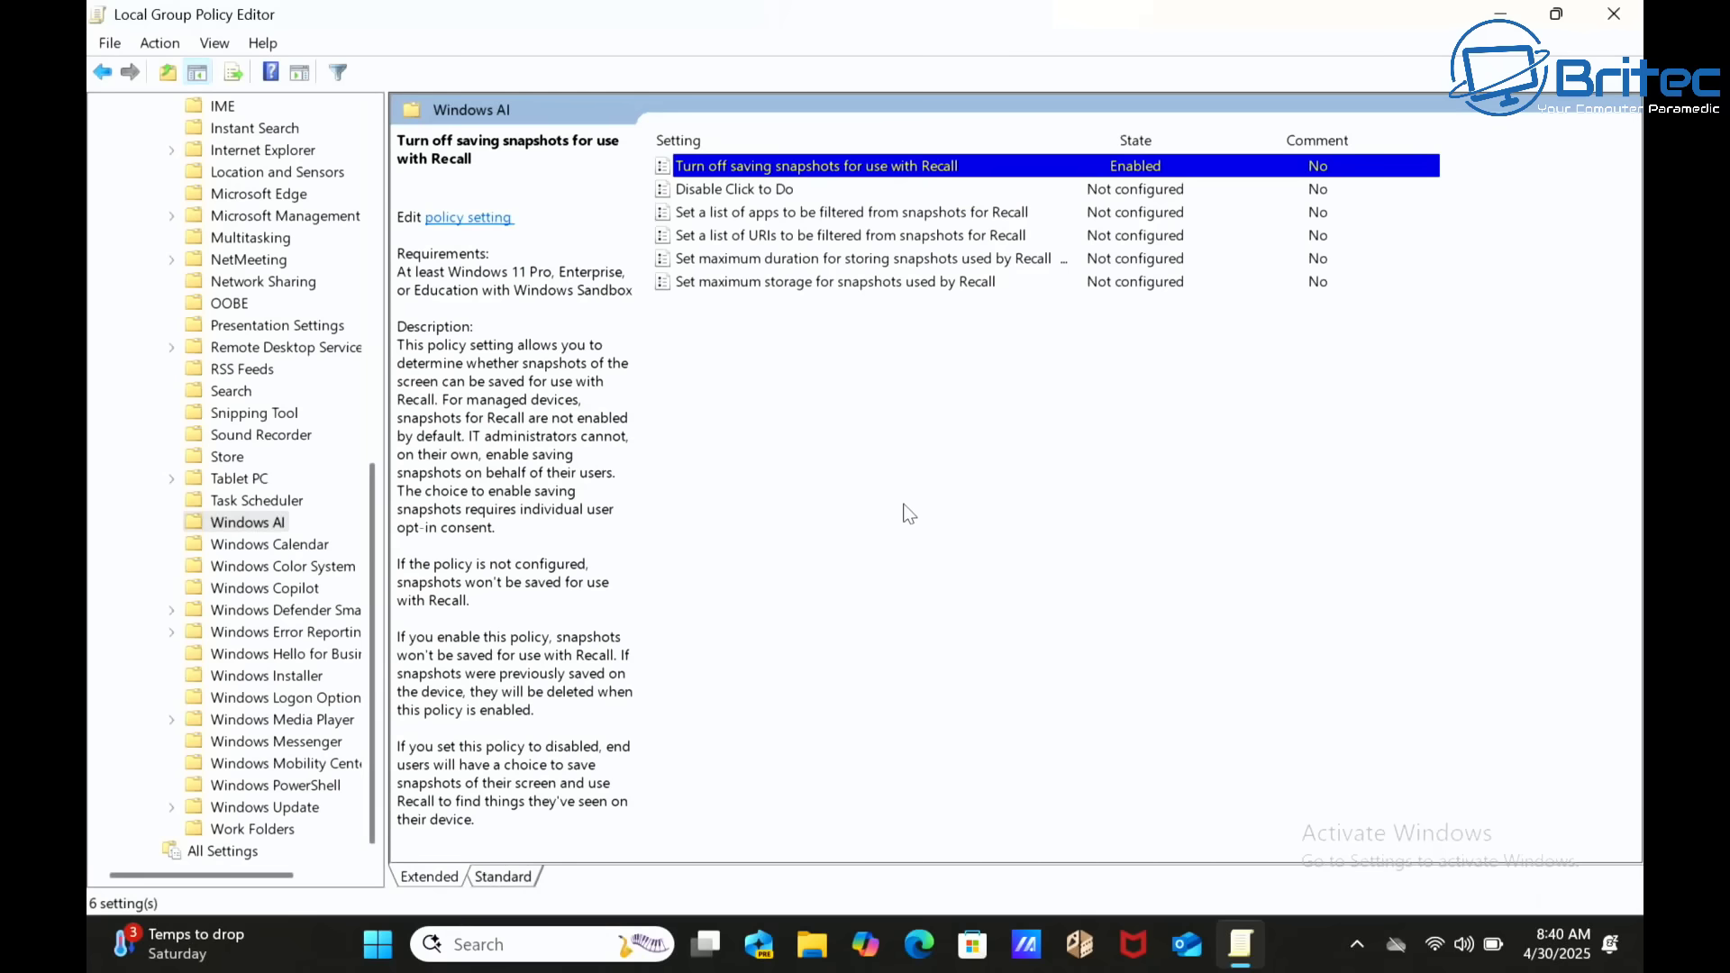
Set the 'Set maximum storage for snapshots used by Recall' policy to Disabled
double_click(842, 287)
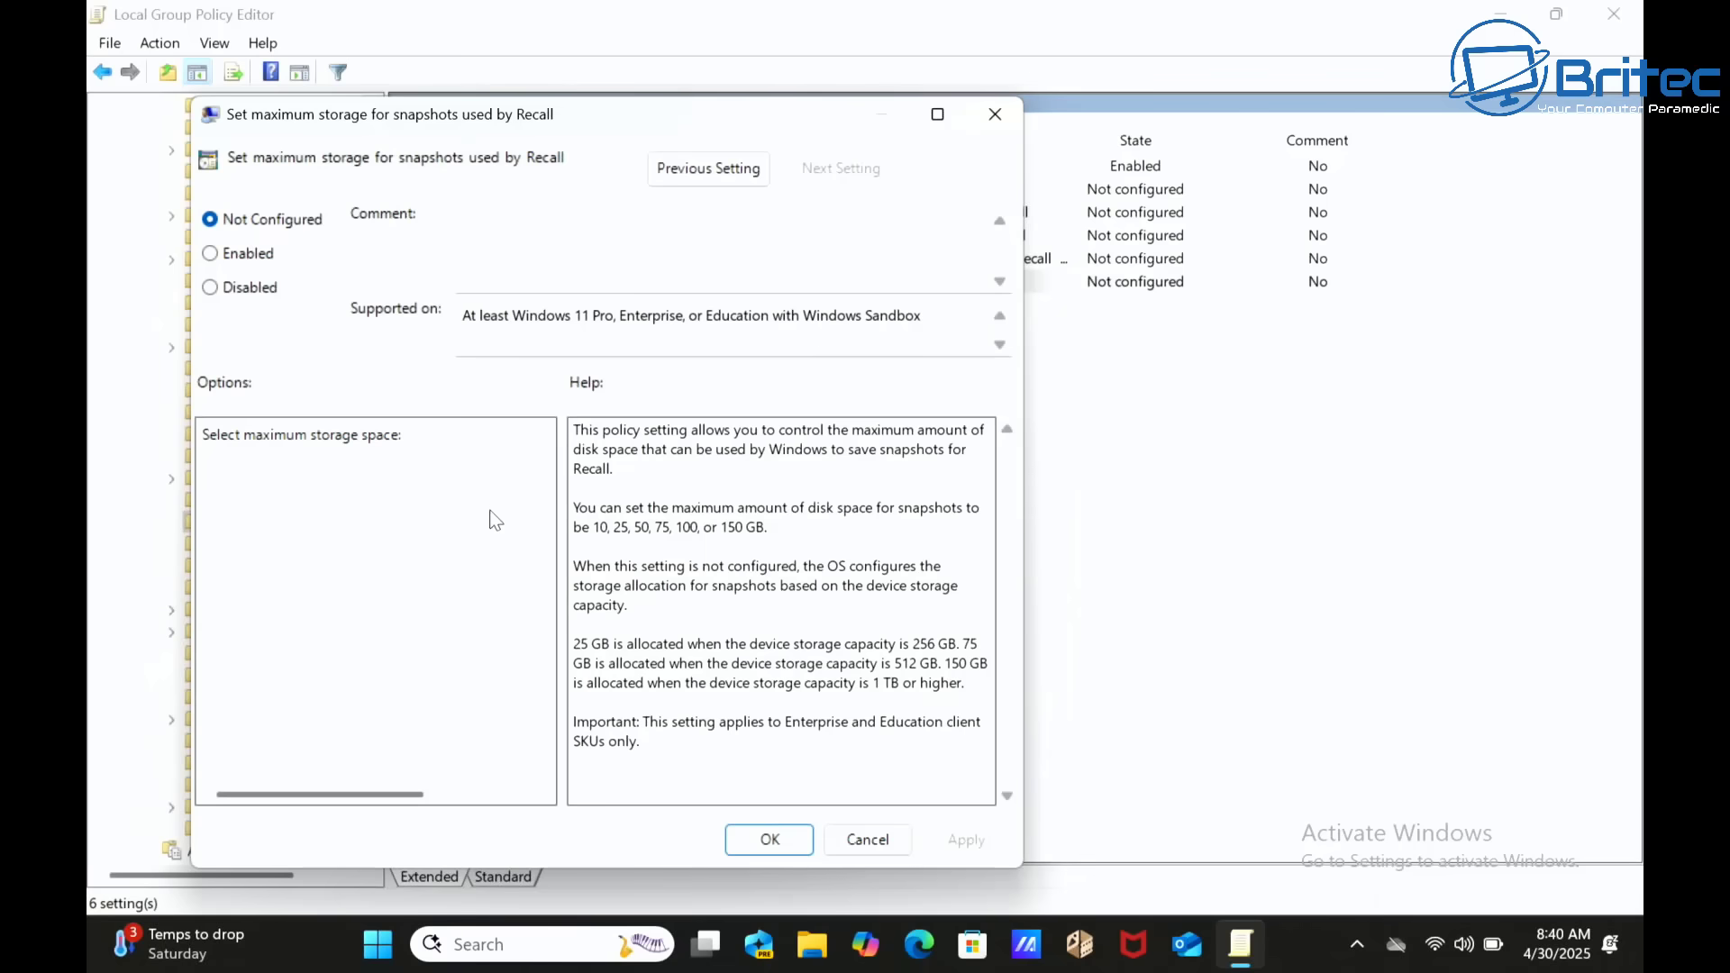
click(209, 287)
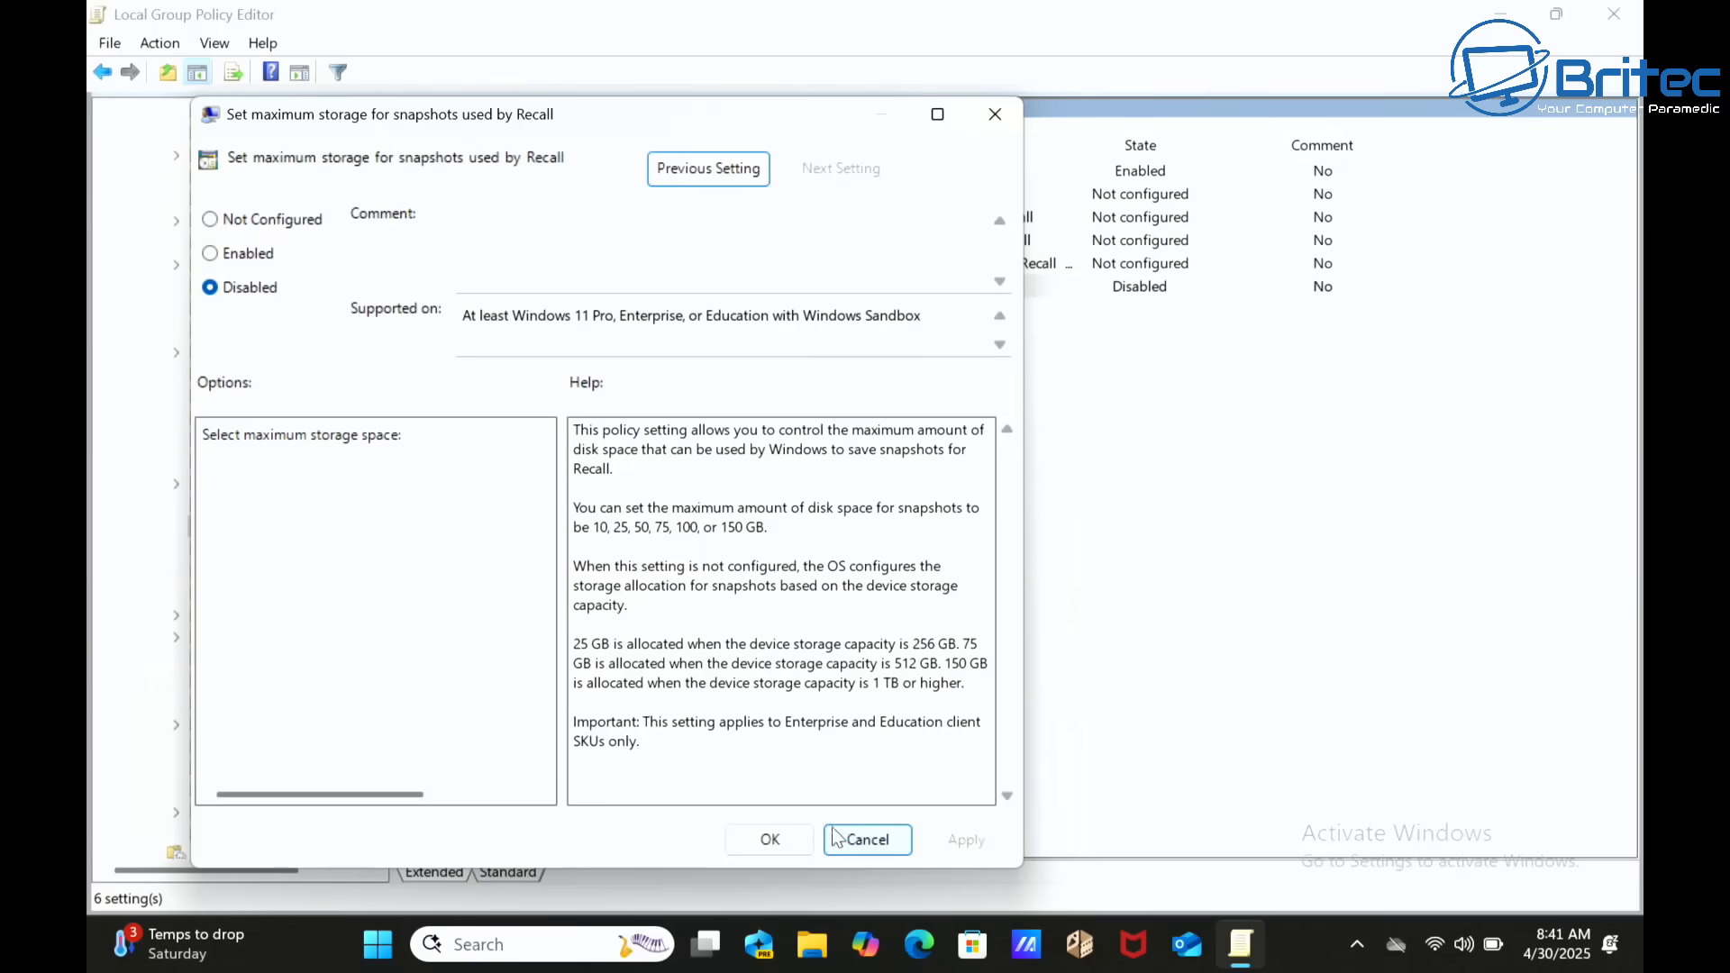
click(771, 841)
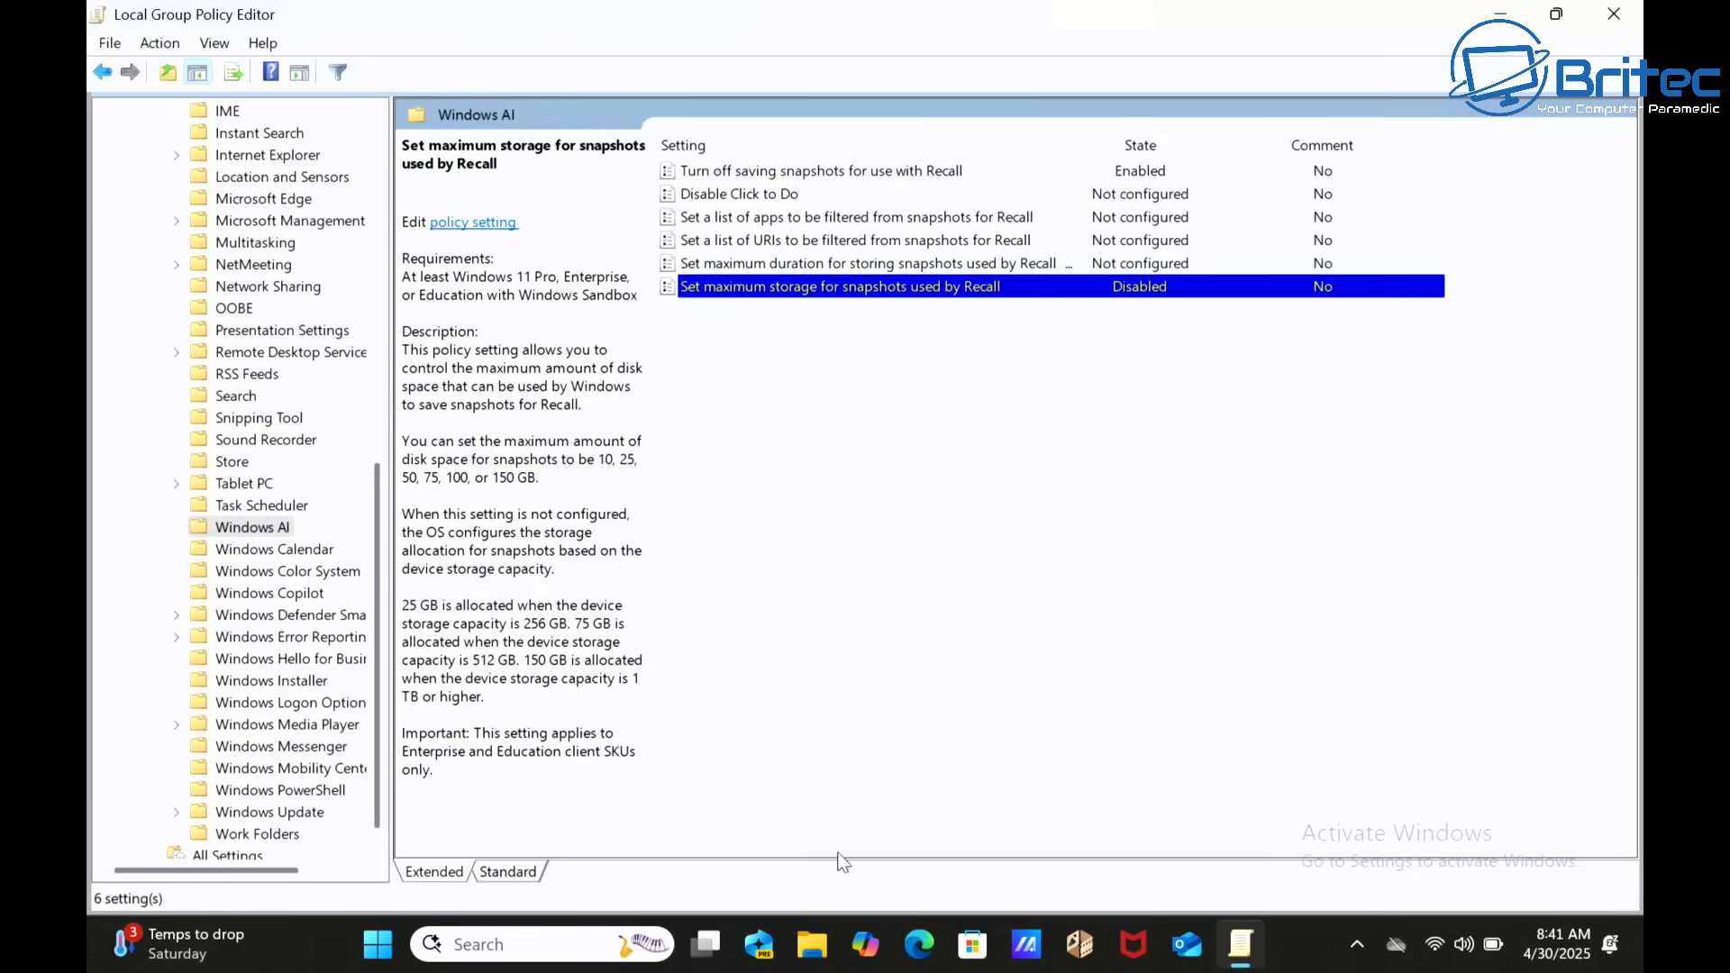
Set the 'Set maximum duration for storing snapshots used by Recall' policy to Disabled
double_click(866, 264)
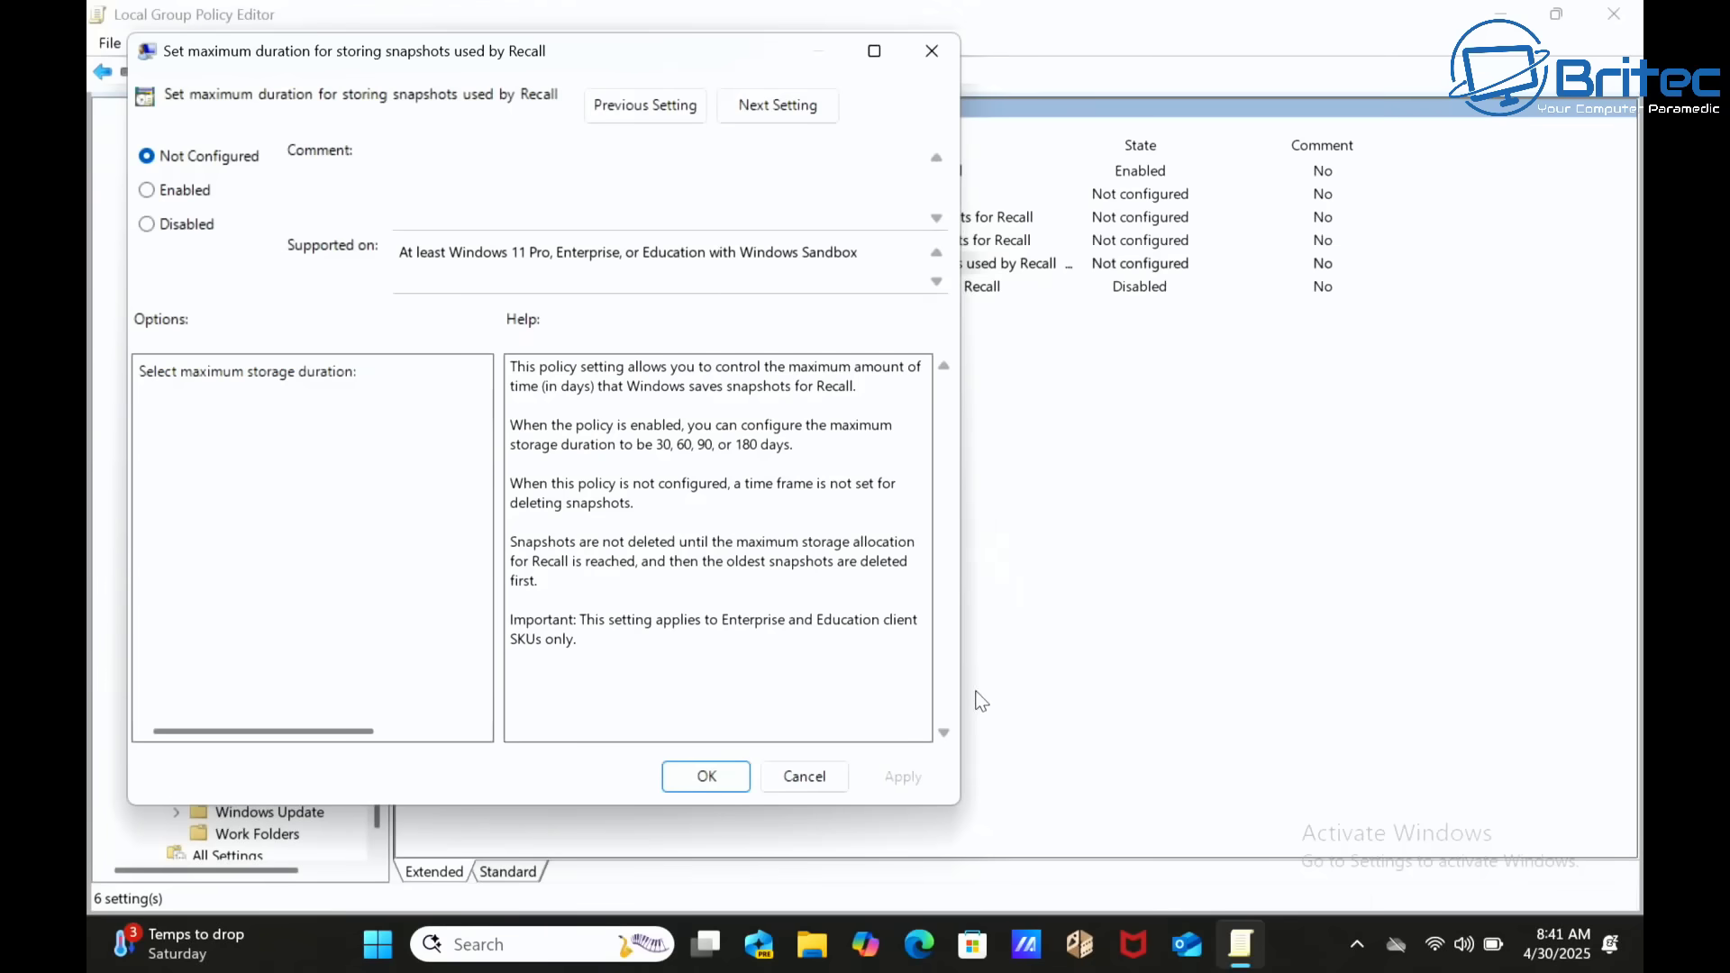
key(alt+d)
click(707, 784)
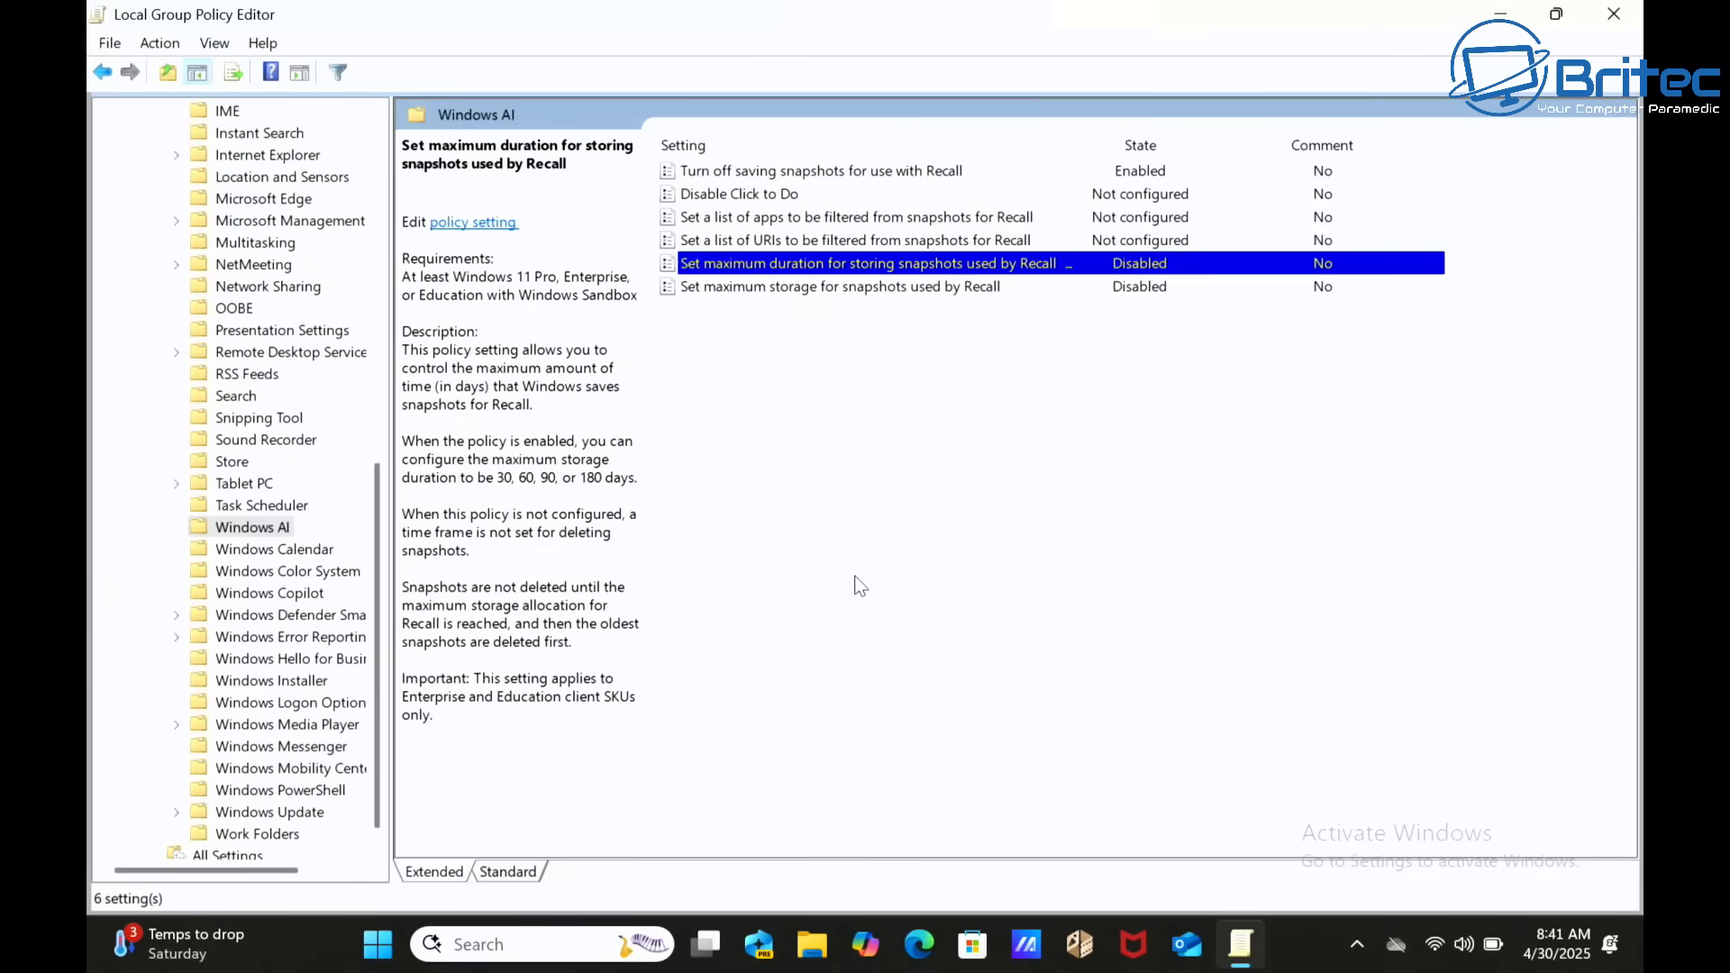
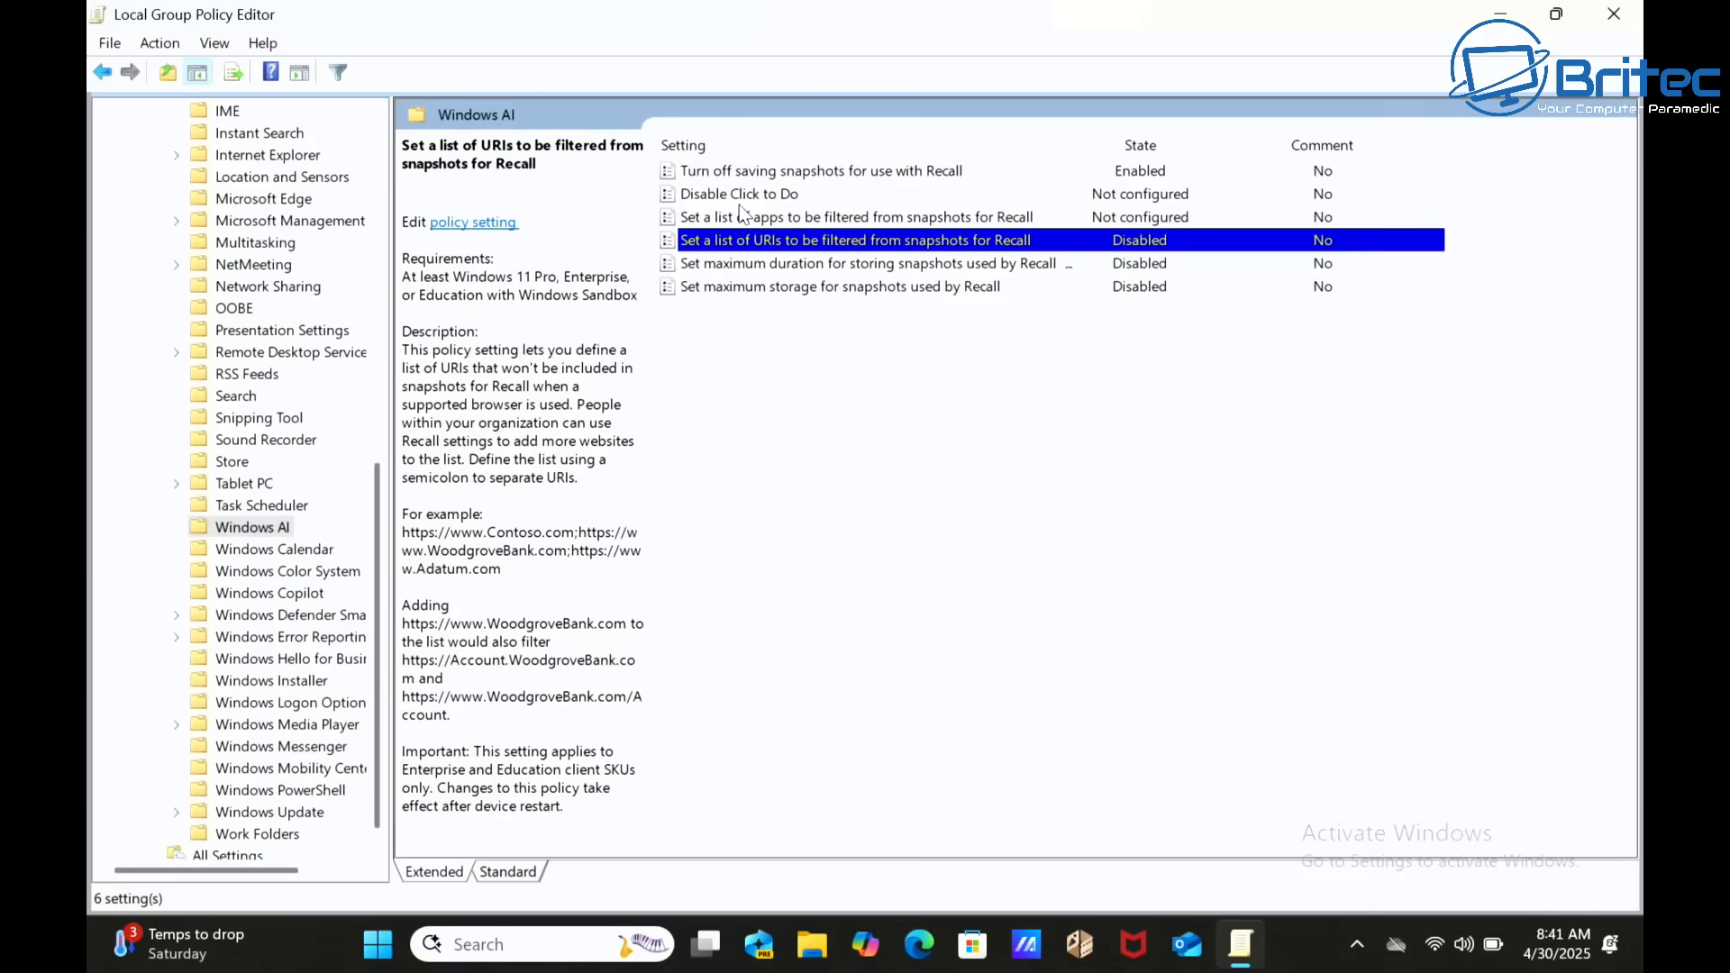
Set the Windows AI policy 'Disable Click to Do' to Enabled and confirm
double_click(737, 193)
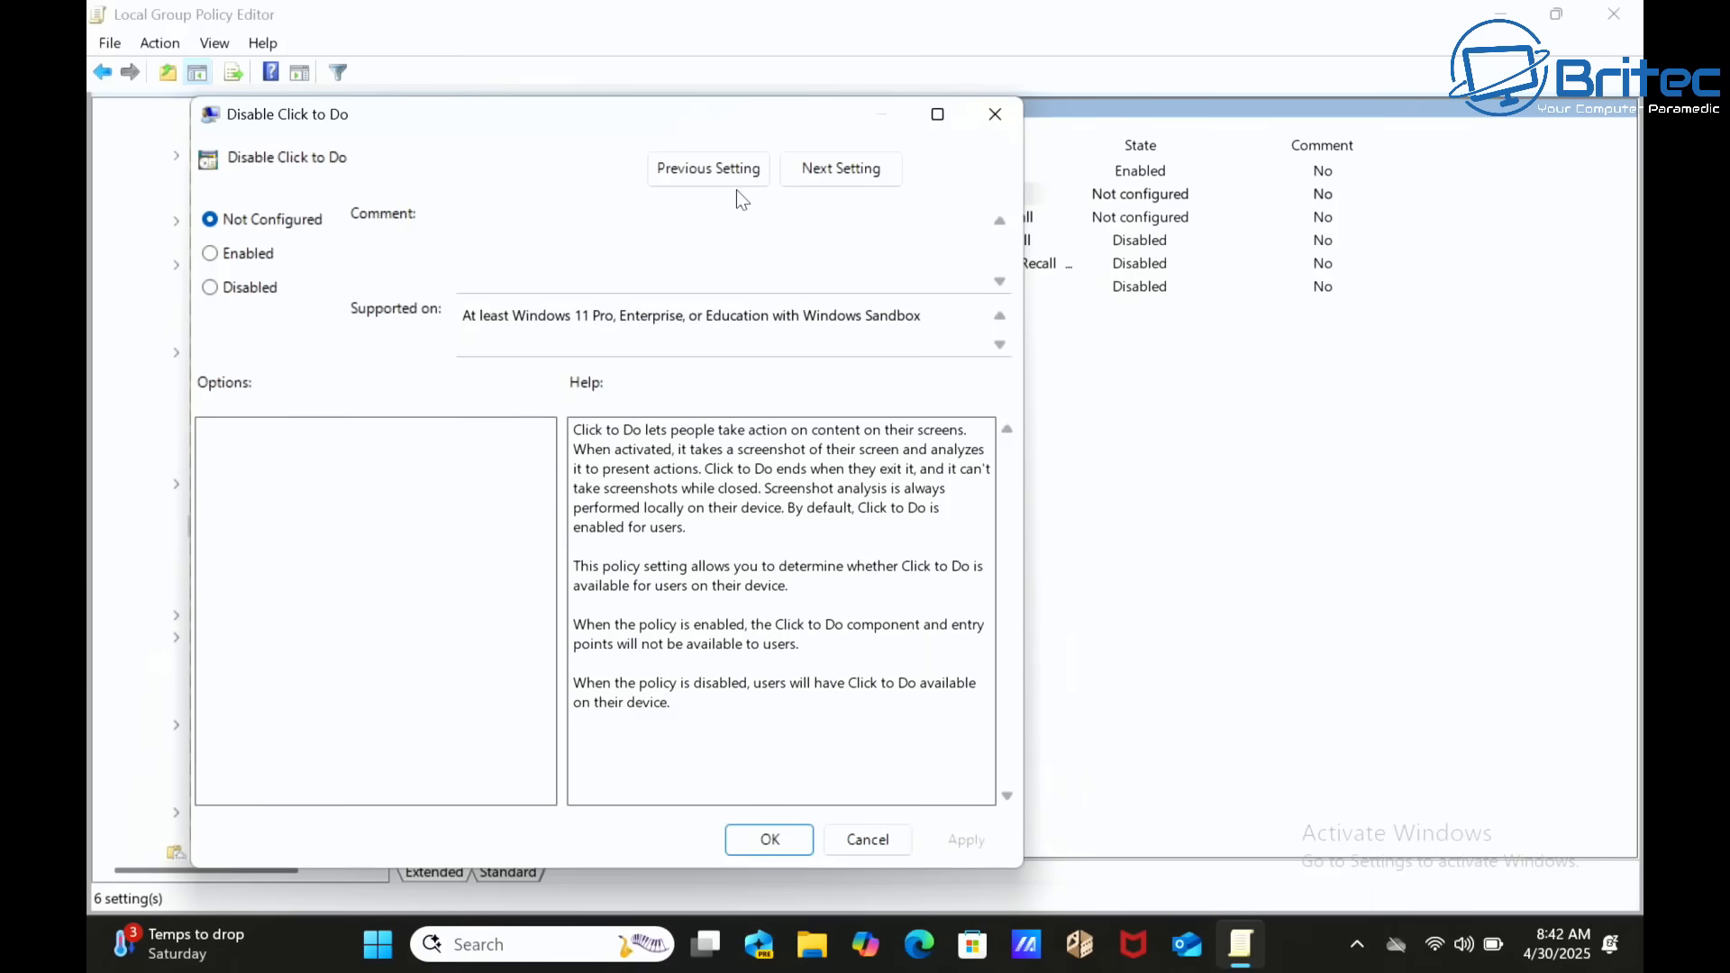
click(208, 254)
click(764, 845)
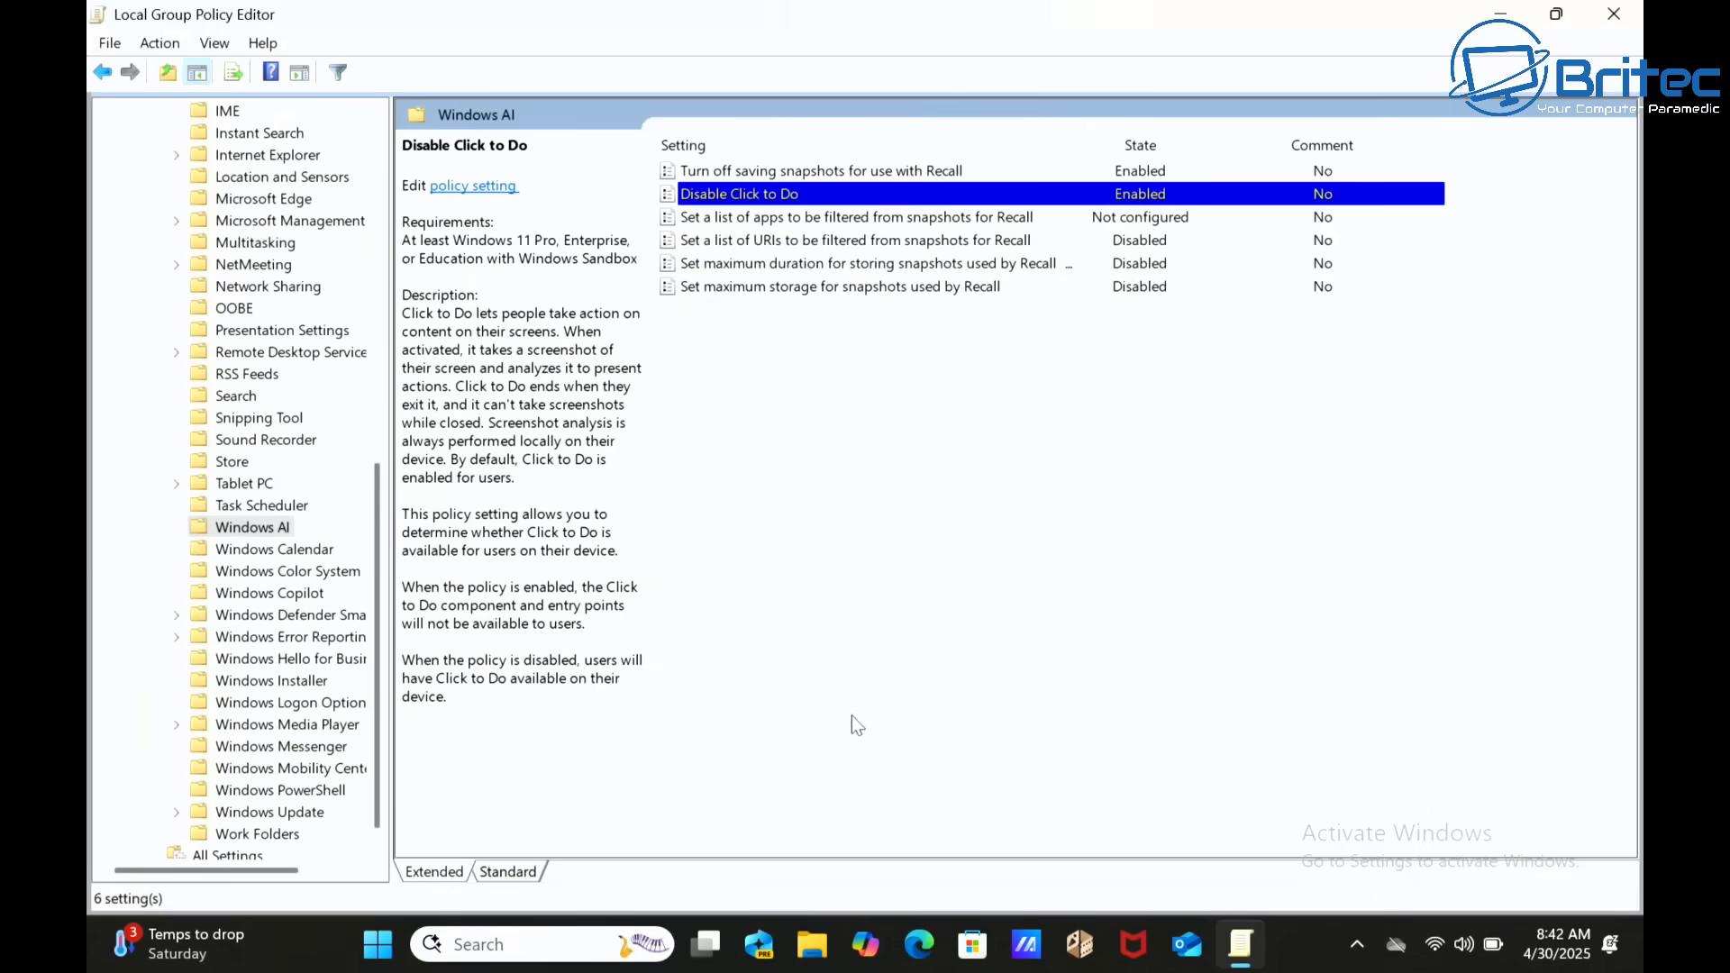
mouse_move(705, 944)
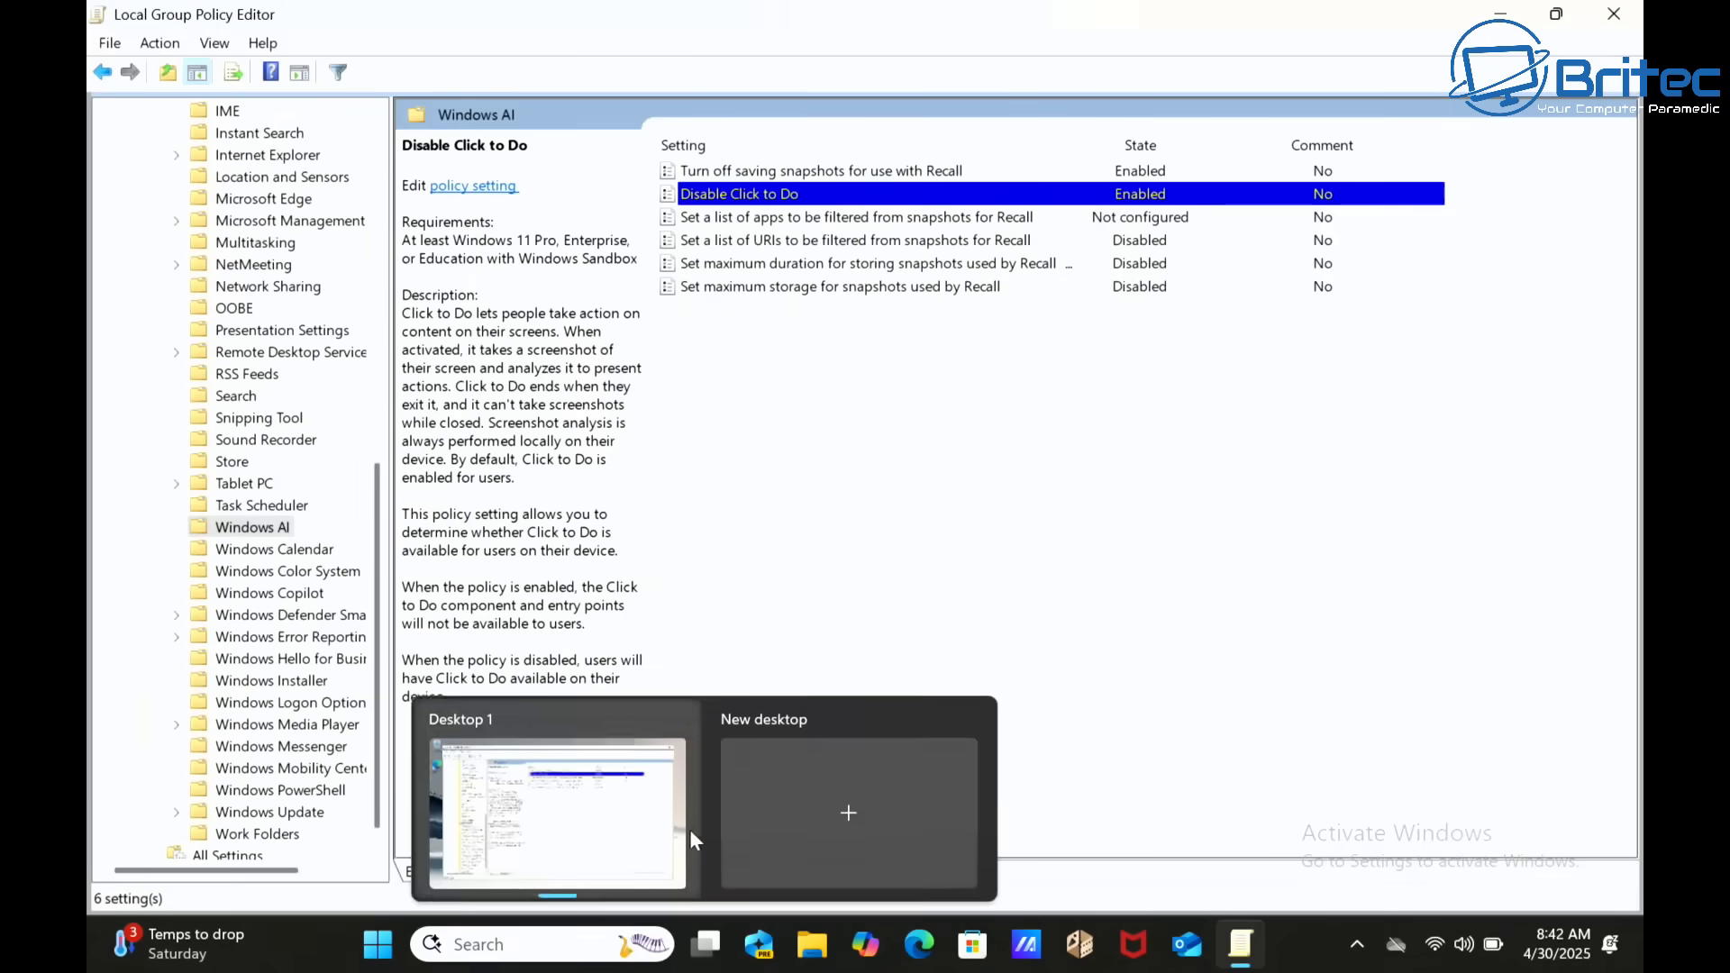
Set 'Set a list of apps to be filtered from snapshots for Recall' to Disabled
double_click(778, 219)
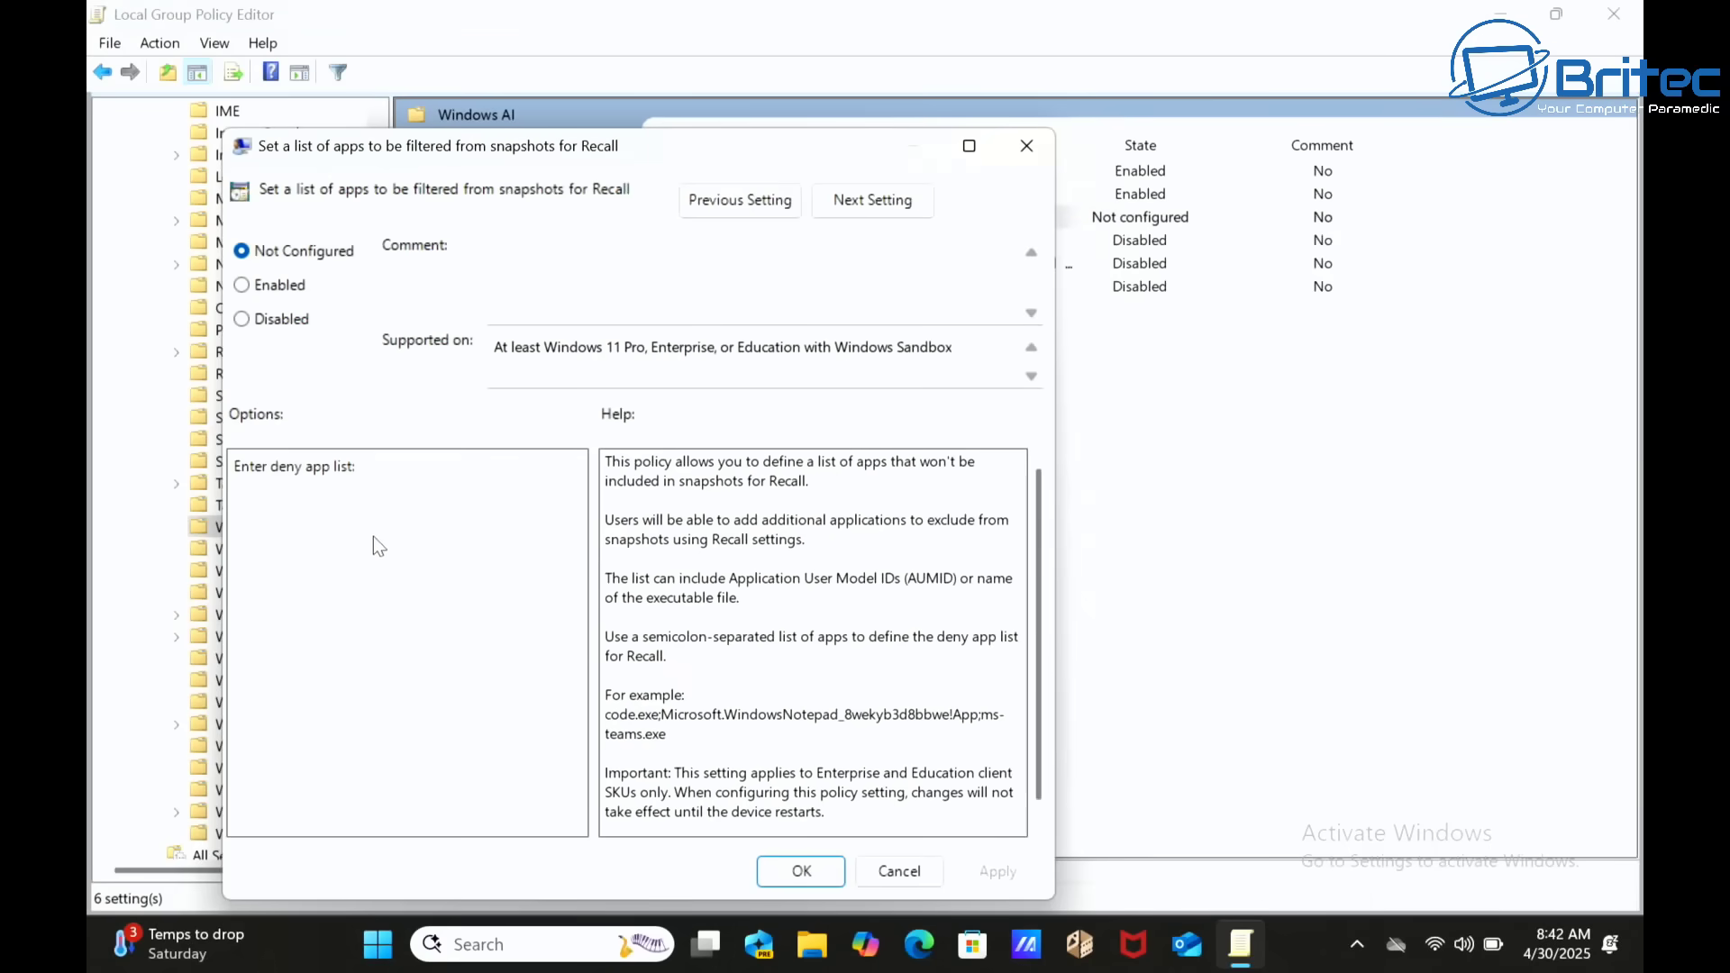
click(242, 319)
click(770, 879)
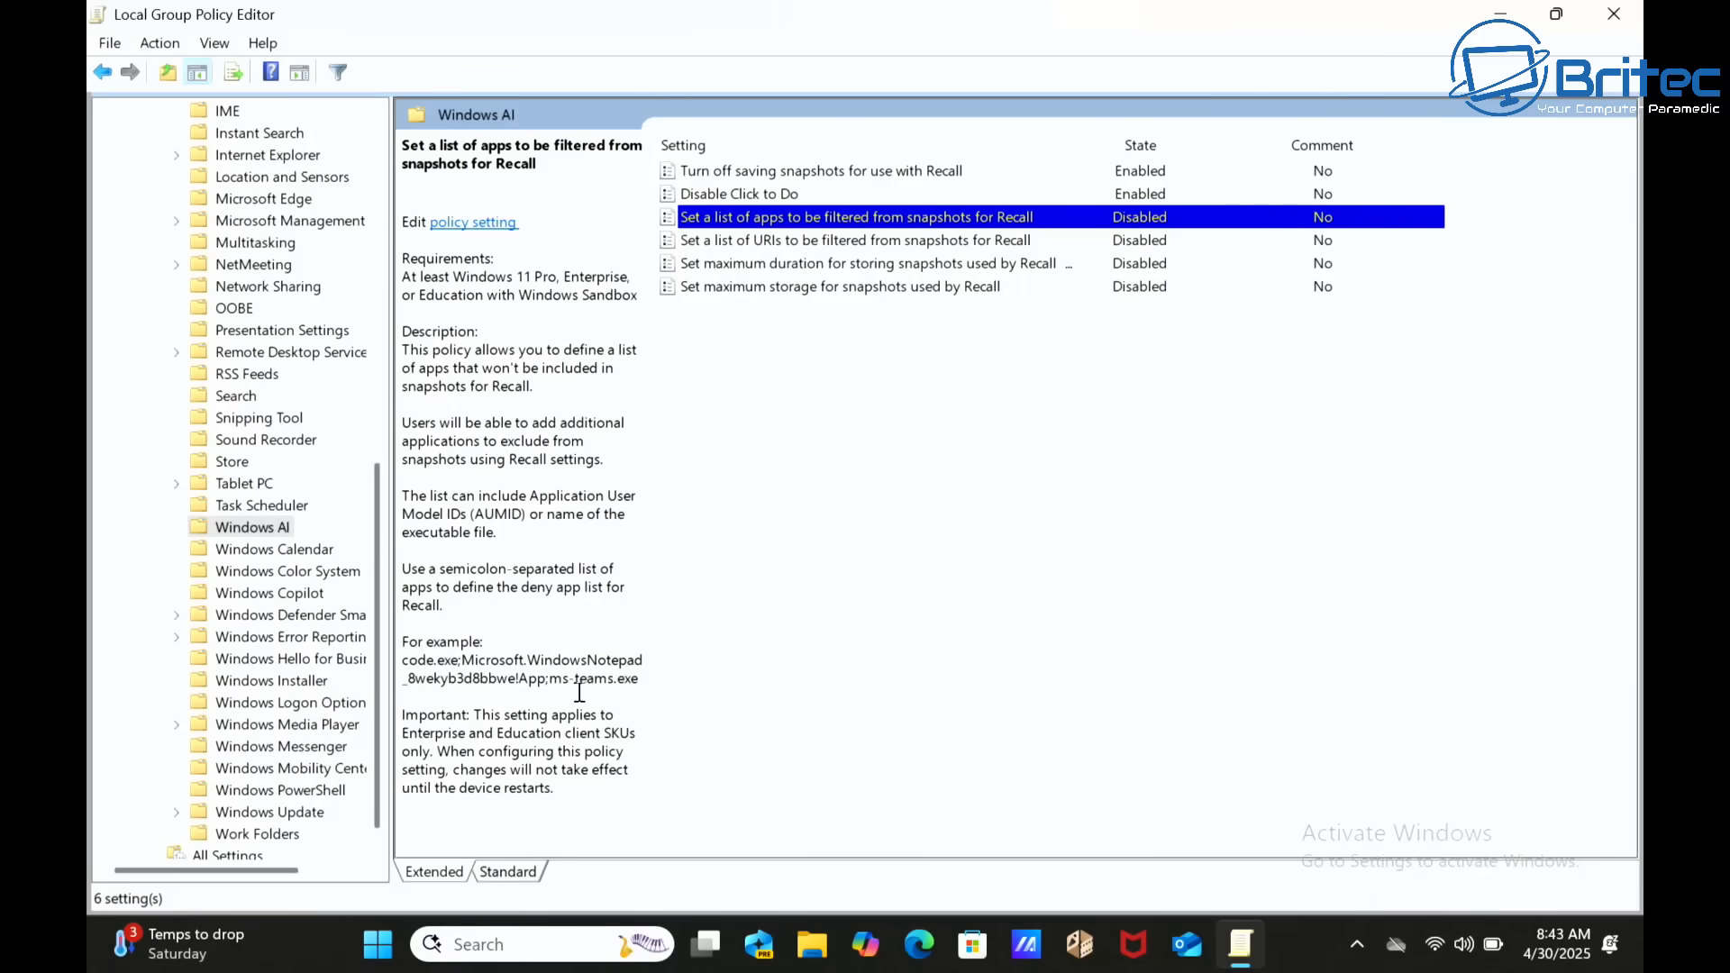
Under Windows Copilot, set 'Turn off Windows Copilot' to Enabled
click(300, 595)
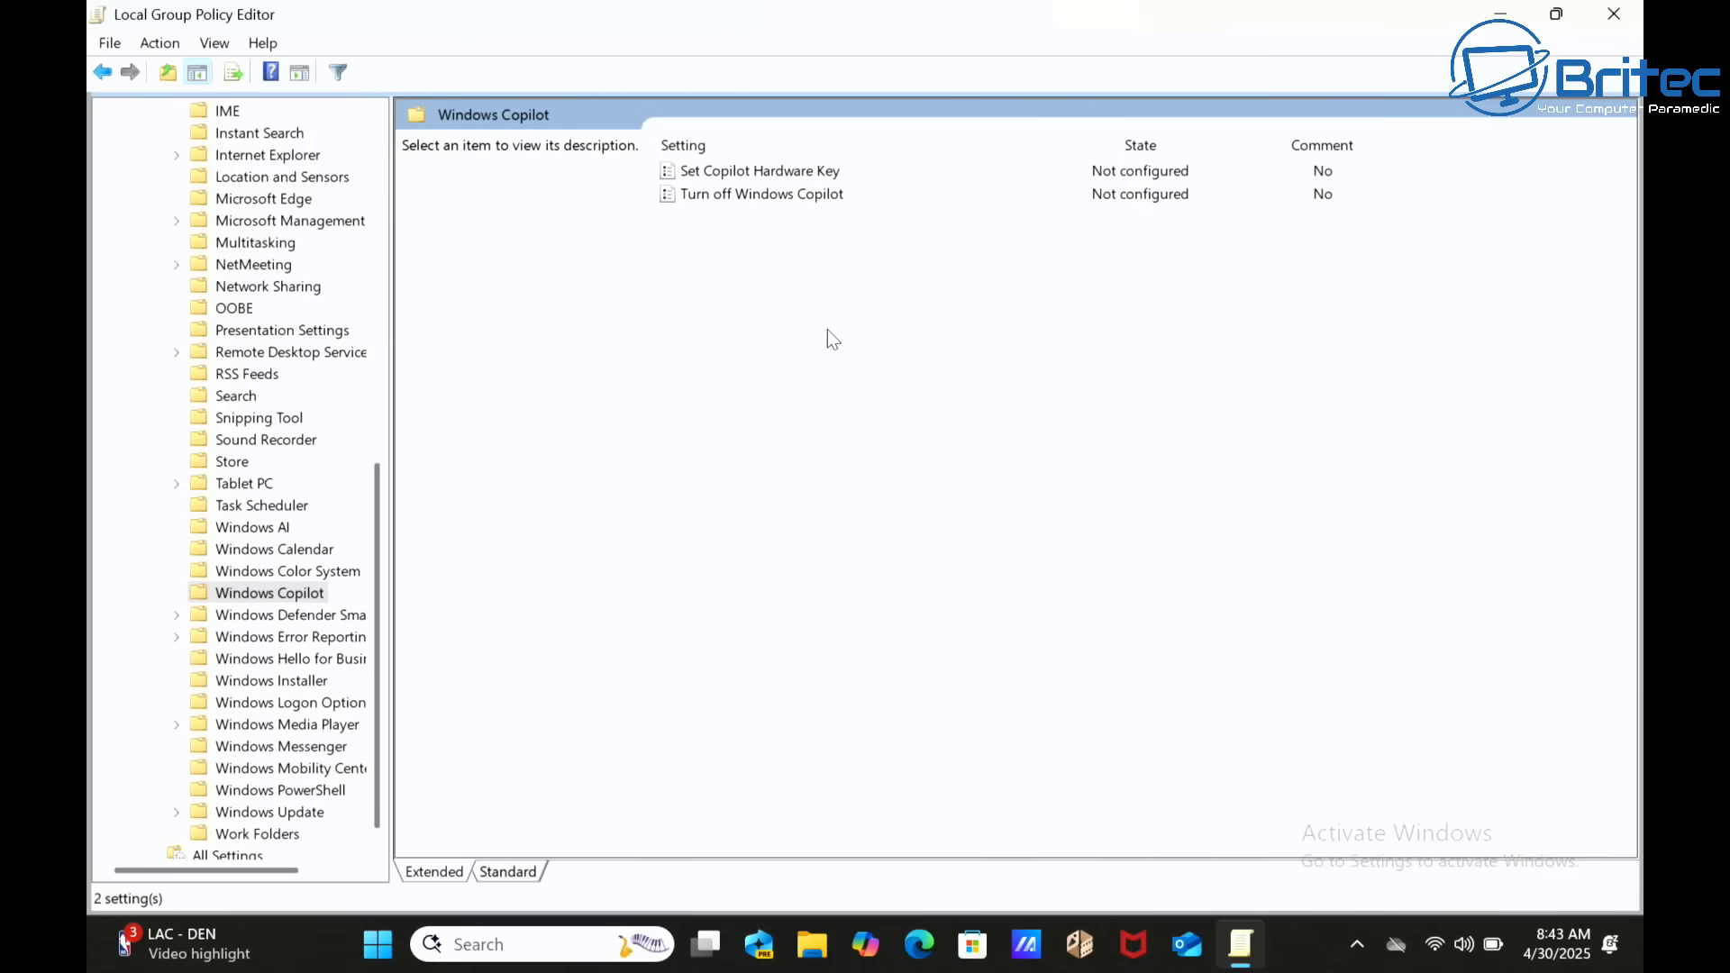
double_click(781, 198)
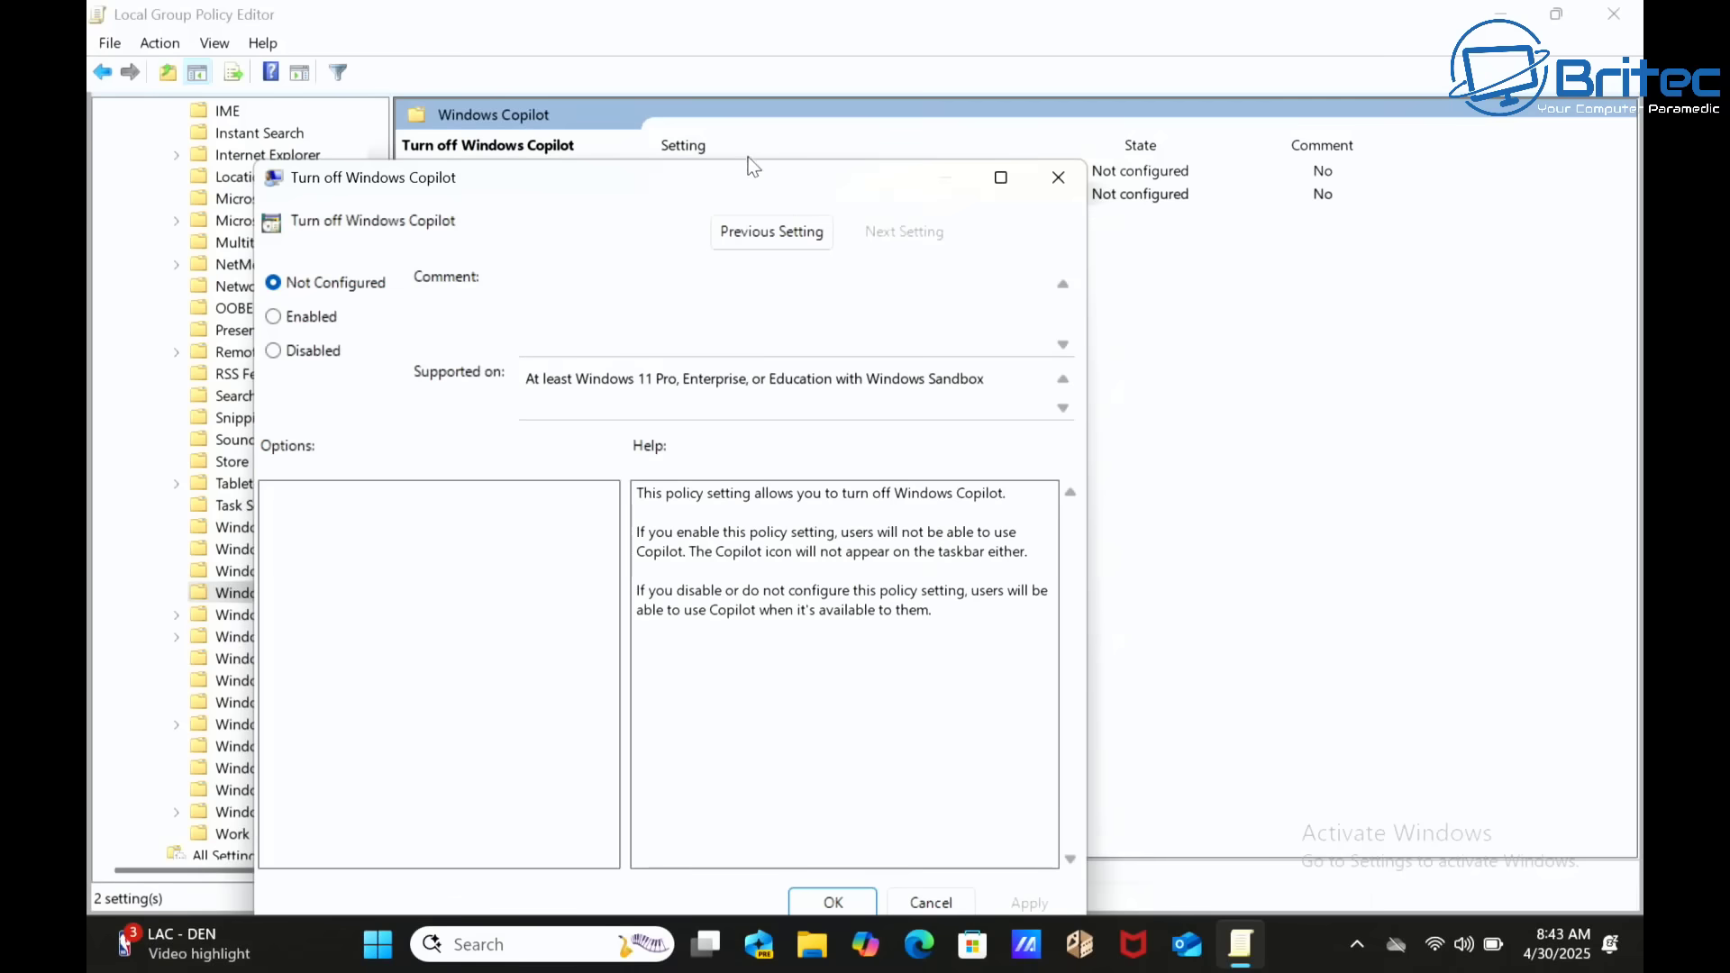
click(272, 325)
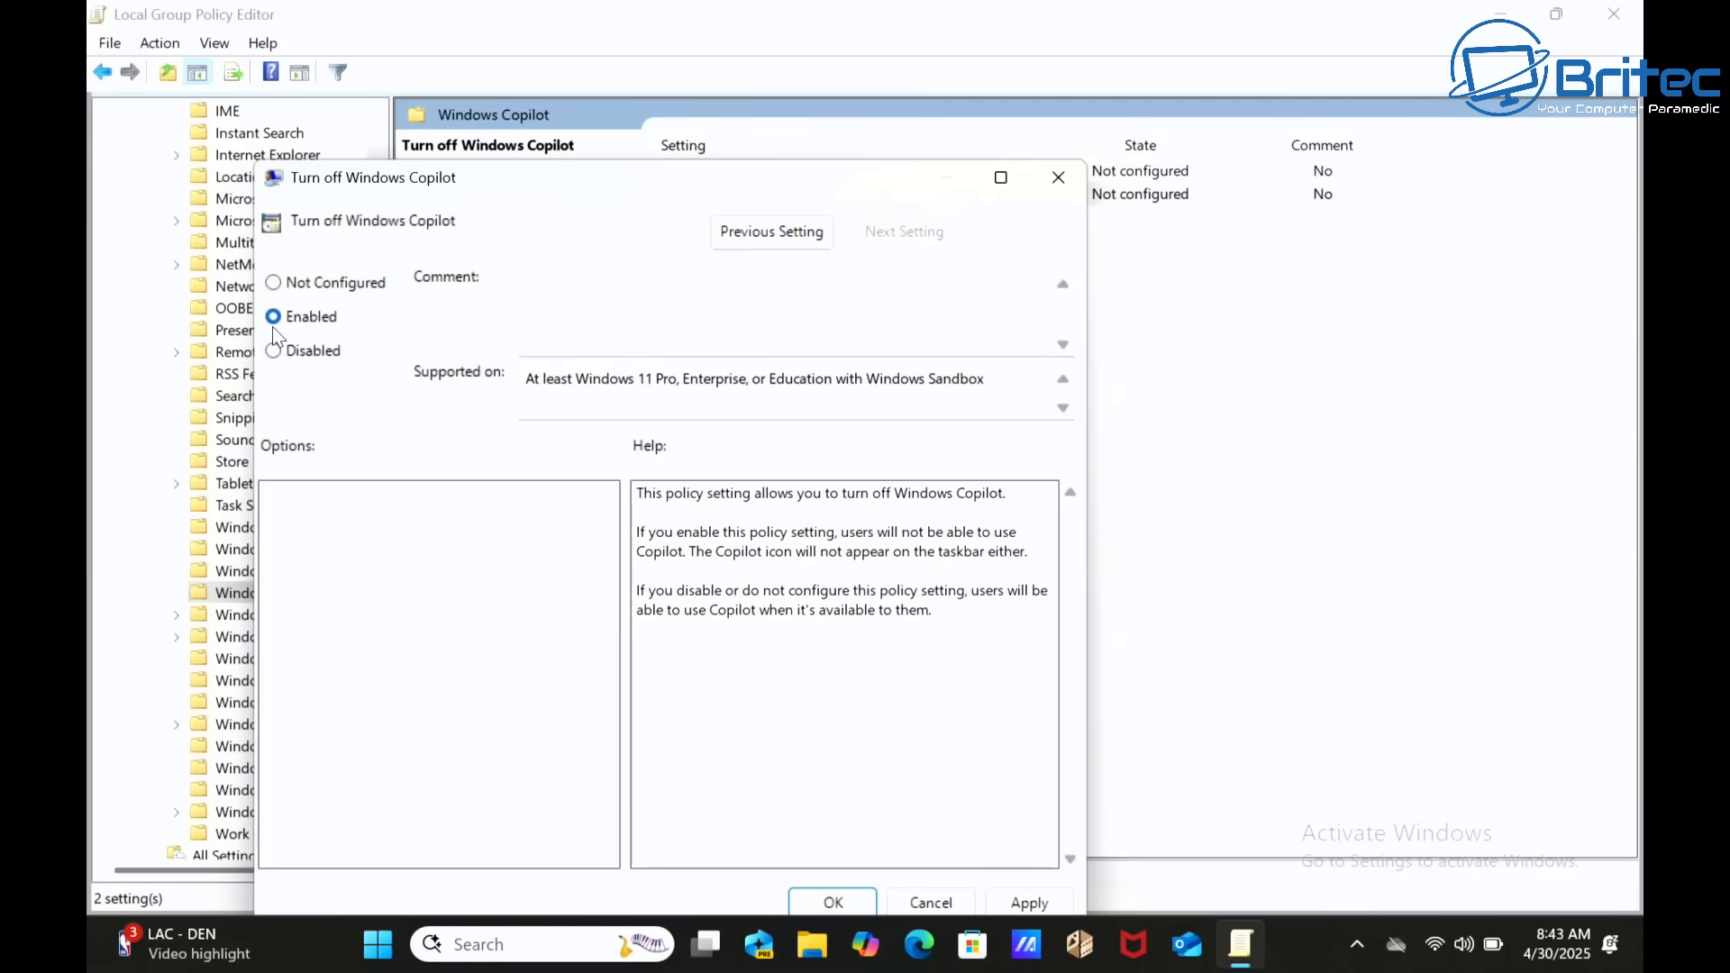
click(834, 902)
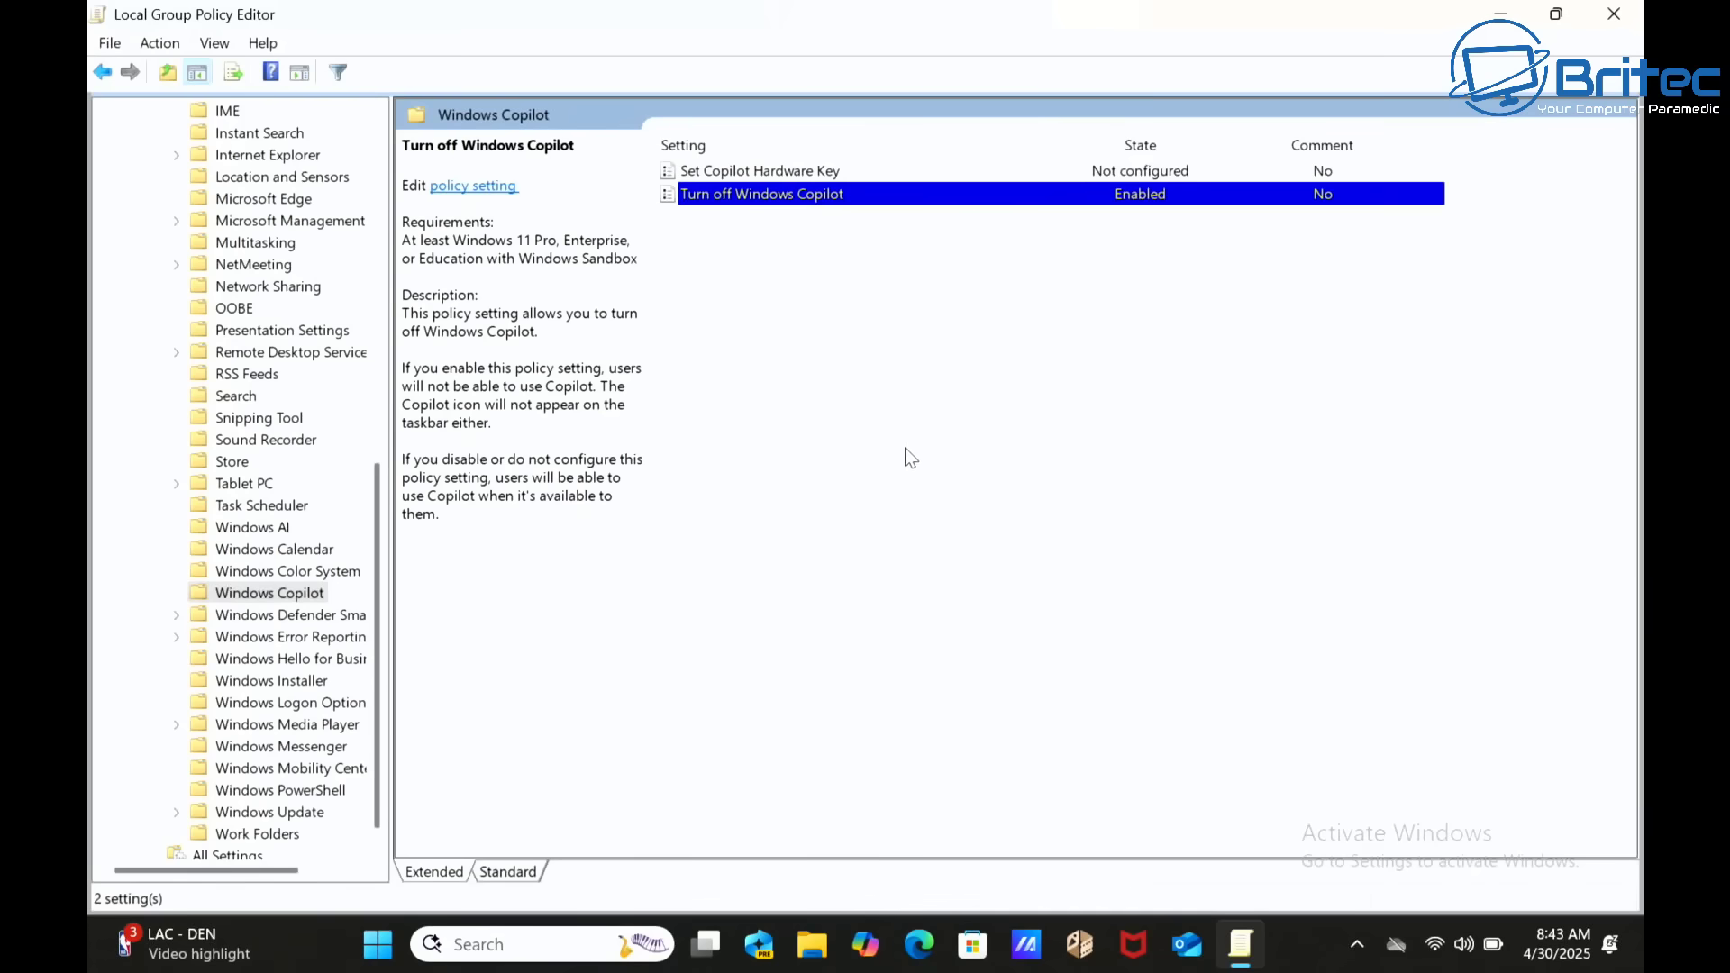
Set 'Set Copilot Hardware Key' to Disabled and close the Group Policy Editor
double_click(770, 173)
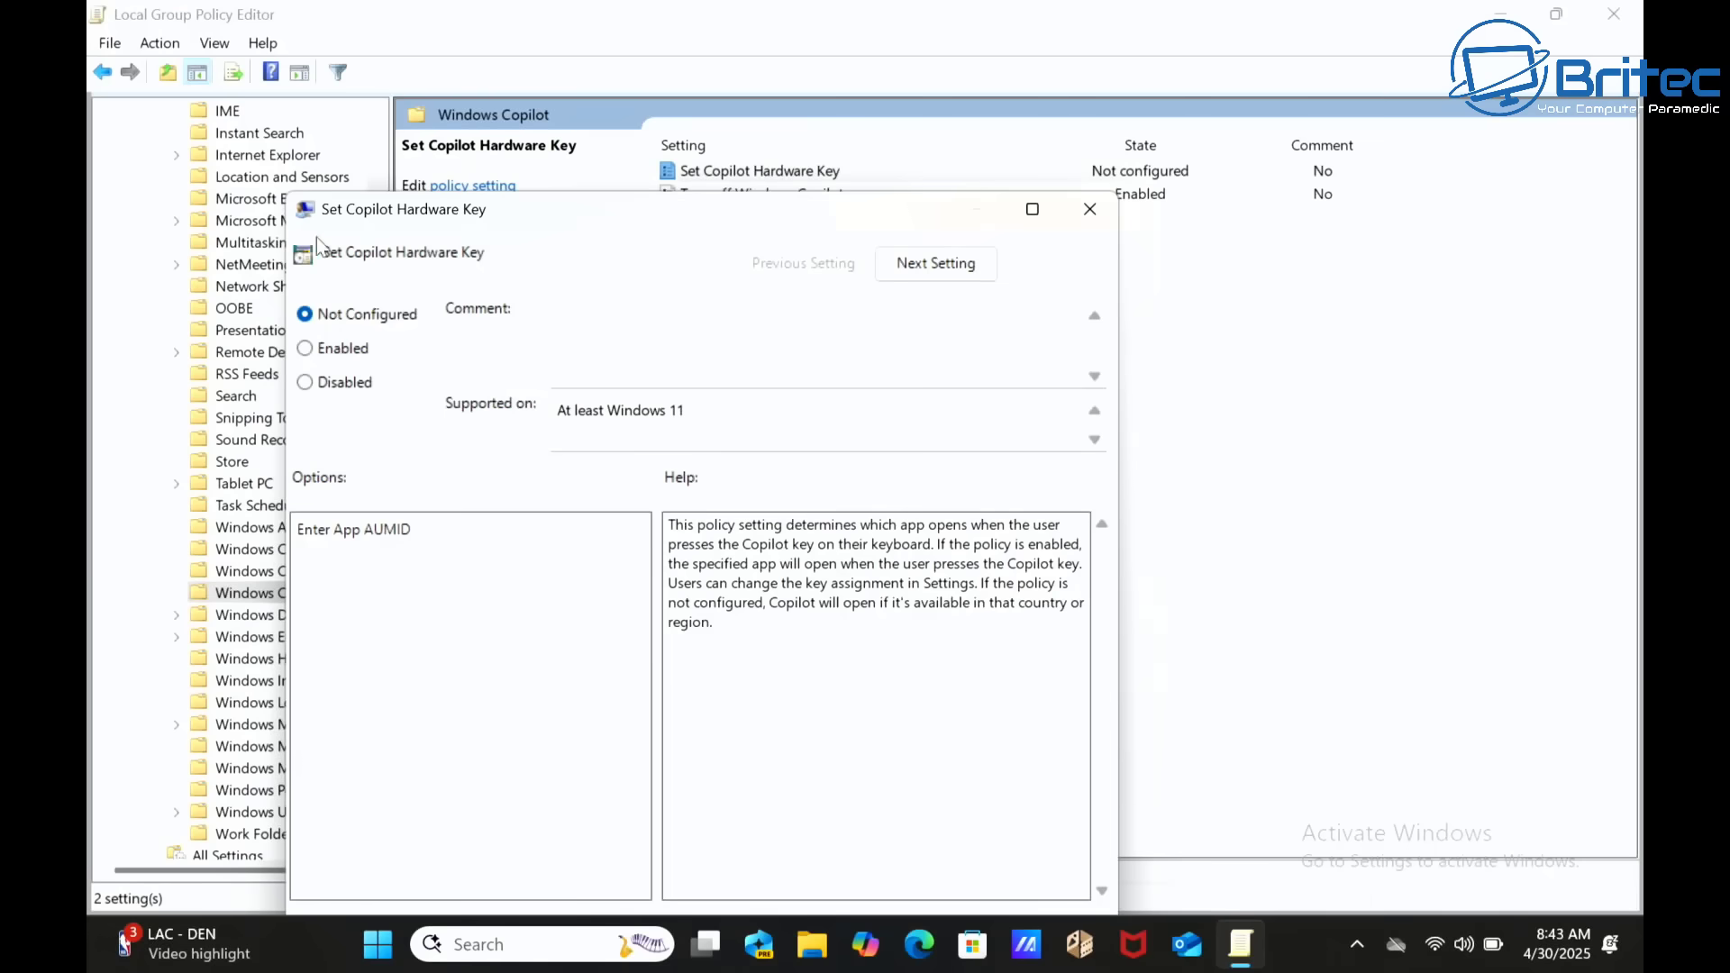
click(309, 383)
drag(787, 213, 791, 115)
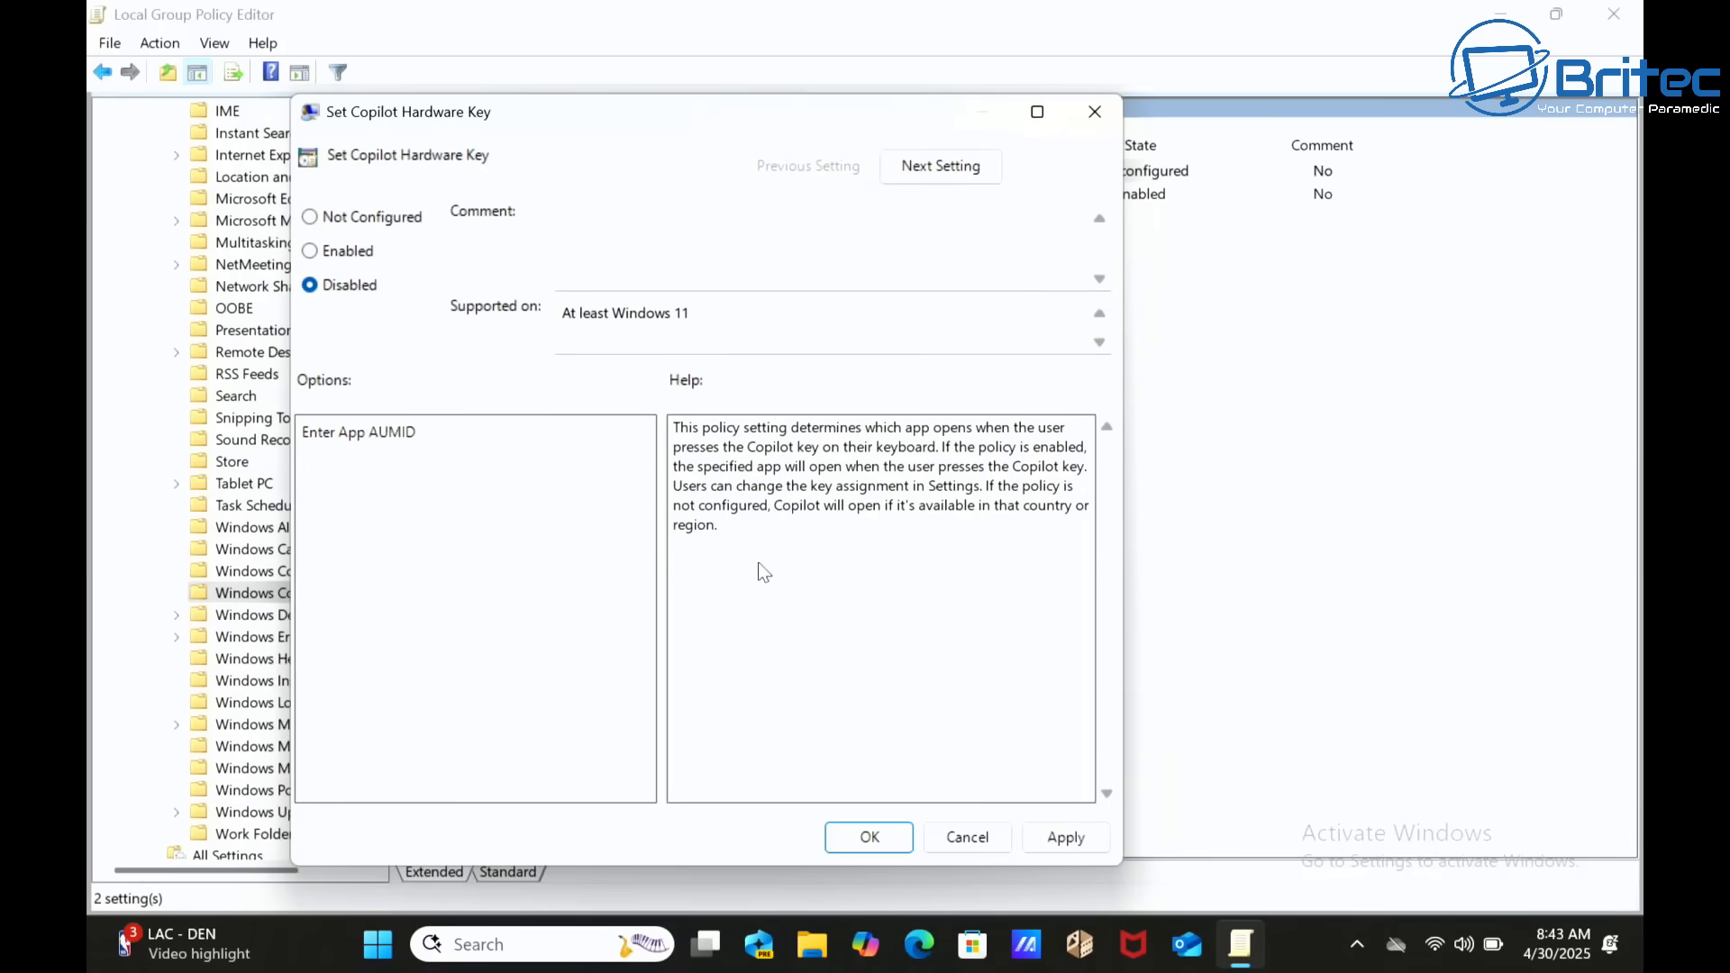
click(904, 841)
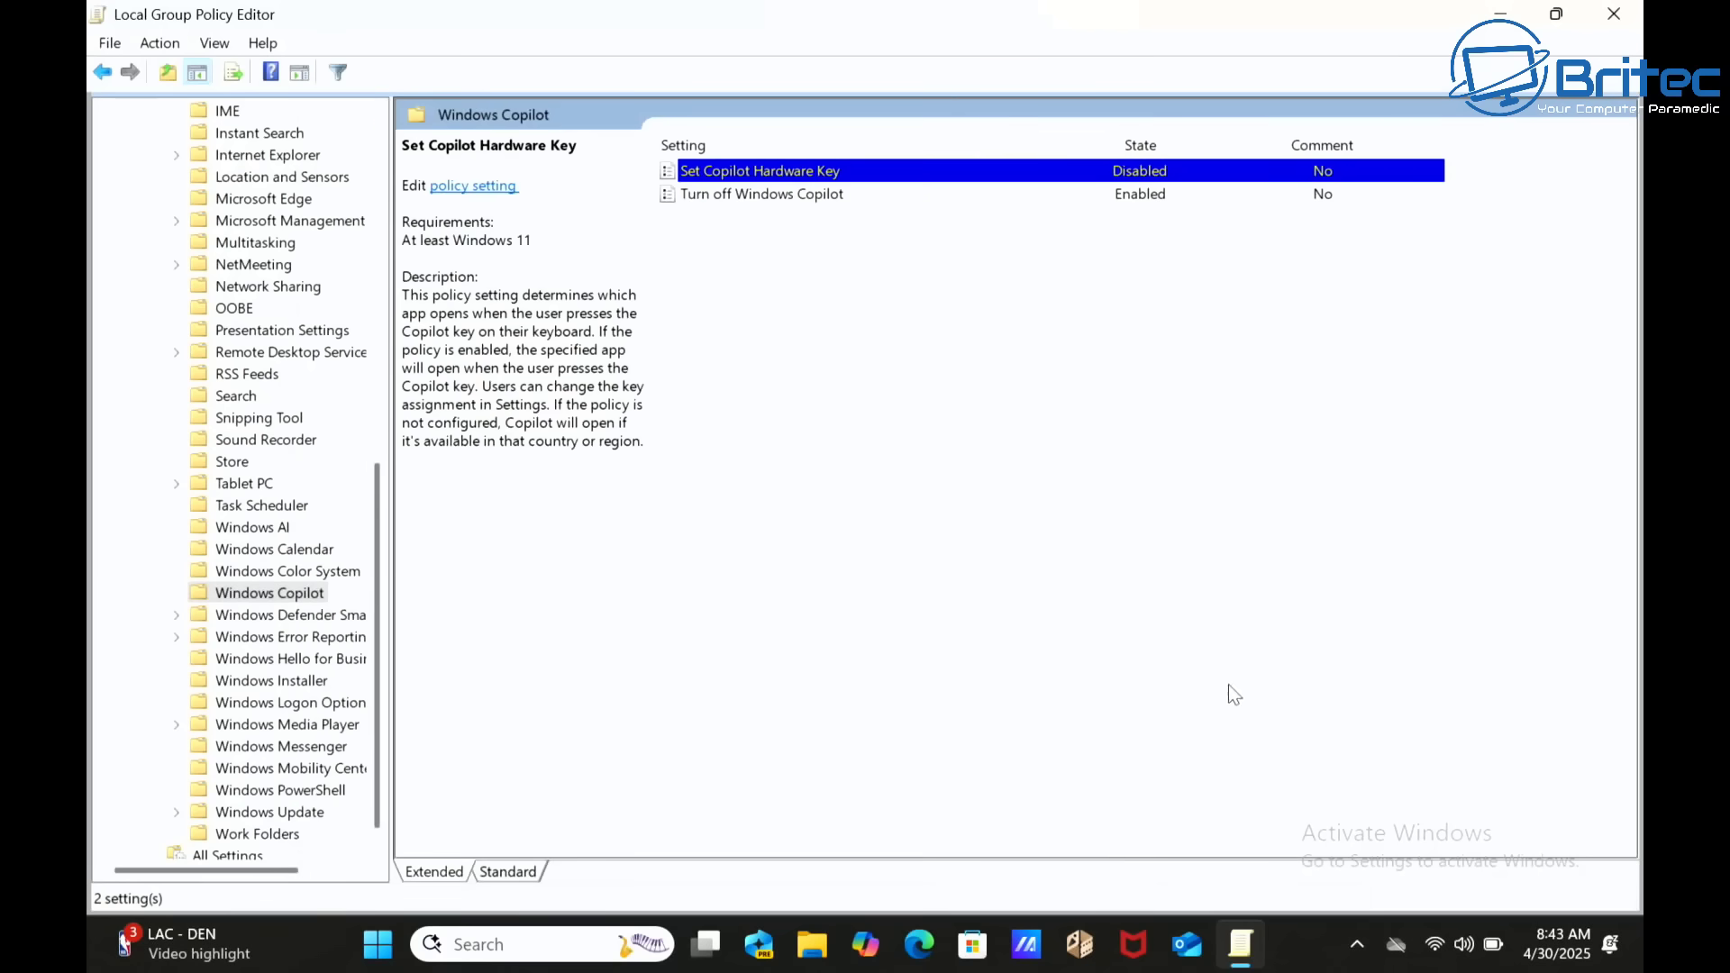
click(1613, 12)
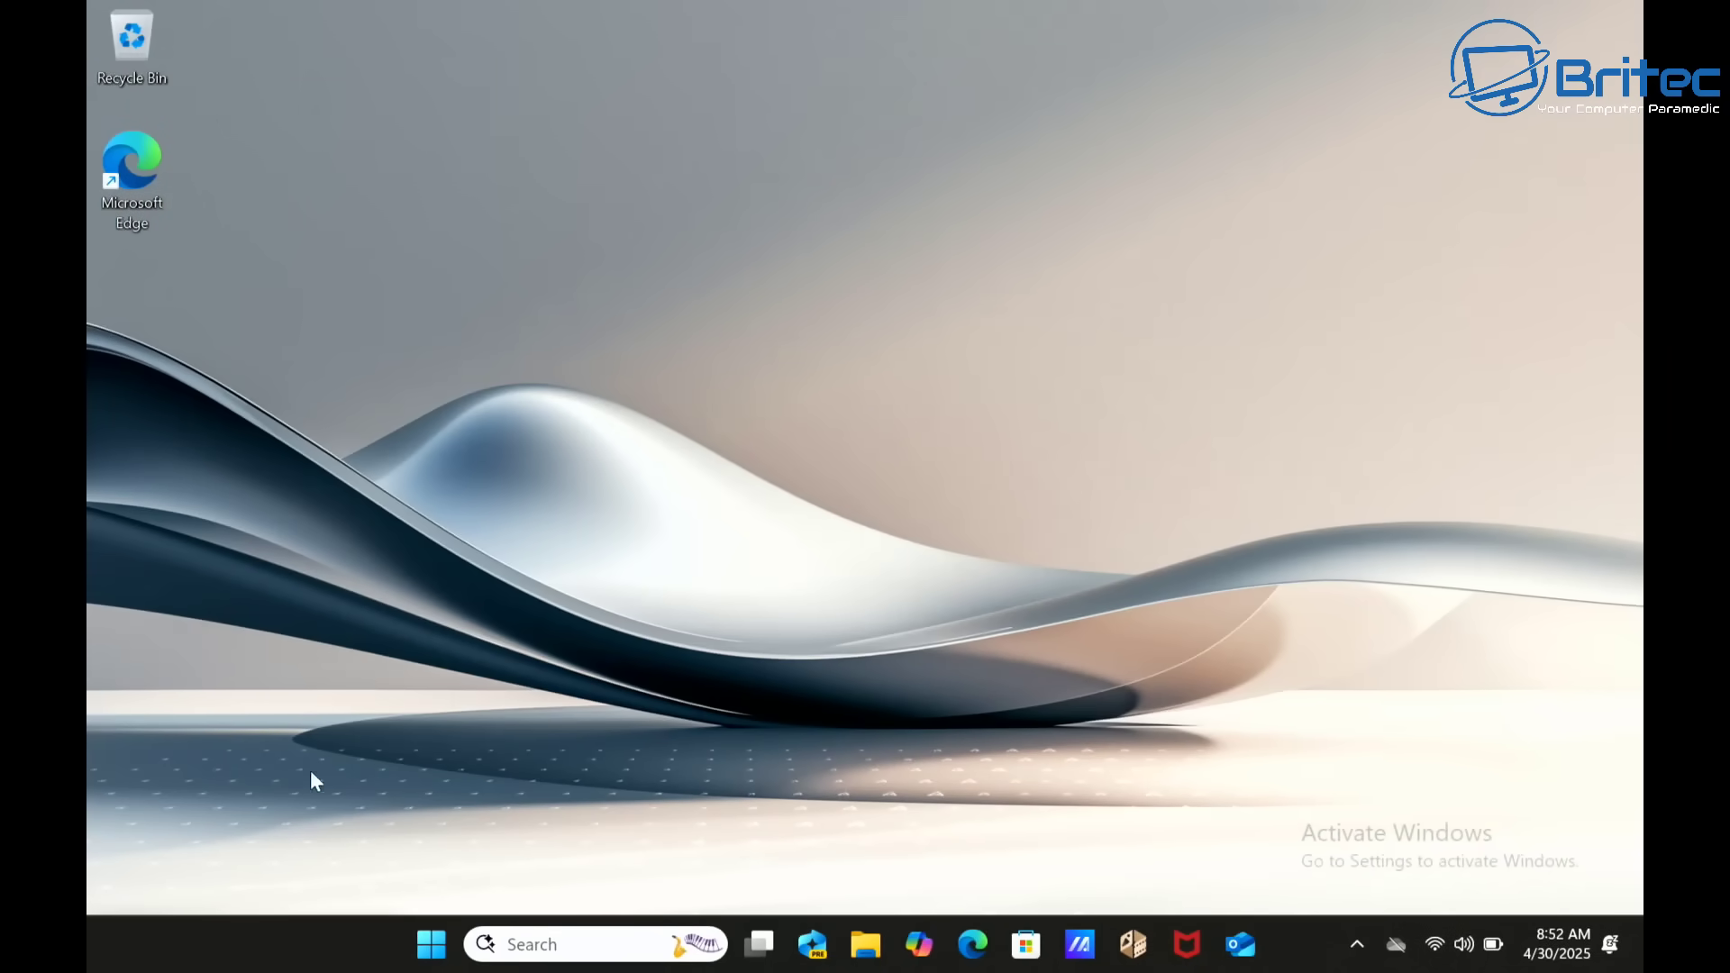
Search the Start menu for 'turn' and launch 'Turn Windows features on or off'
click(426, 959)
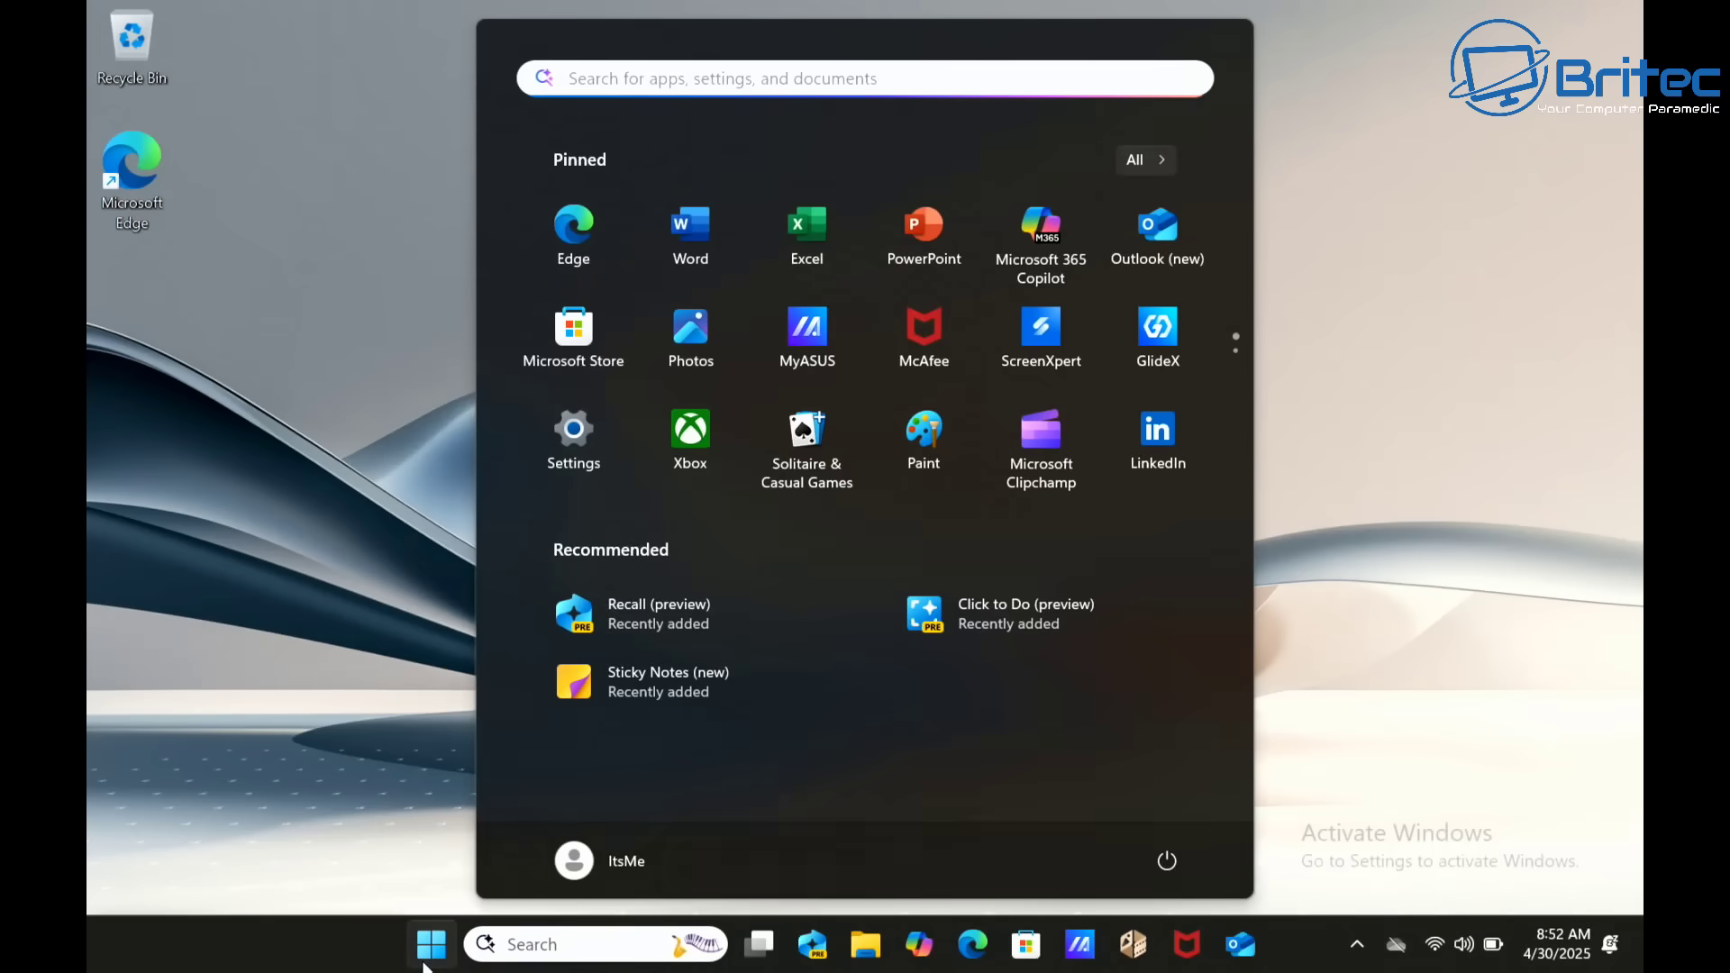
text(turn)
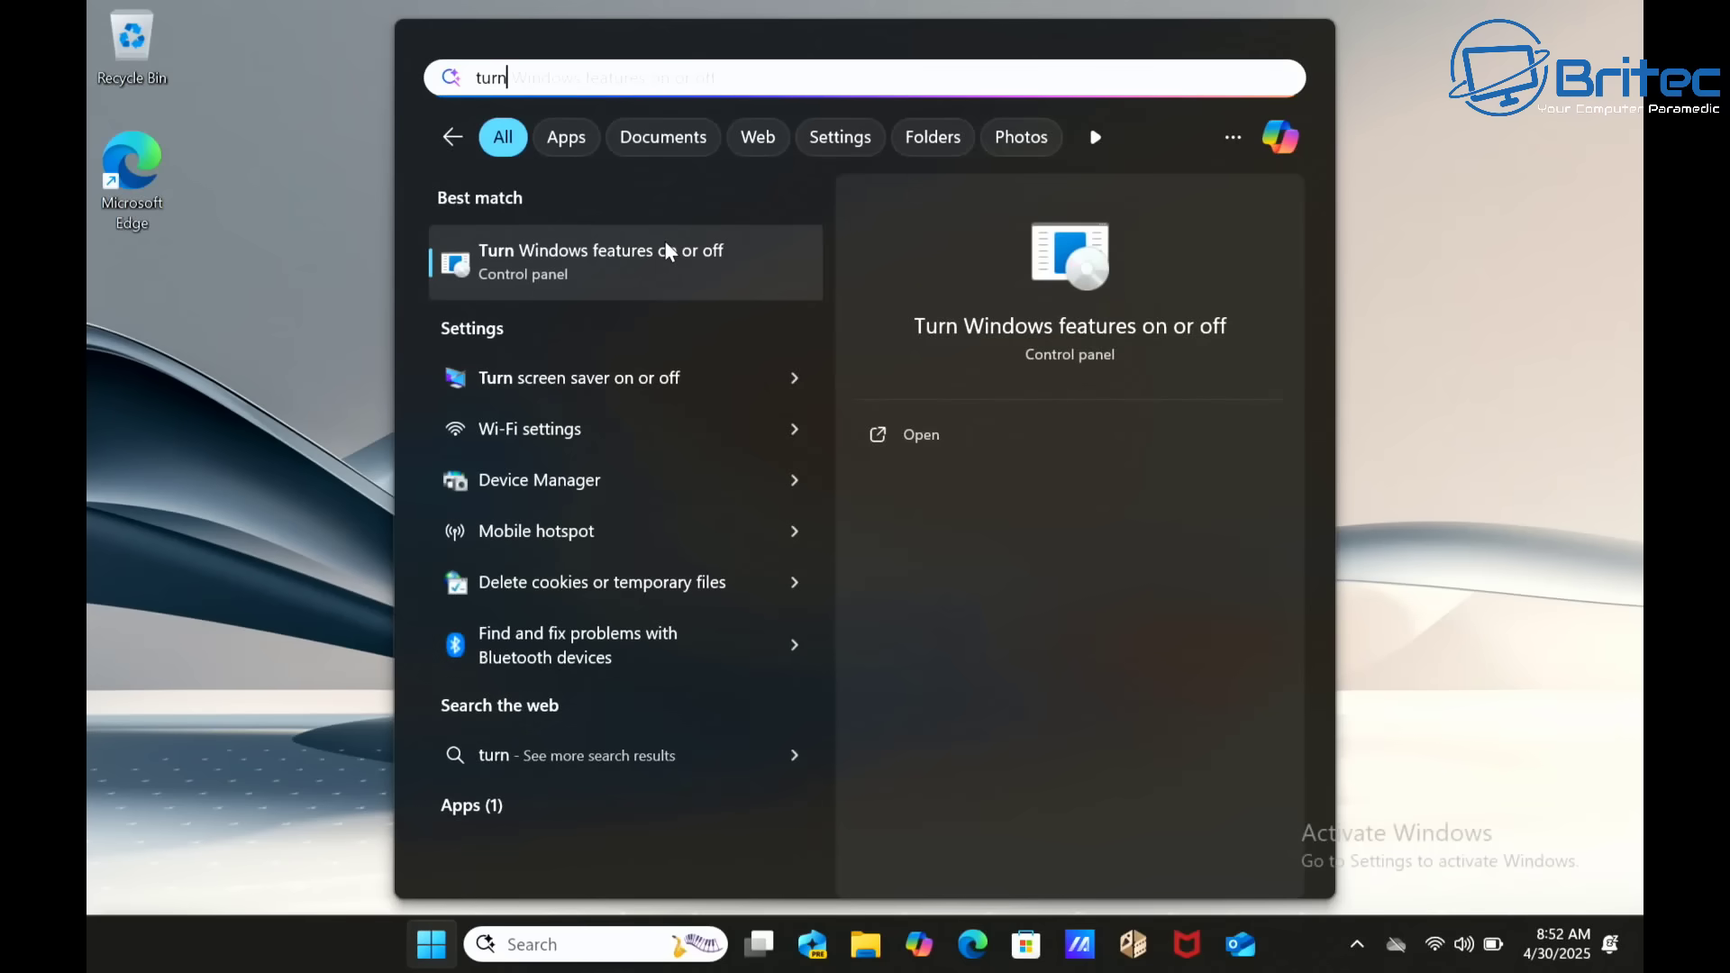
click(667, 251)
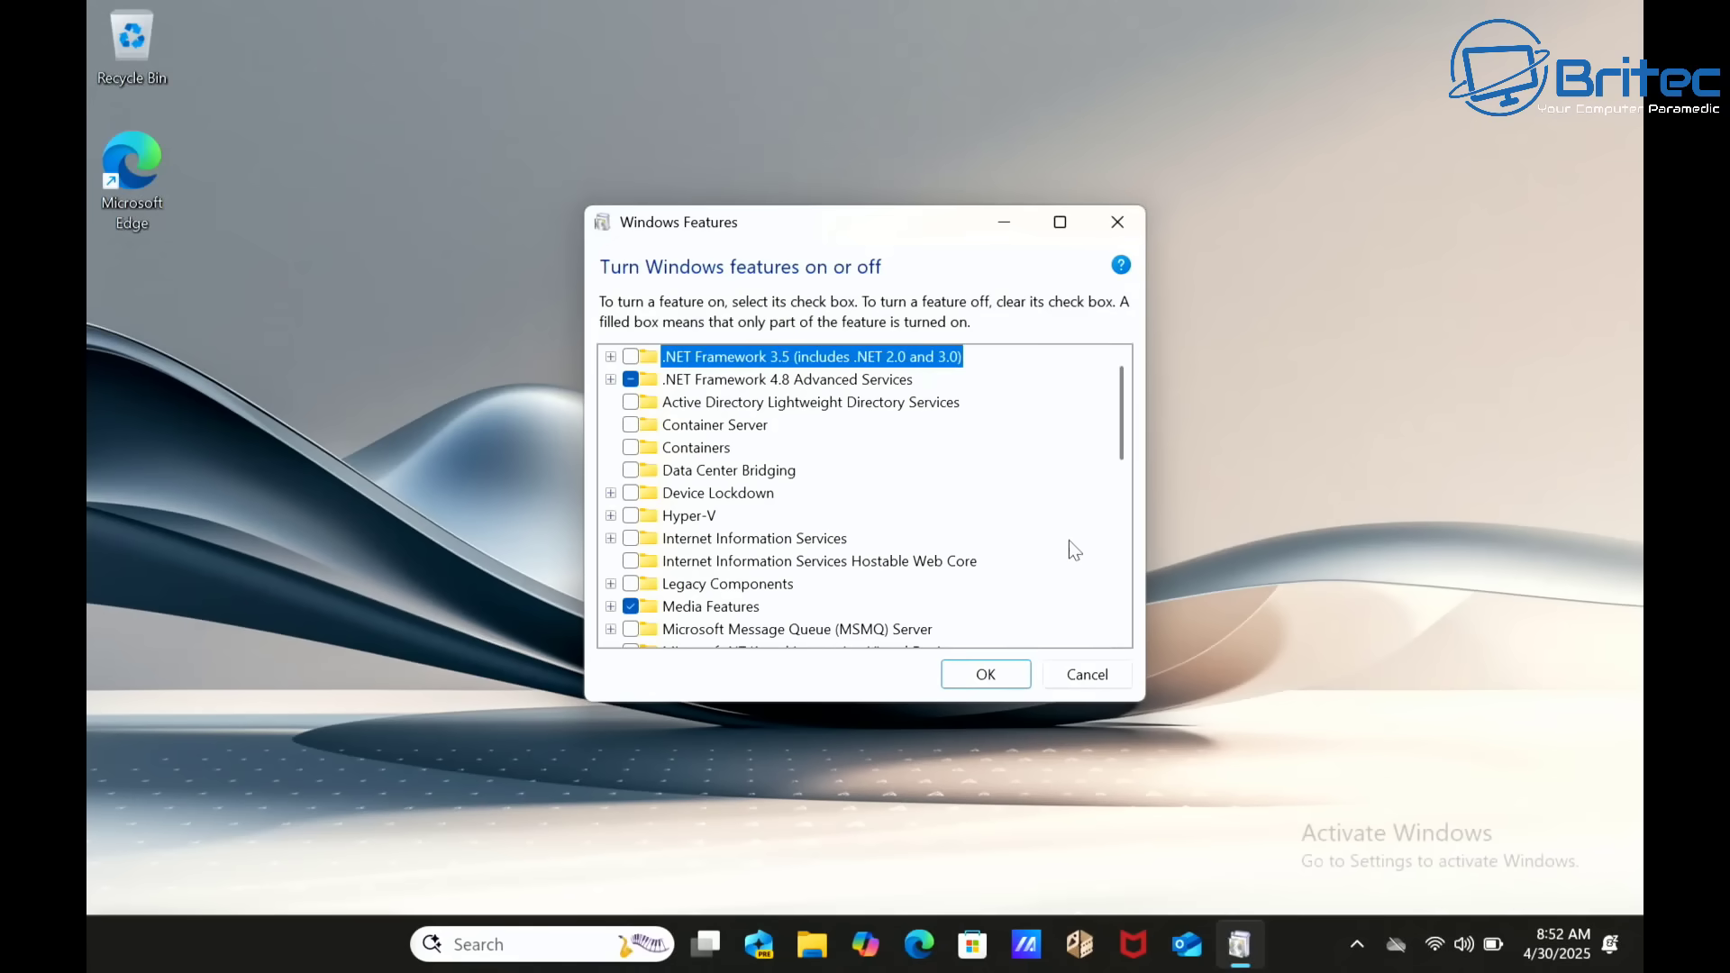
Uncheck Recall in Windows Features, apply the change, and restart the PC now
scroll(1118, 618, down, 10)
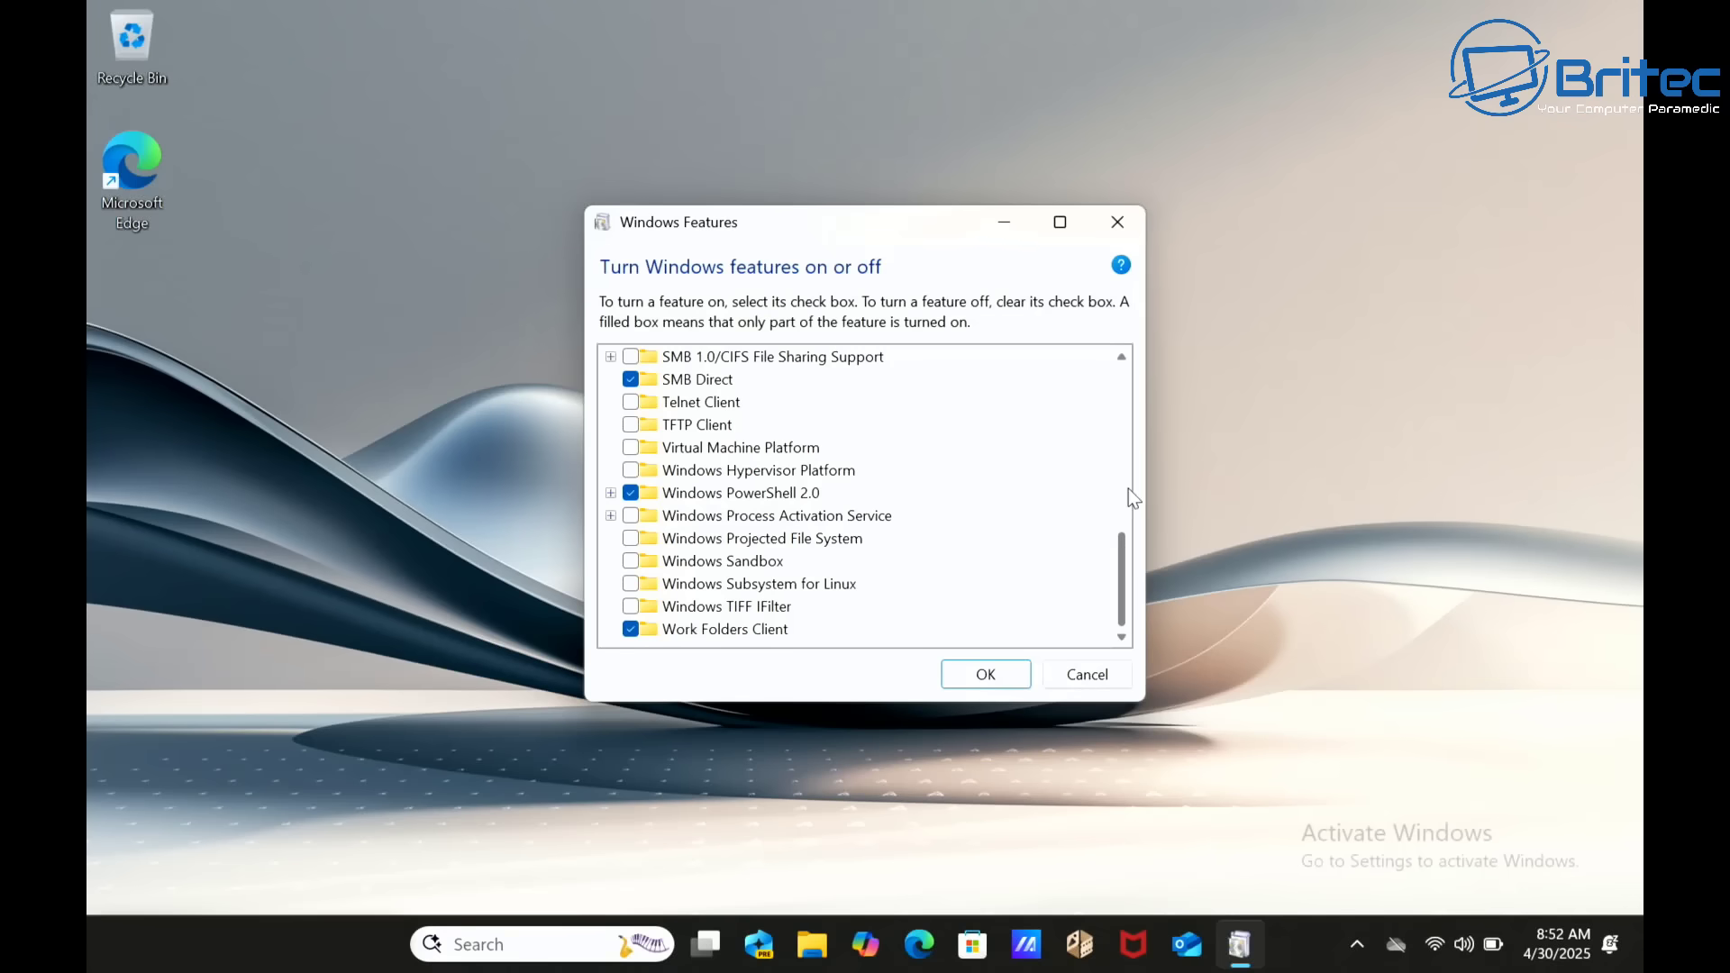
scroll(1122, 354, up, 5)
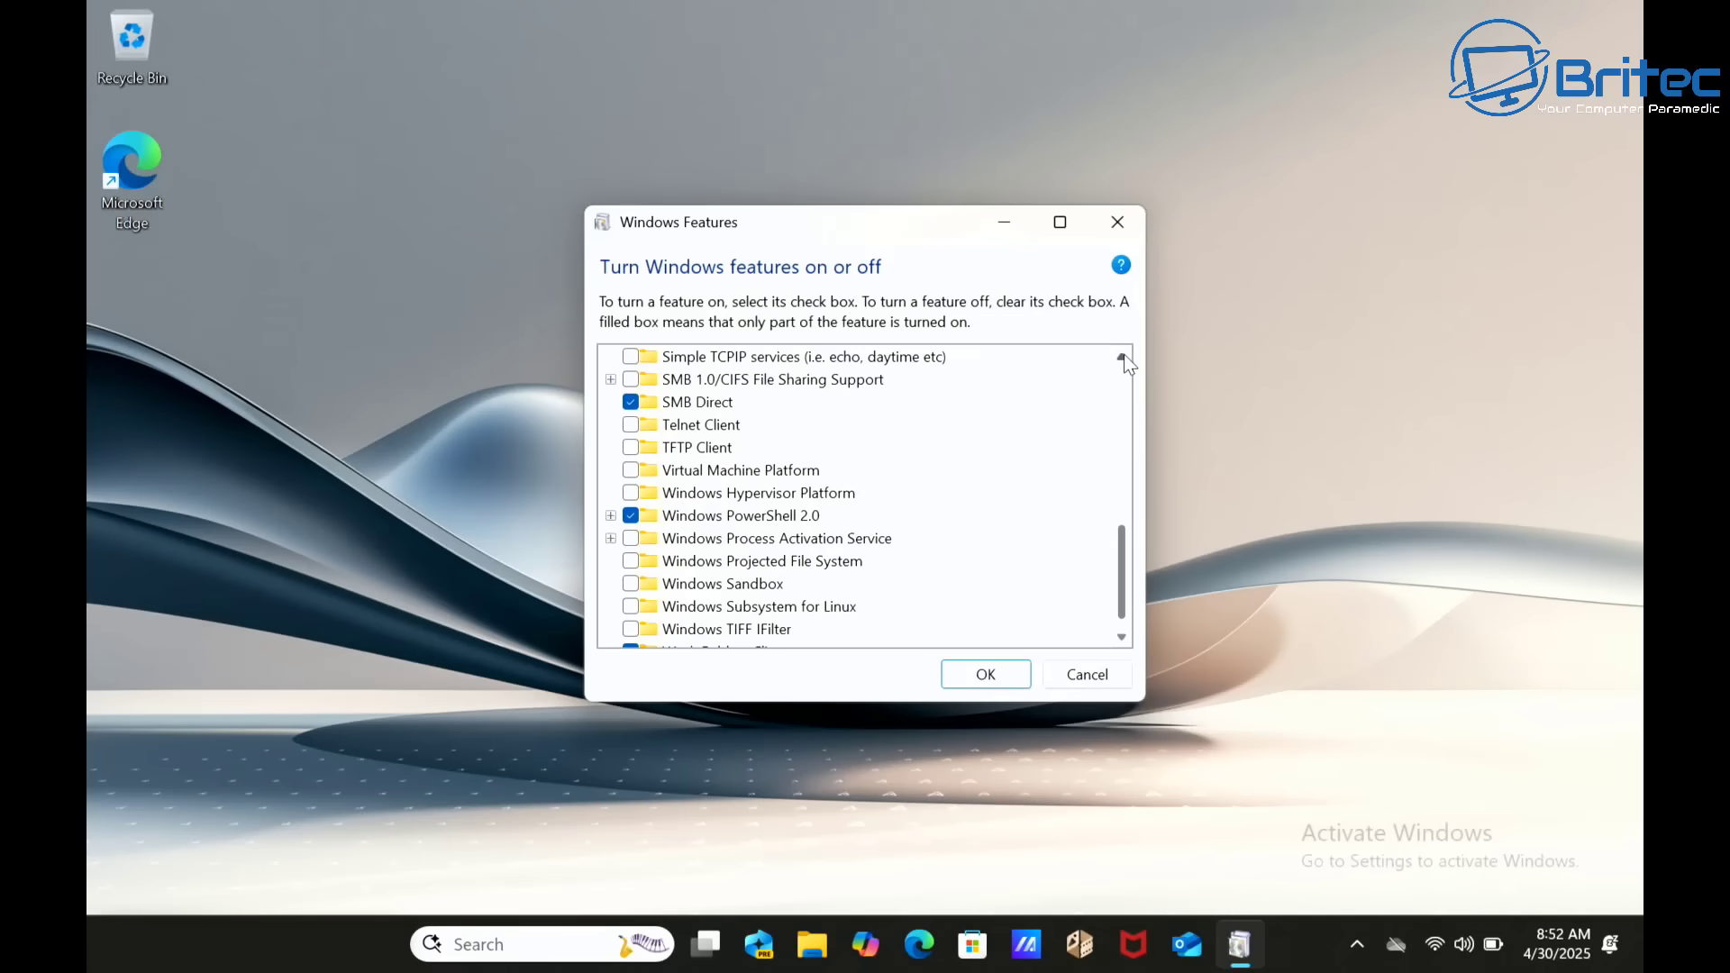
scroll(1122, 354, up, 2)
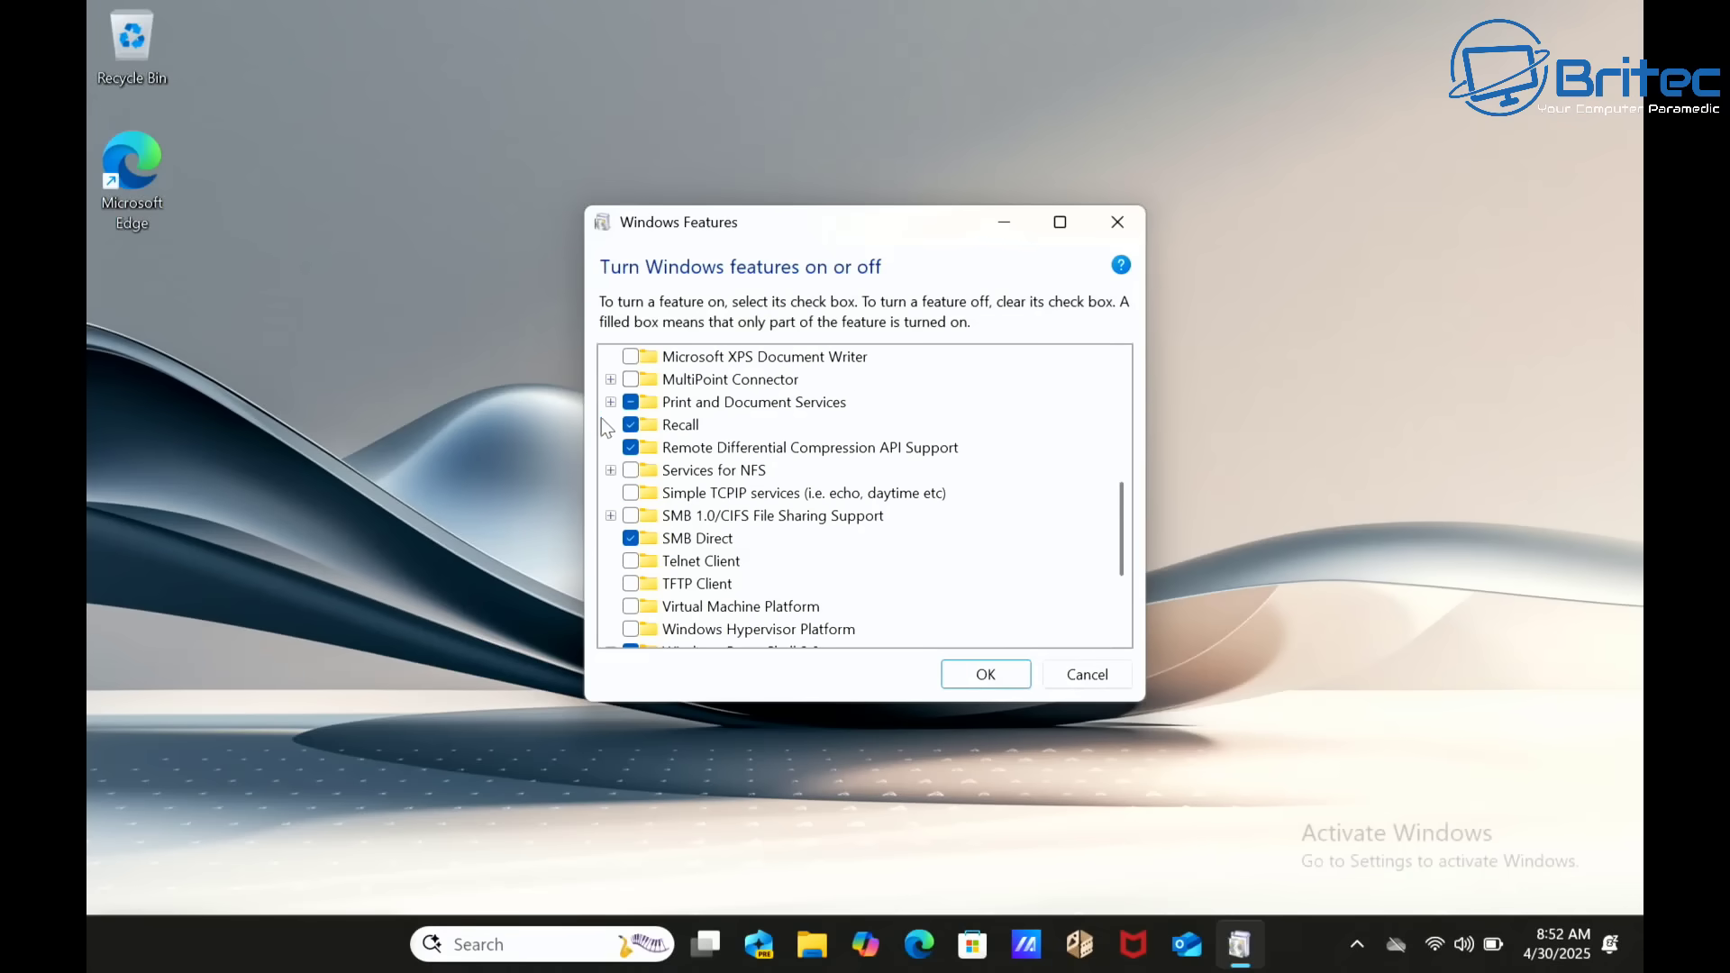
click(631, 425)
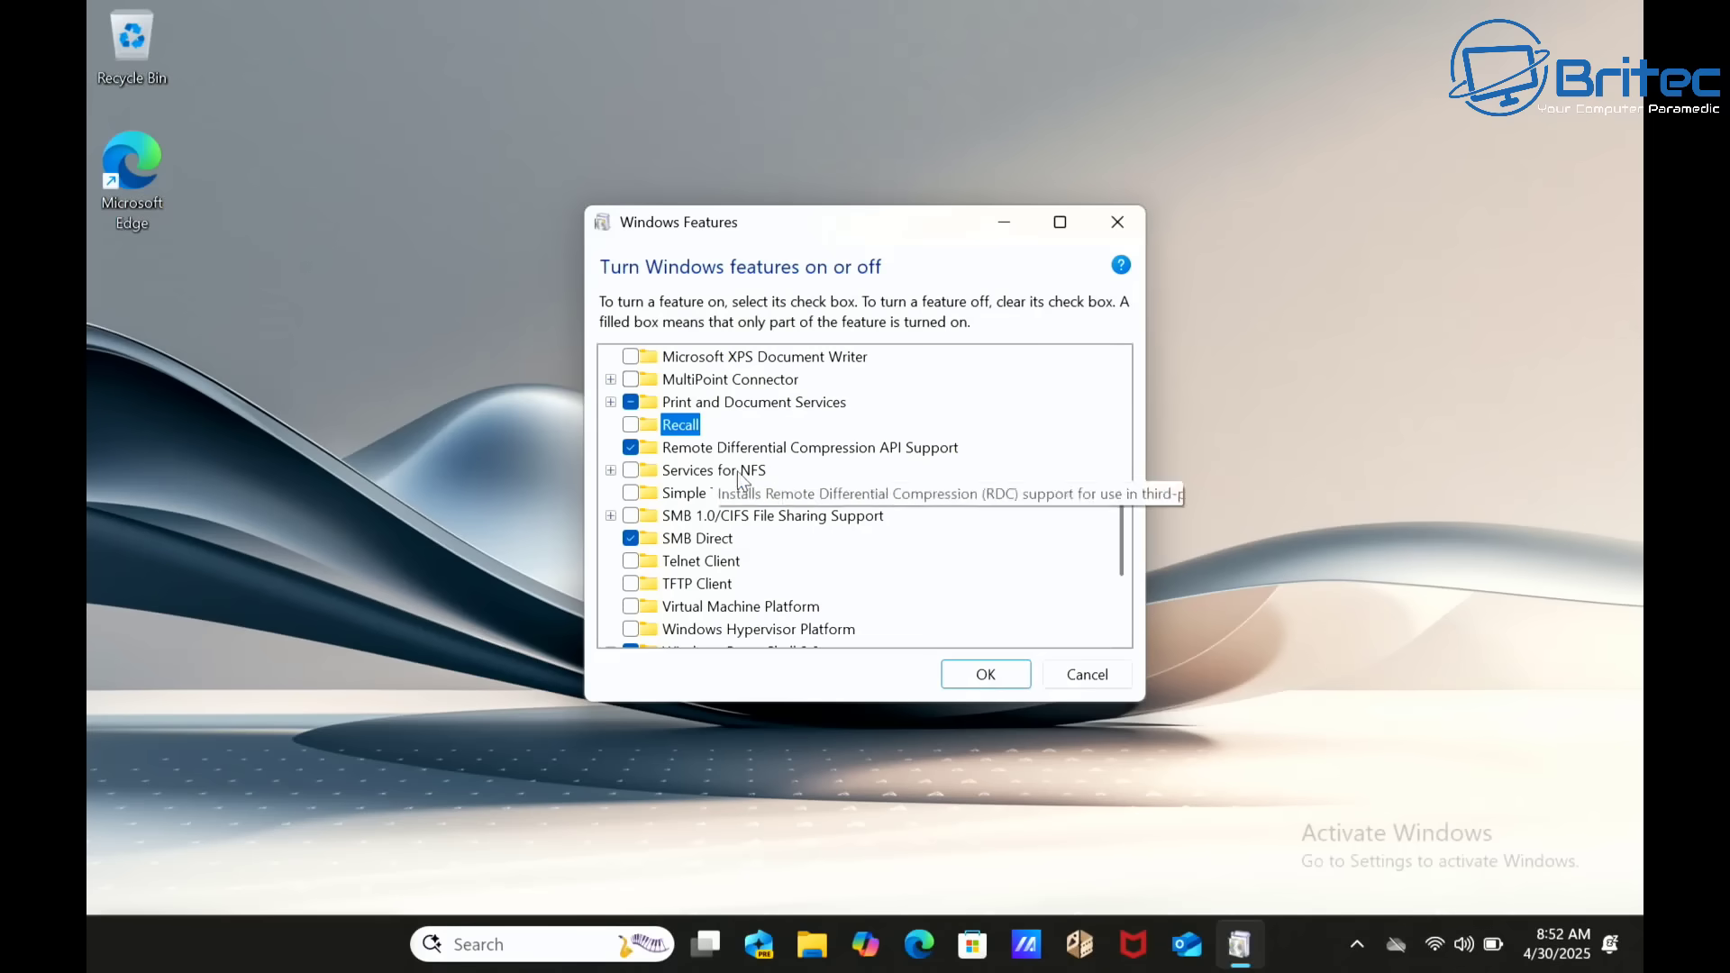
click(991, 672)
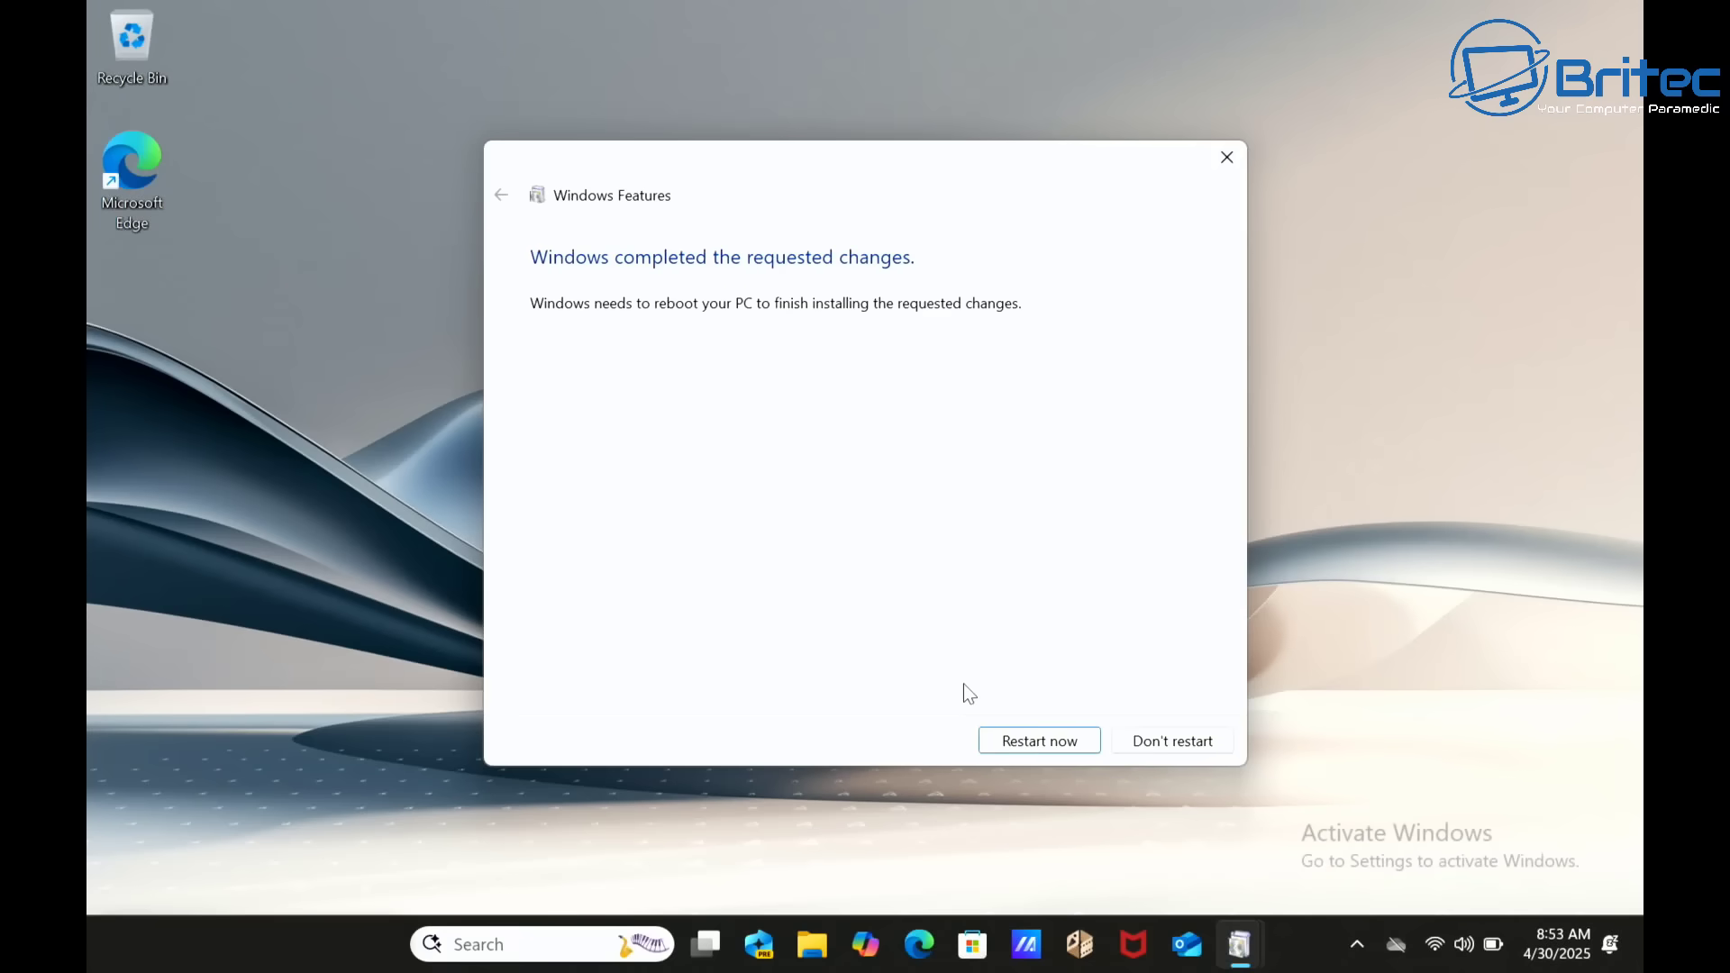
click(1087, 737)
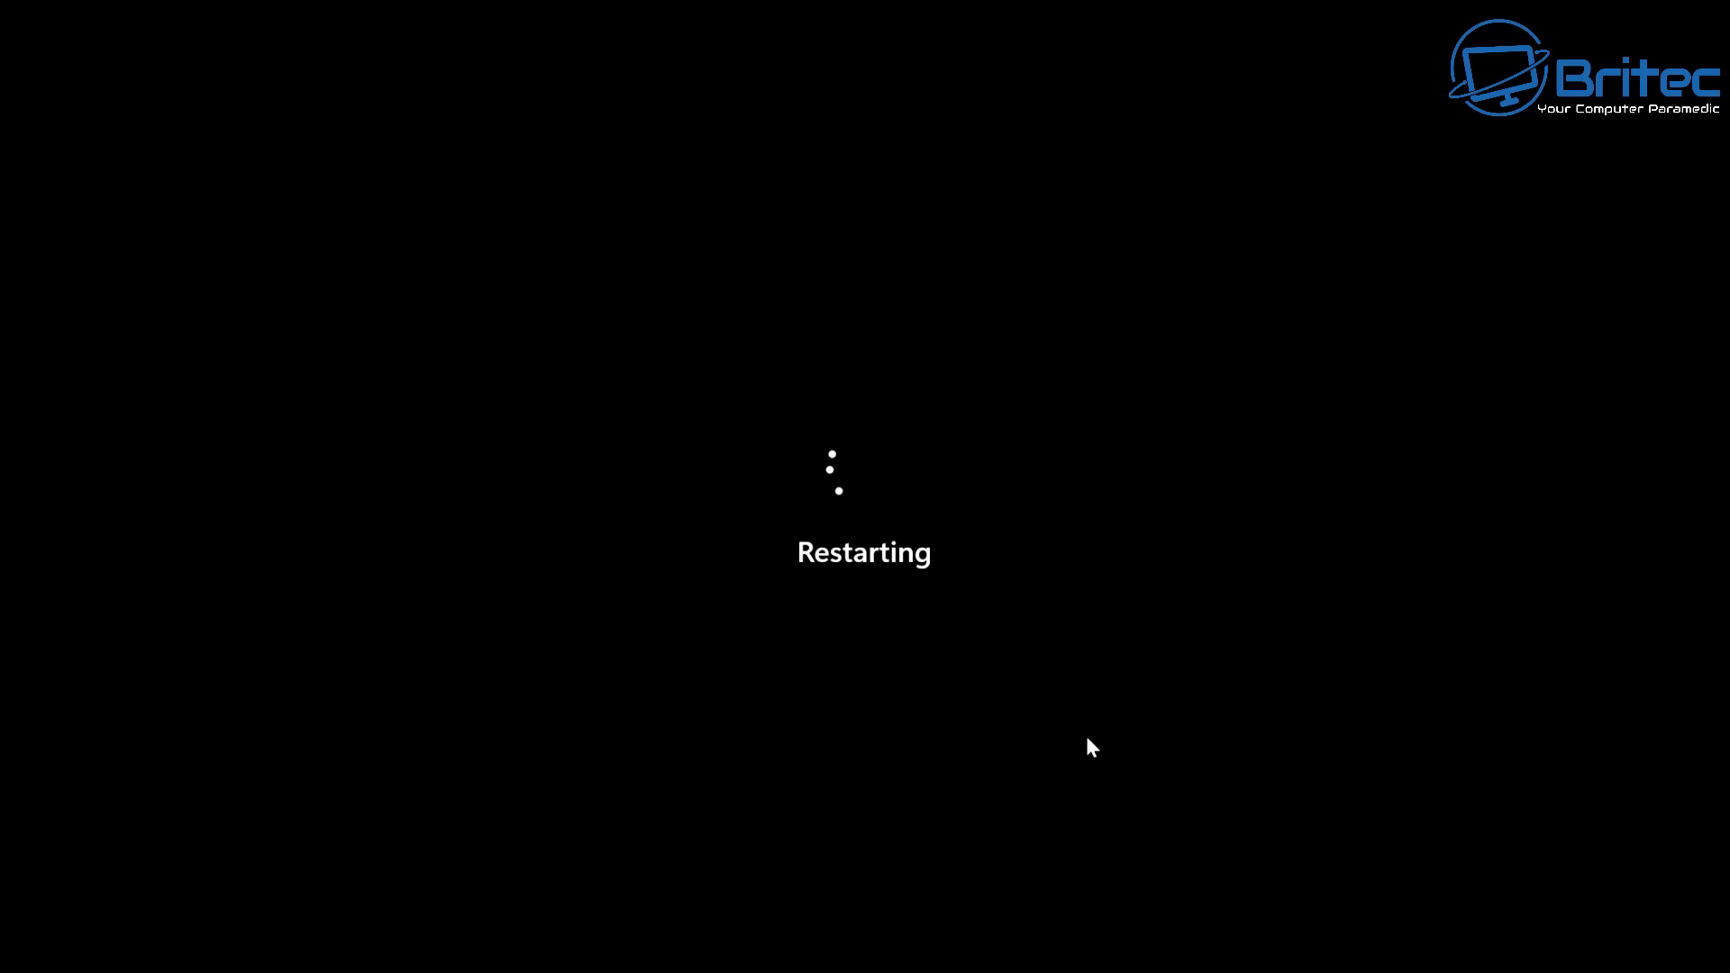
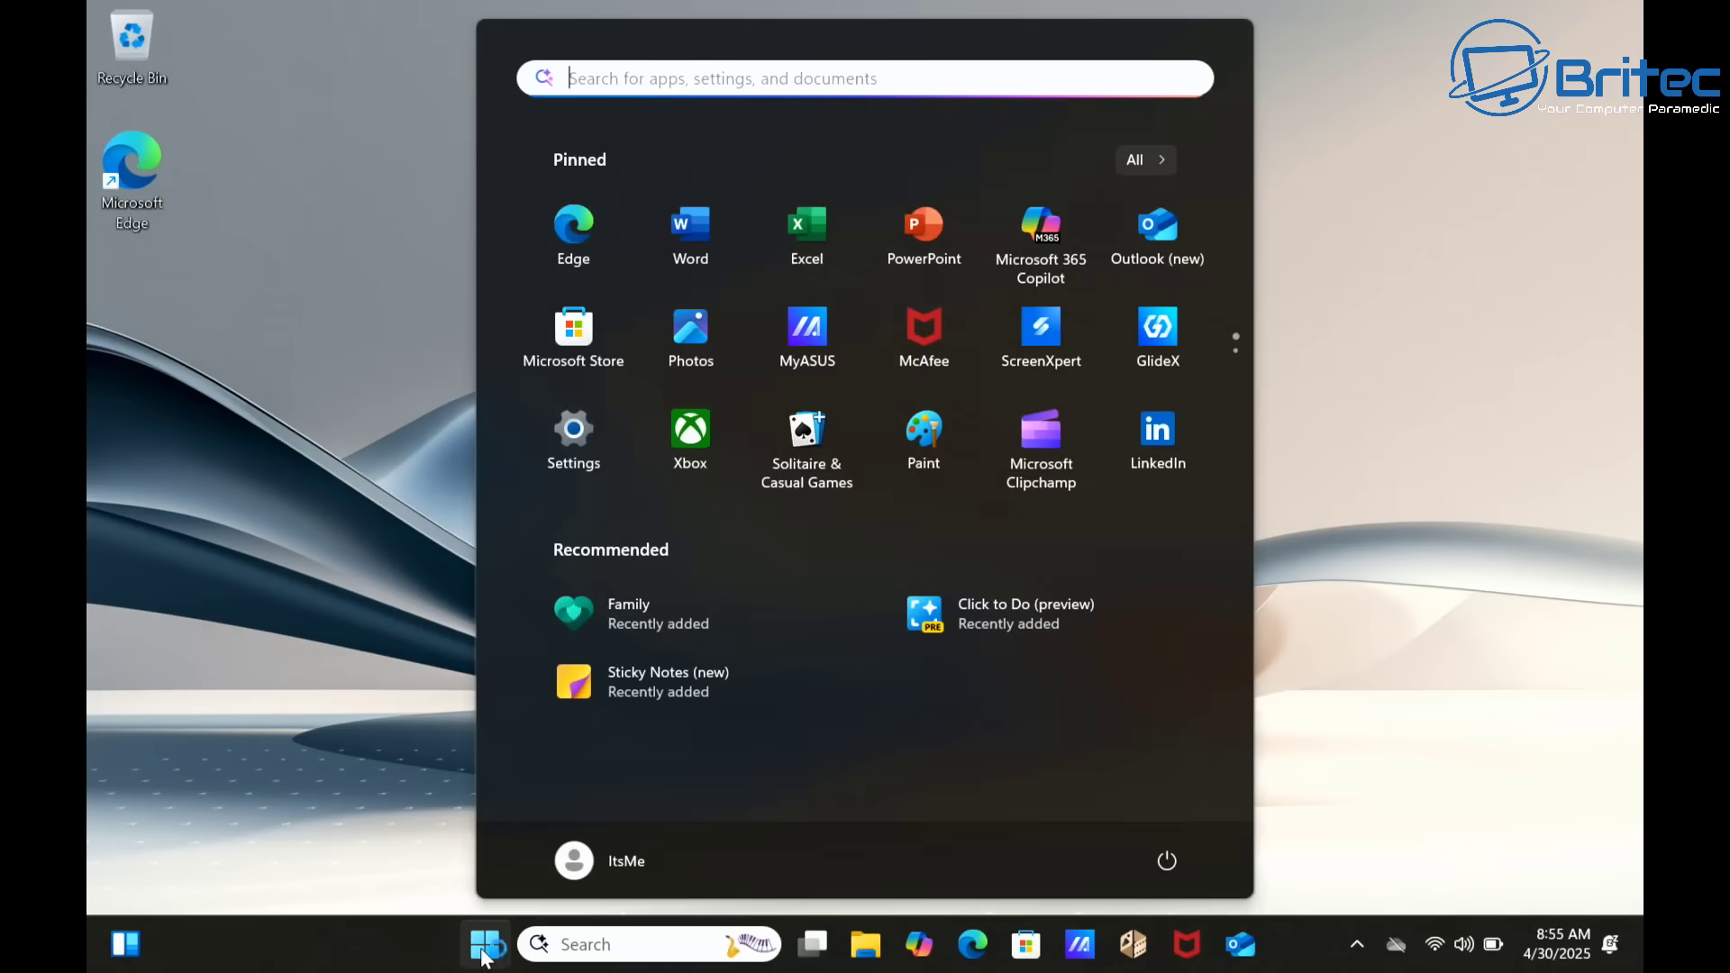
Confirm the Click to Do (preview) setting under Privacy & security is off, then return to the list
click(565, 420)
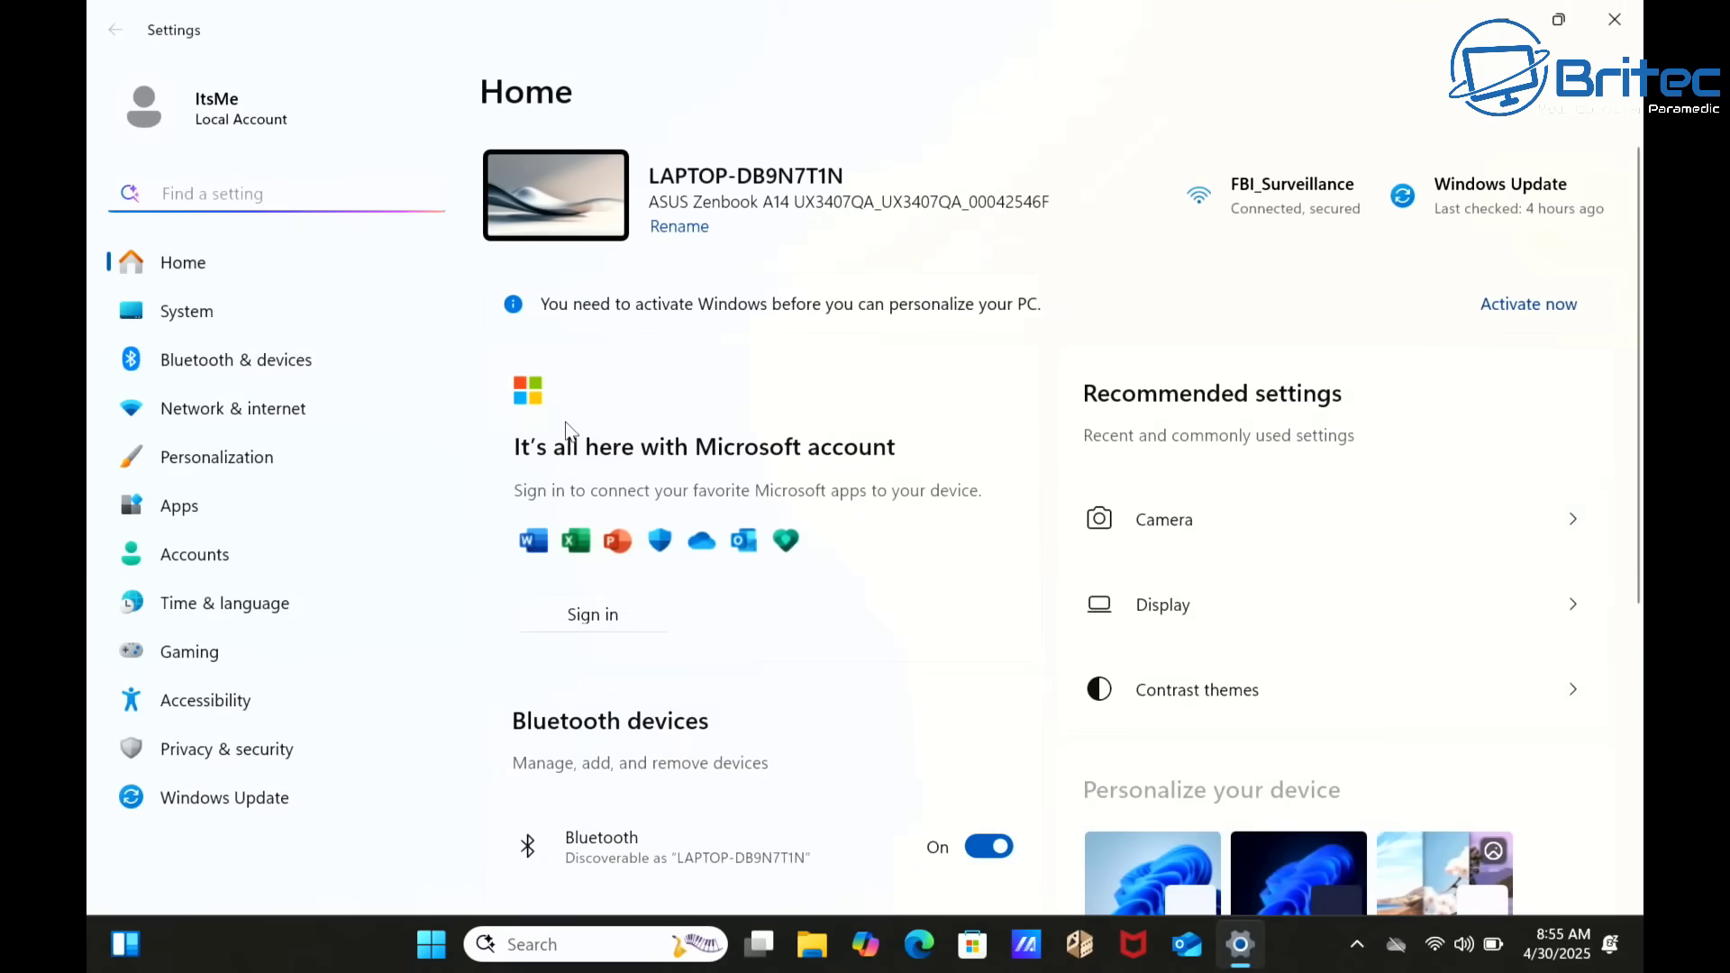
click(283, 762)
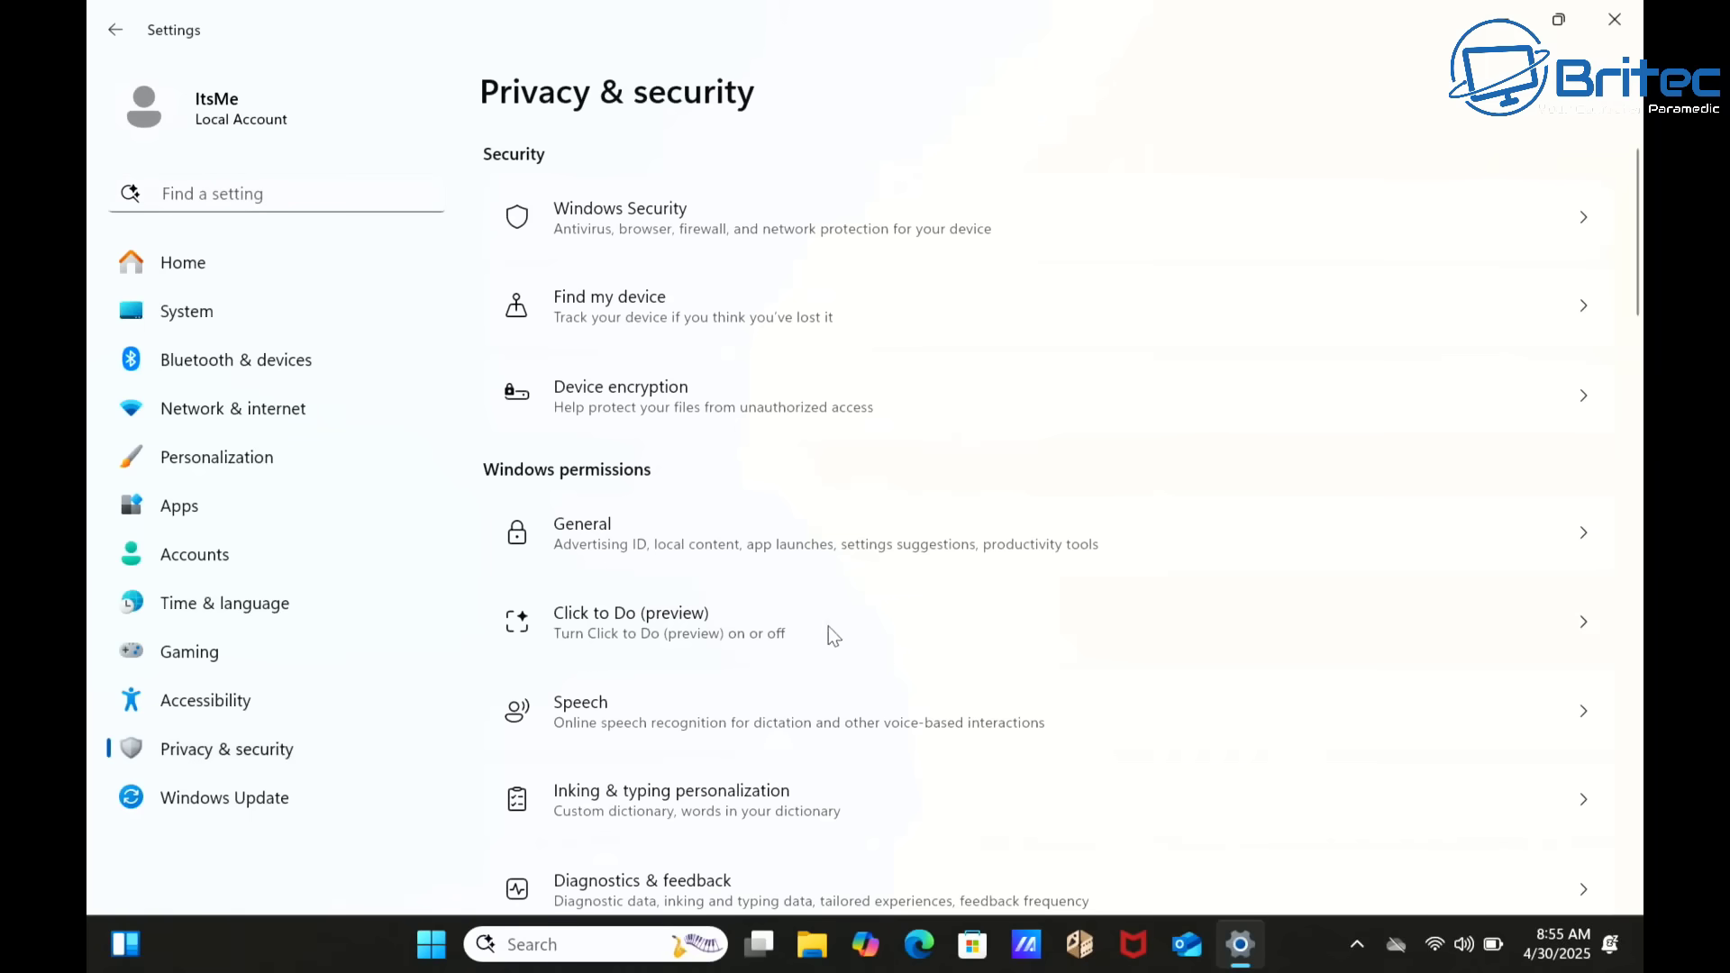
click(906, 634)
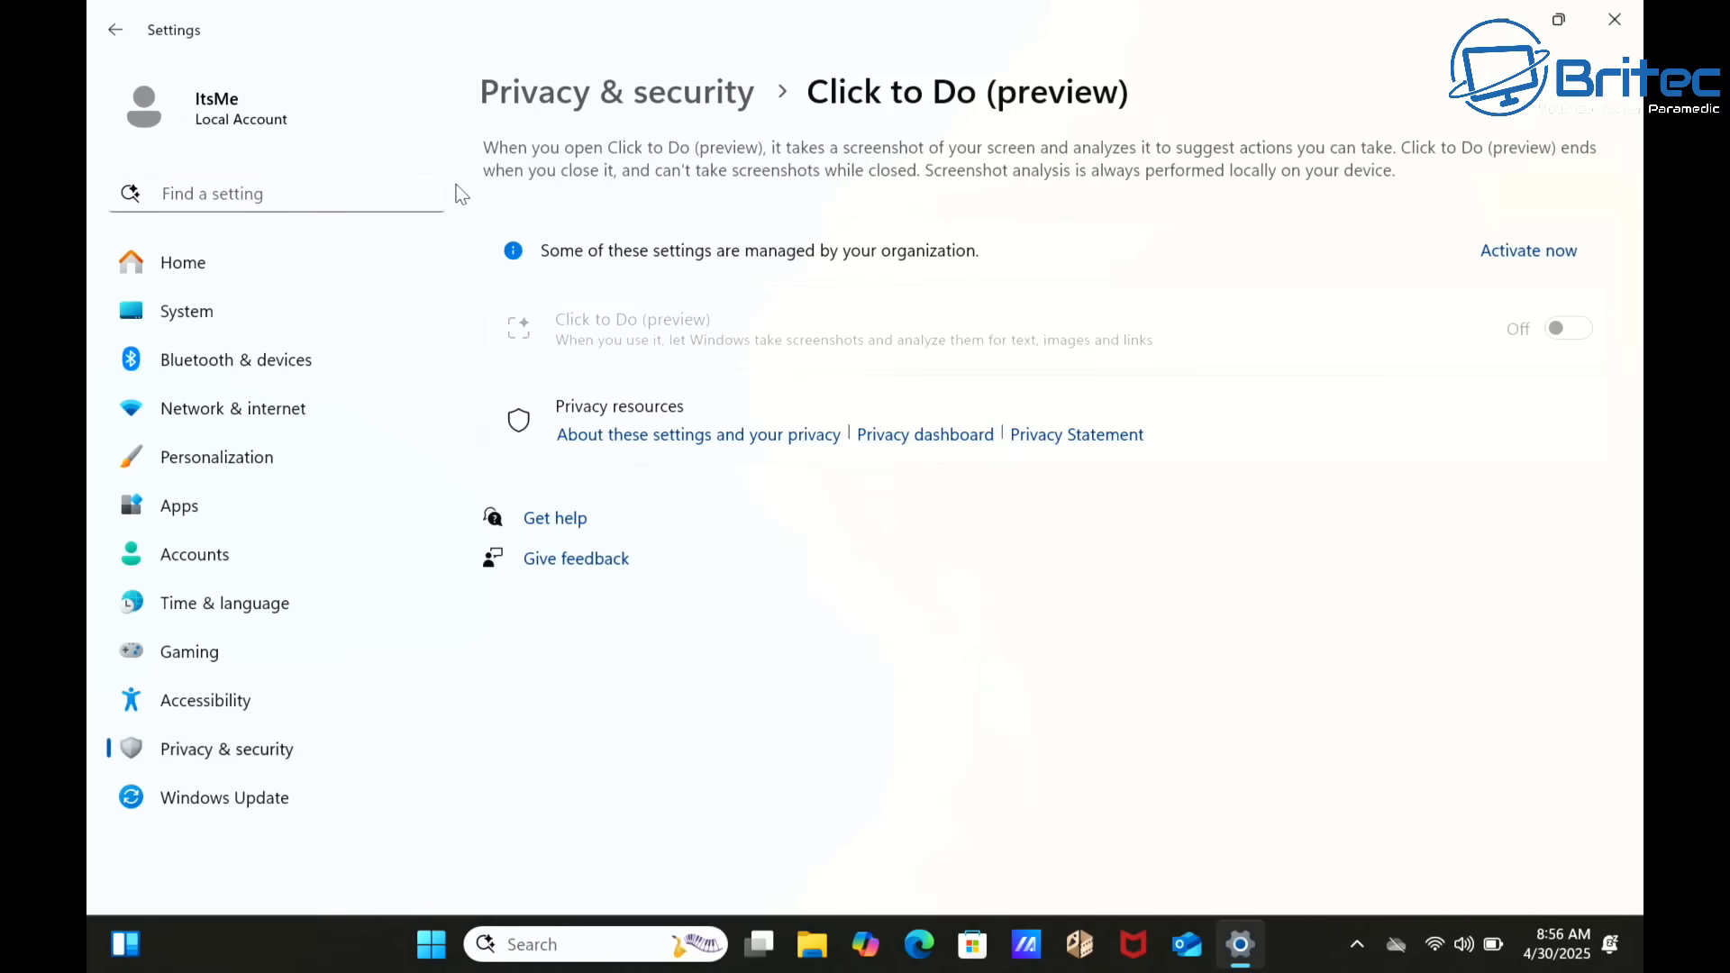
click(104, 20)
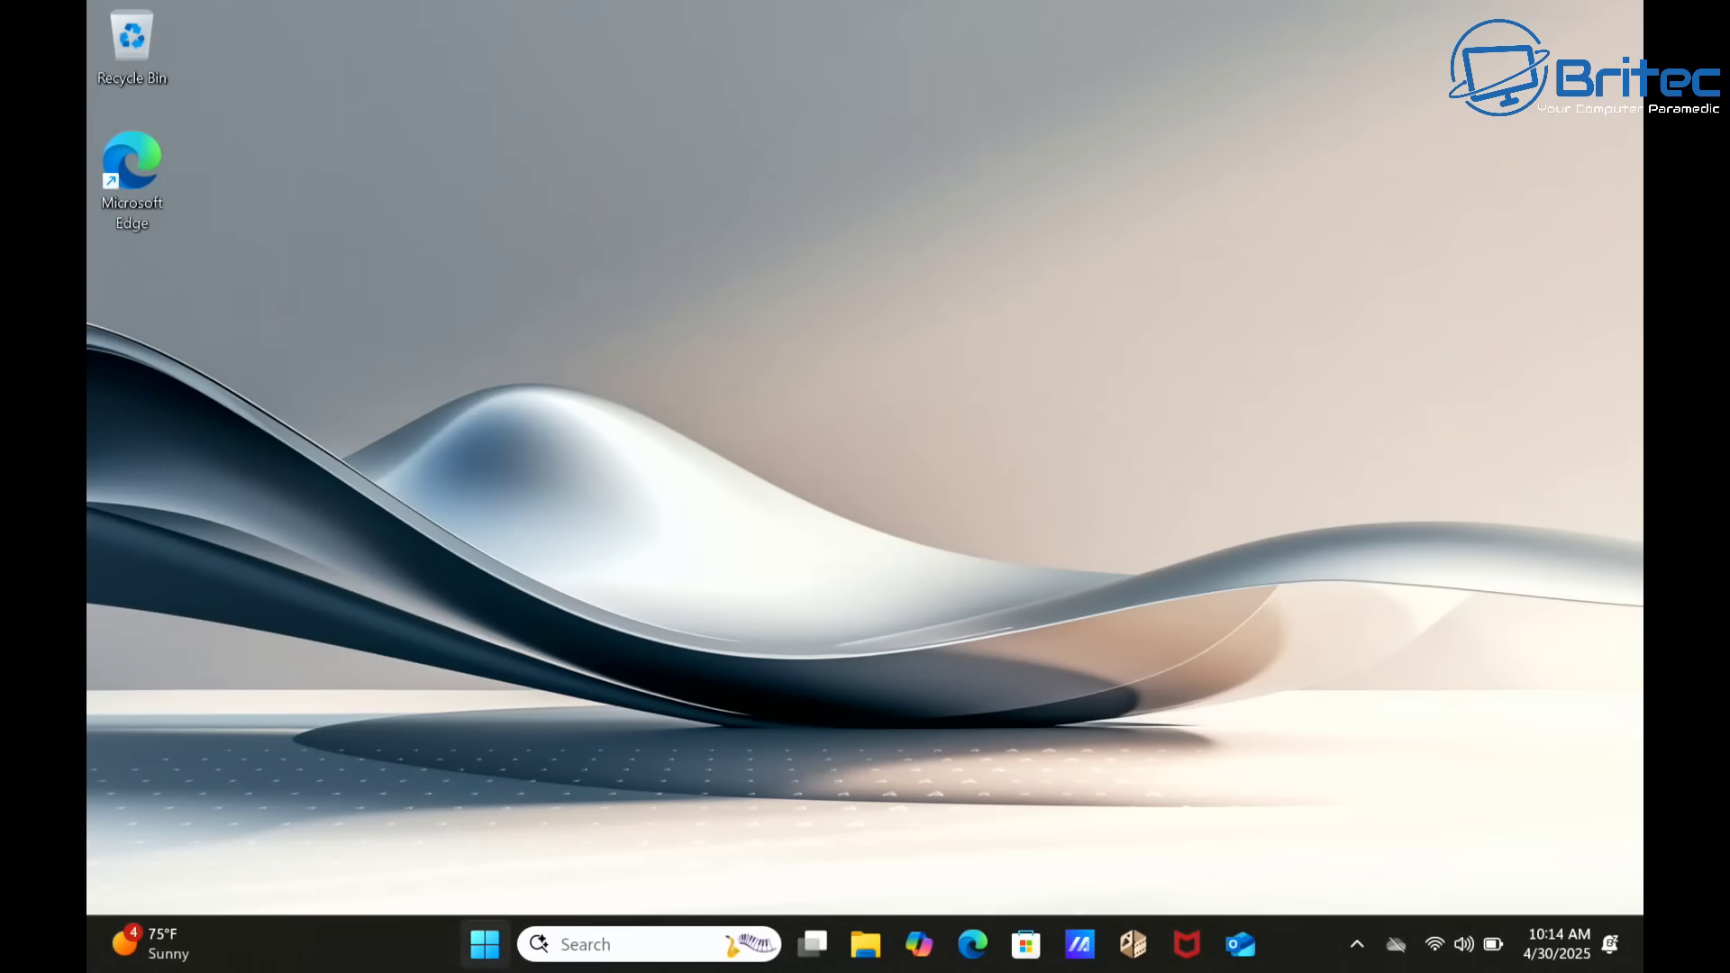
Launch Command Prompt as administrator from a Start search for cmd, approving the UAC prompt
click(488, 946)
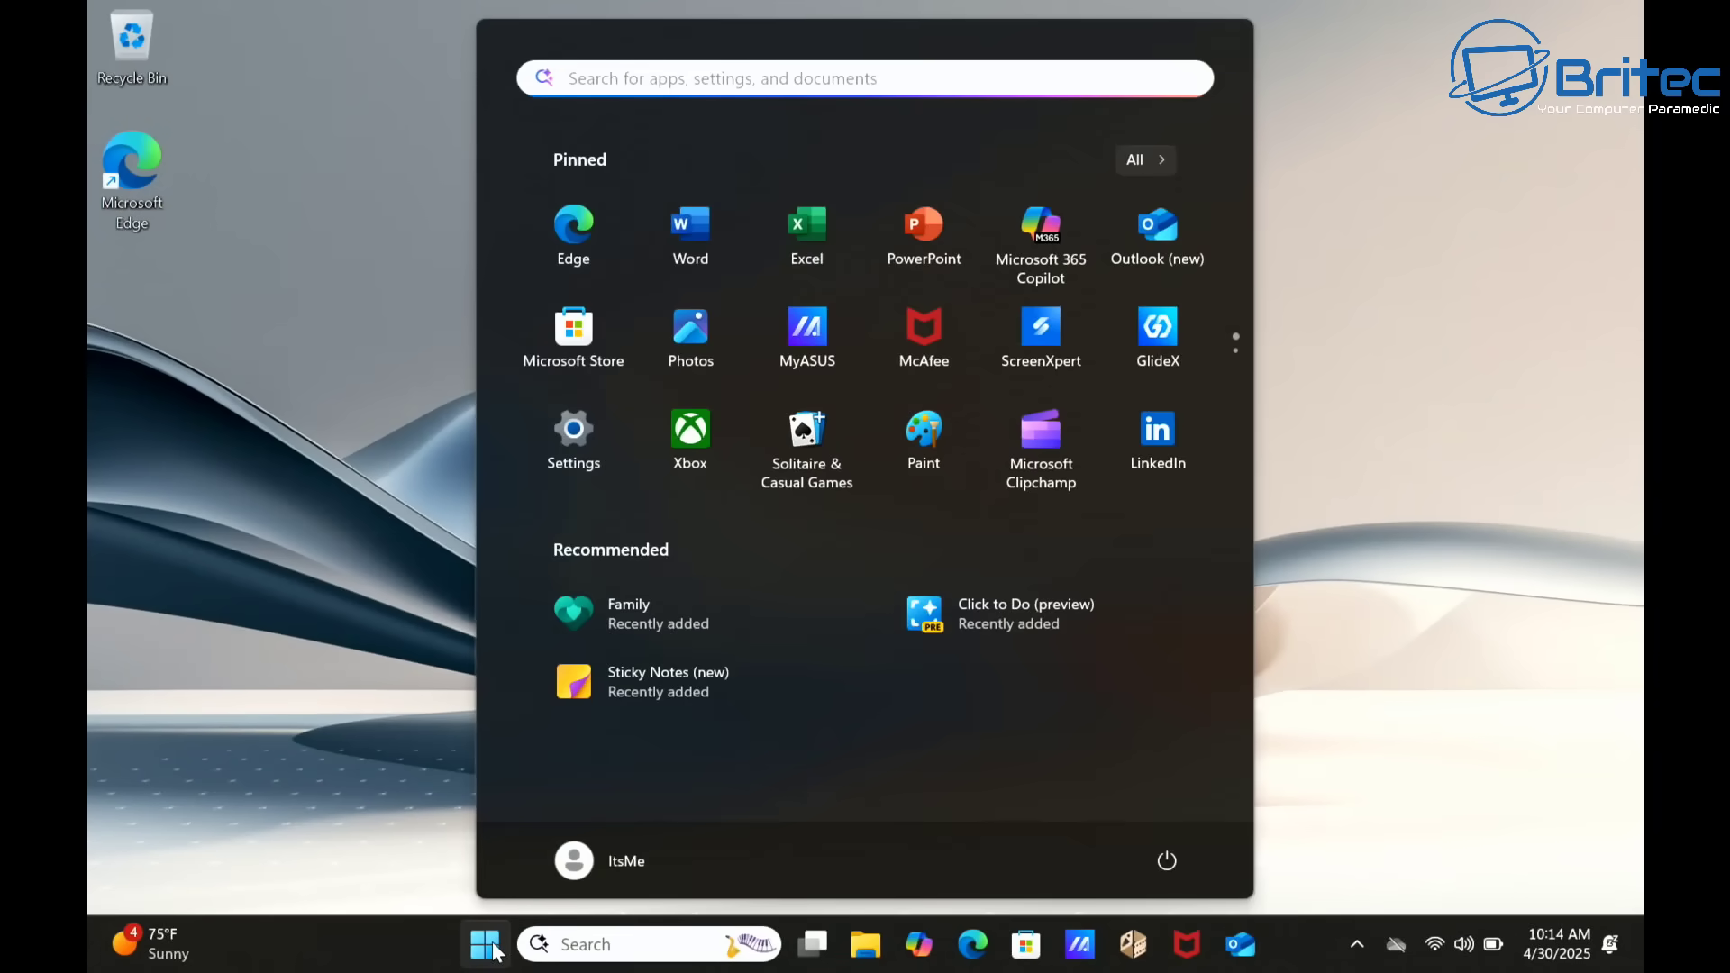
text(cmd)
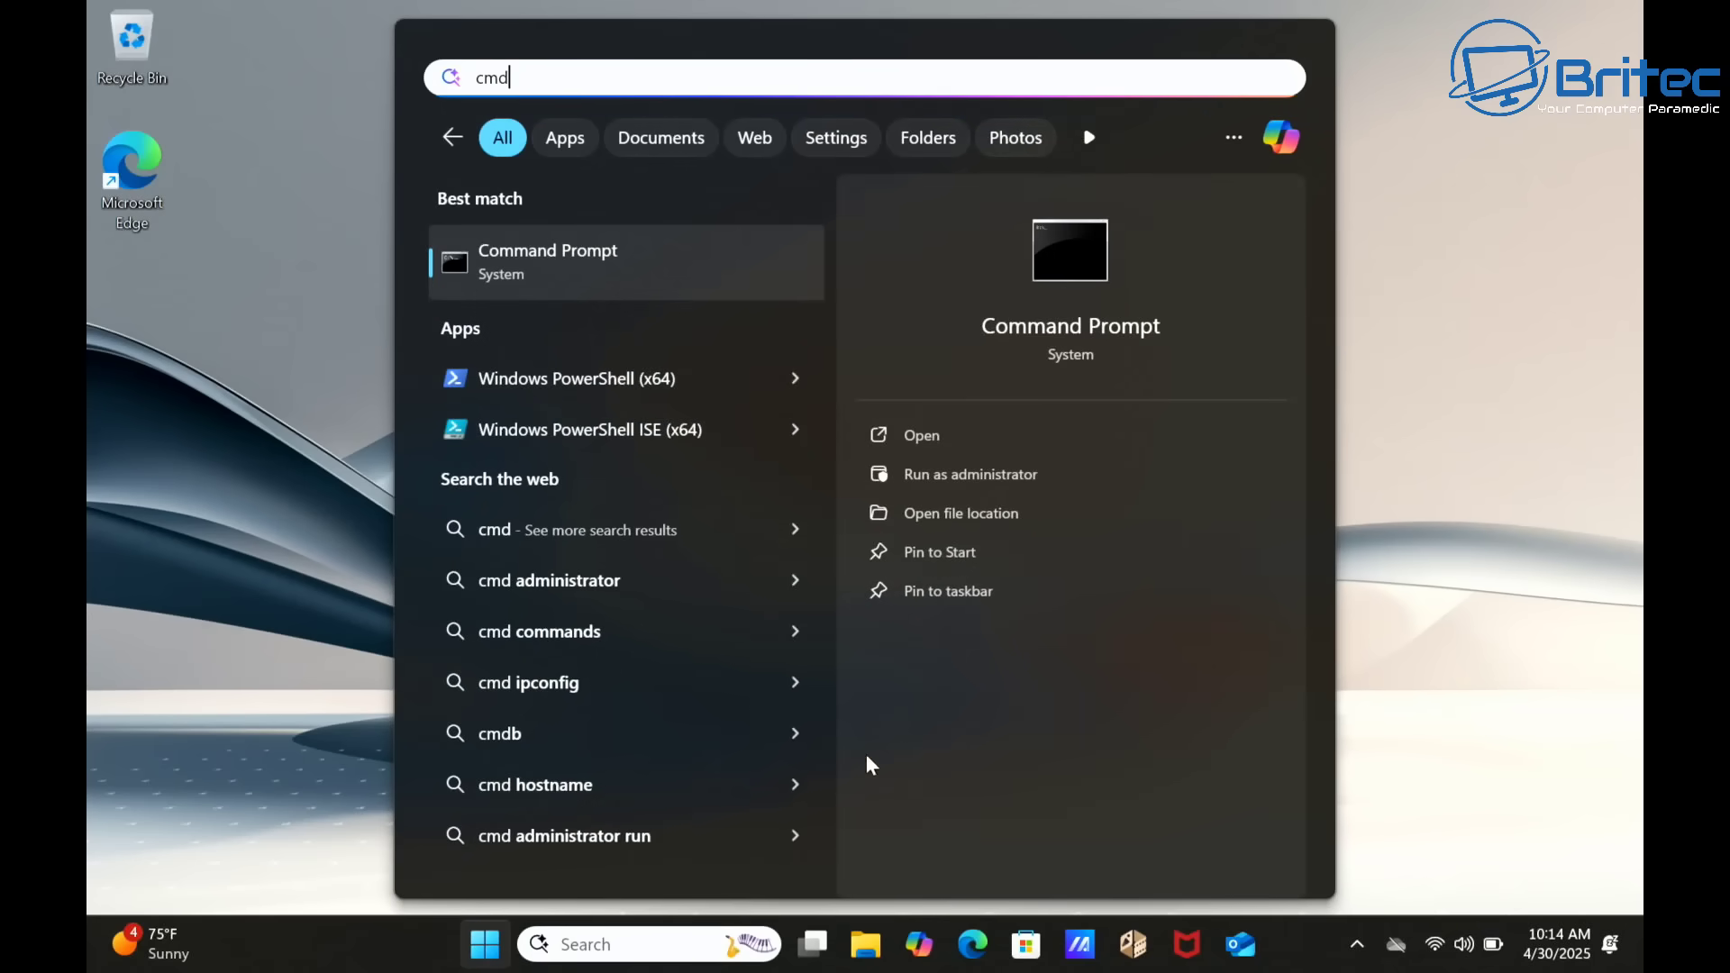
click(1002, 470)
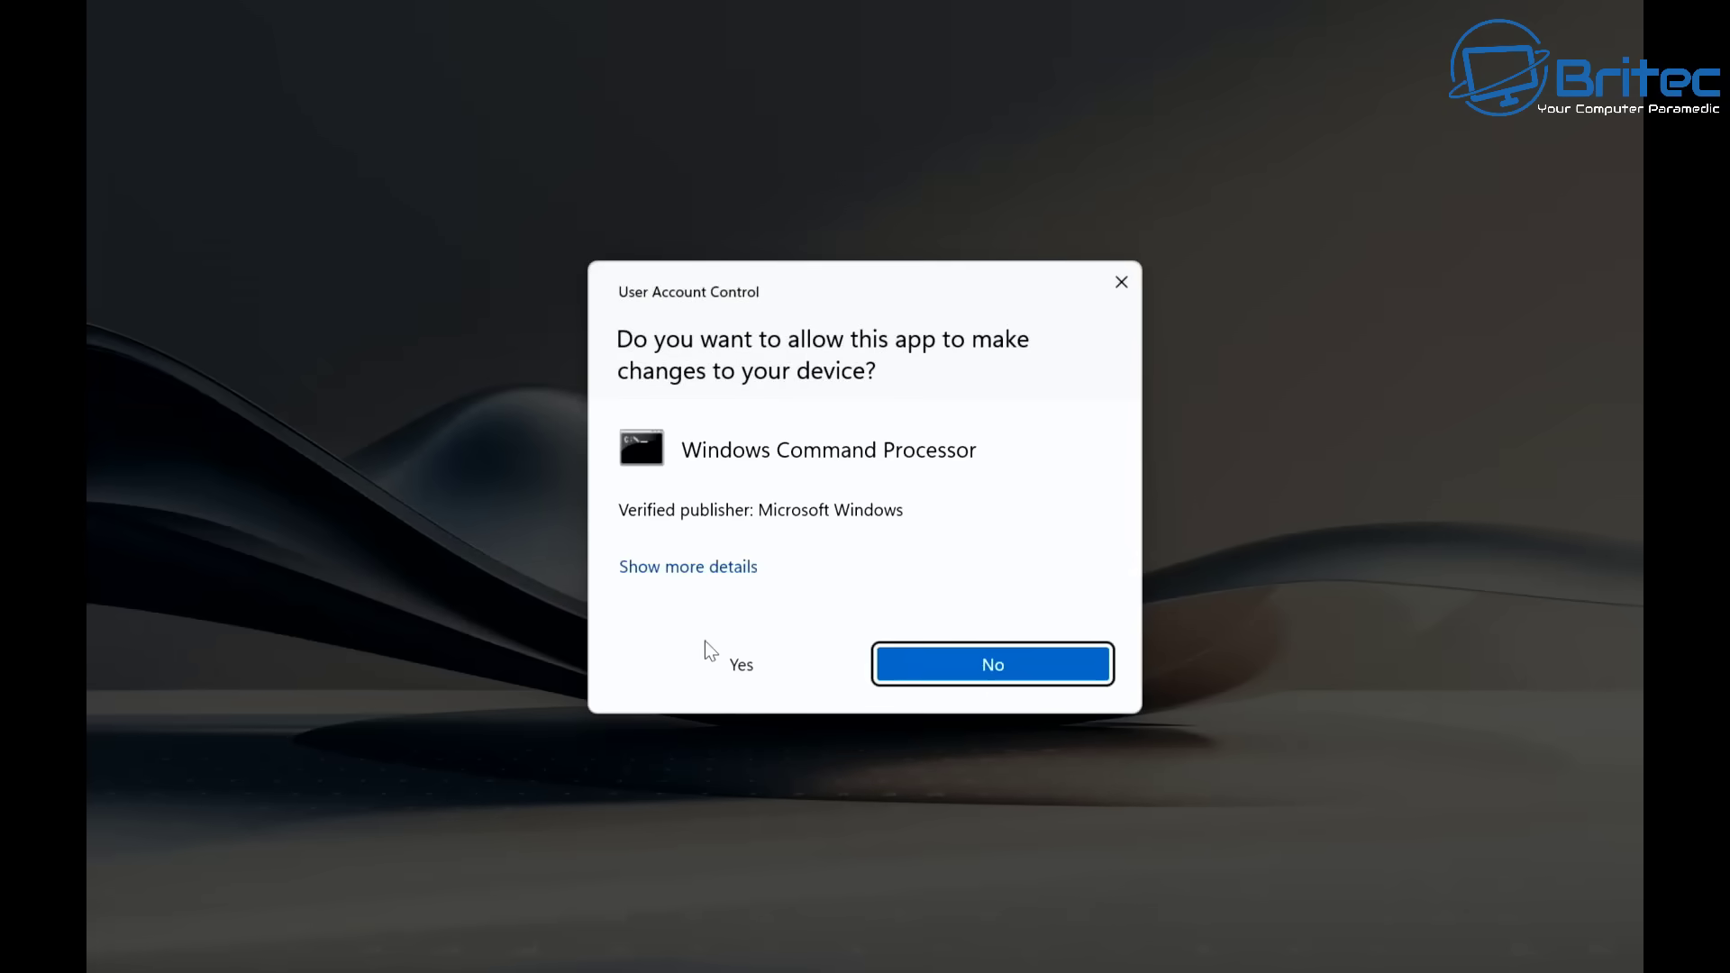
click(737, 667)
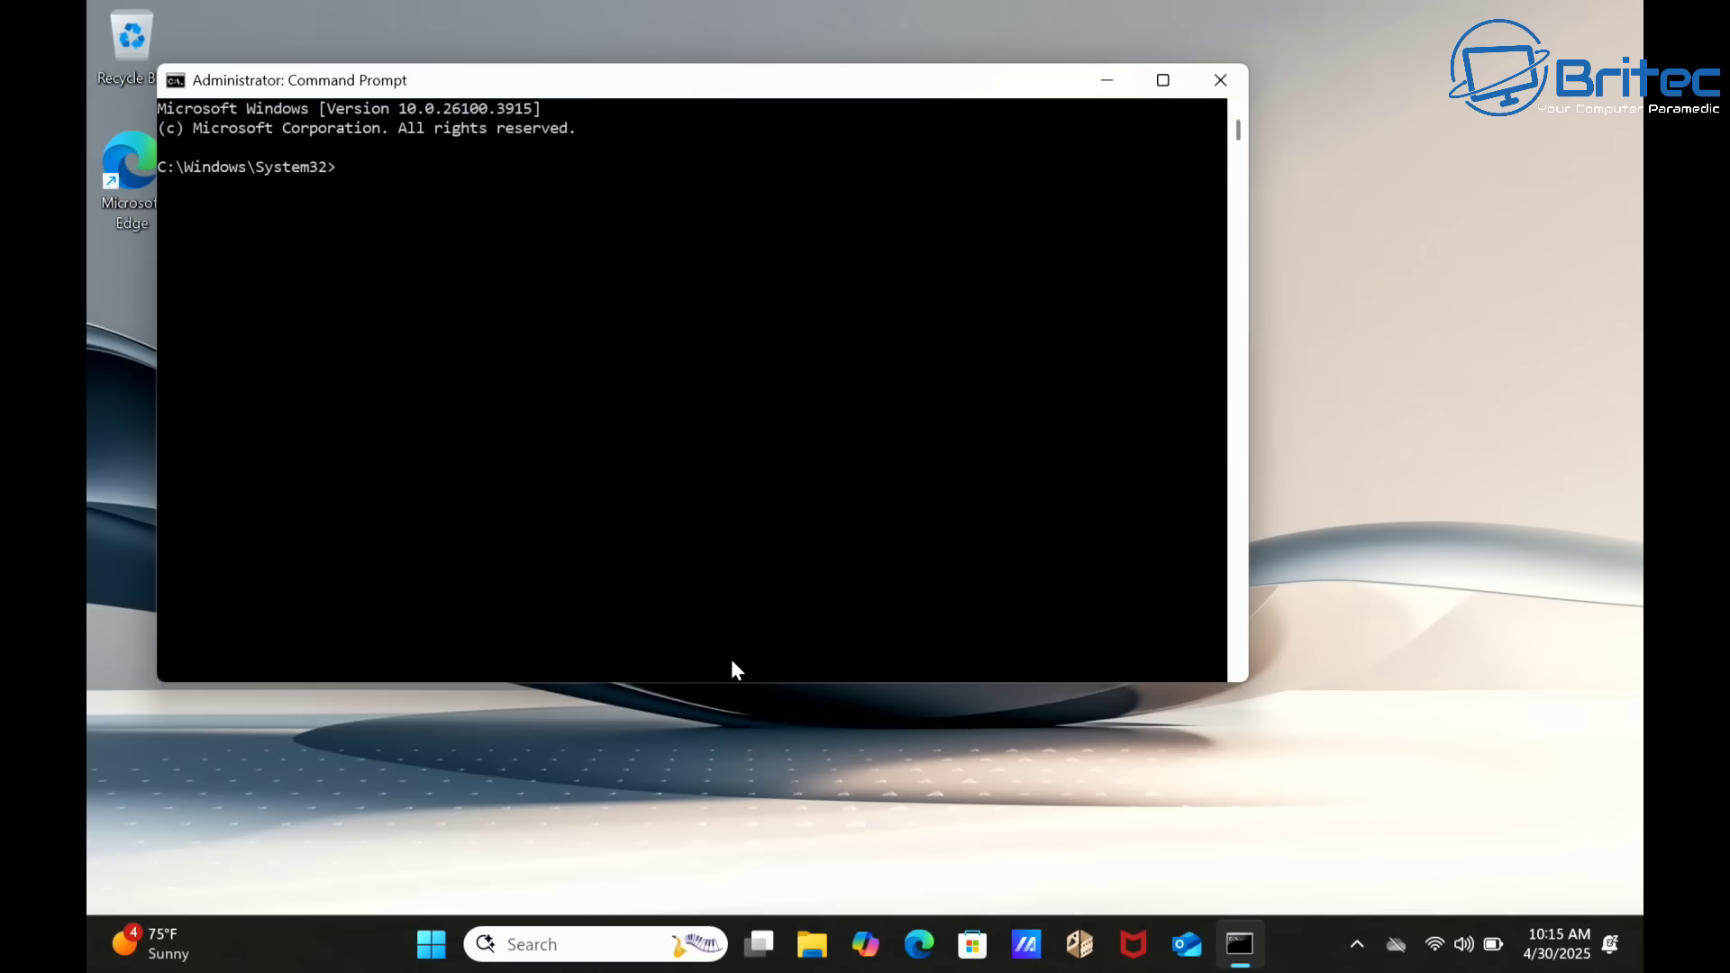
Run dism /online /get-featureinfo /featurename:recall, then paste in the disable command
text(dism)
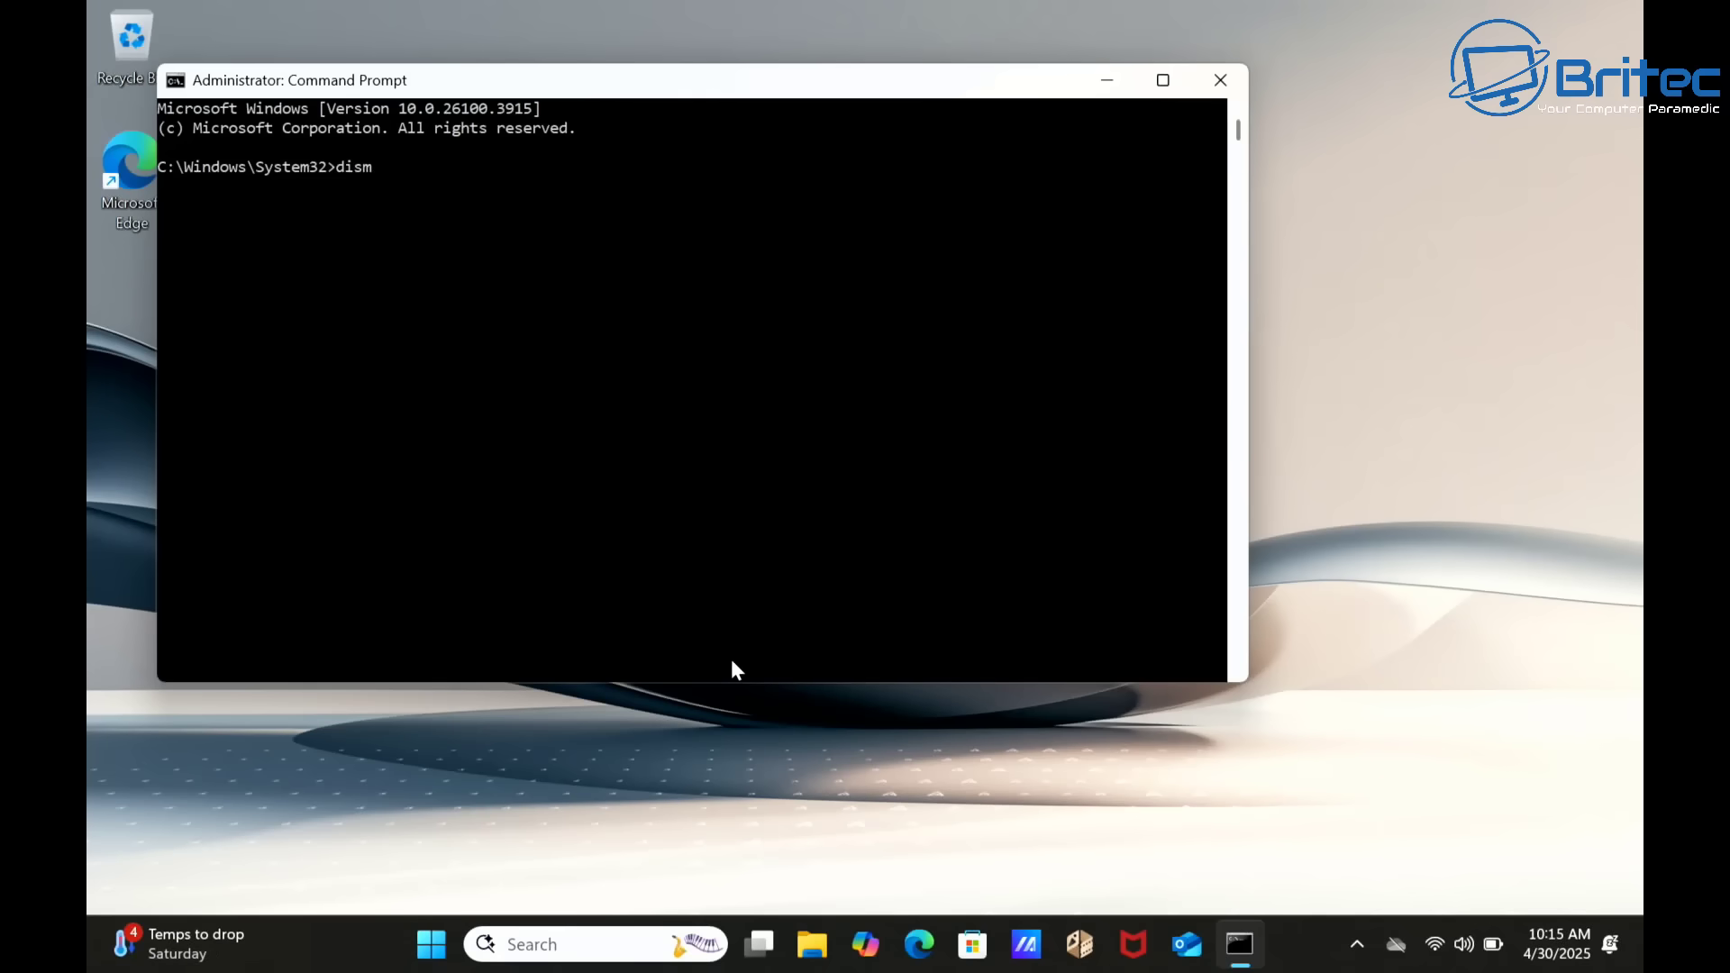
text( /online /get-featureinfo)
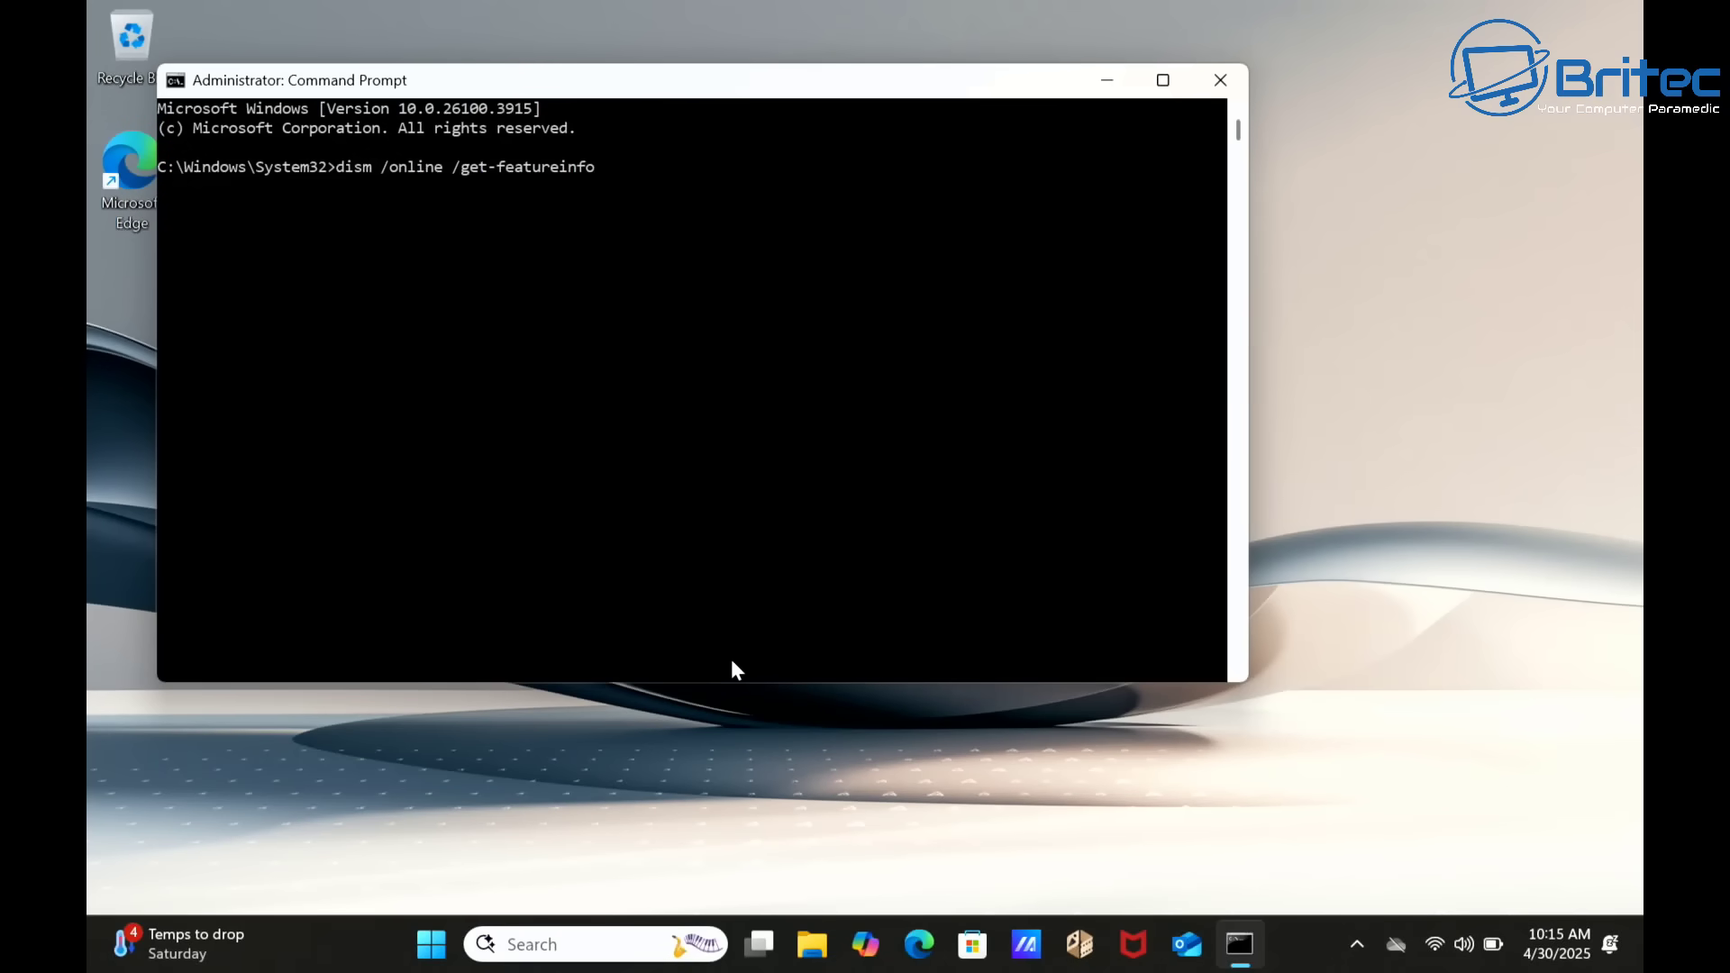
text( /featurename:recall)
key(Return)
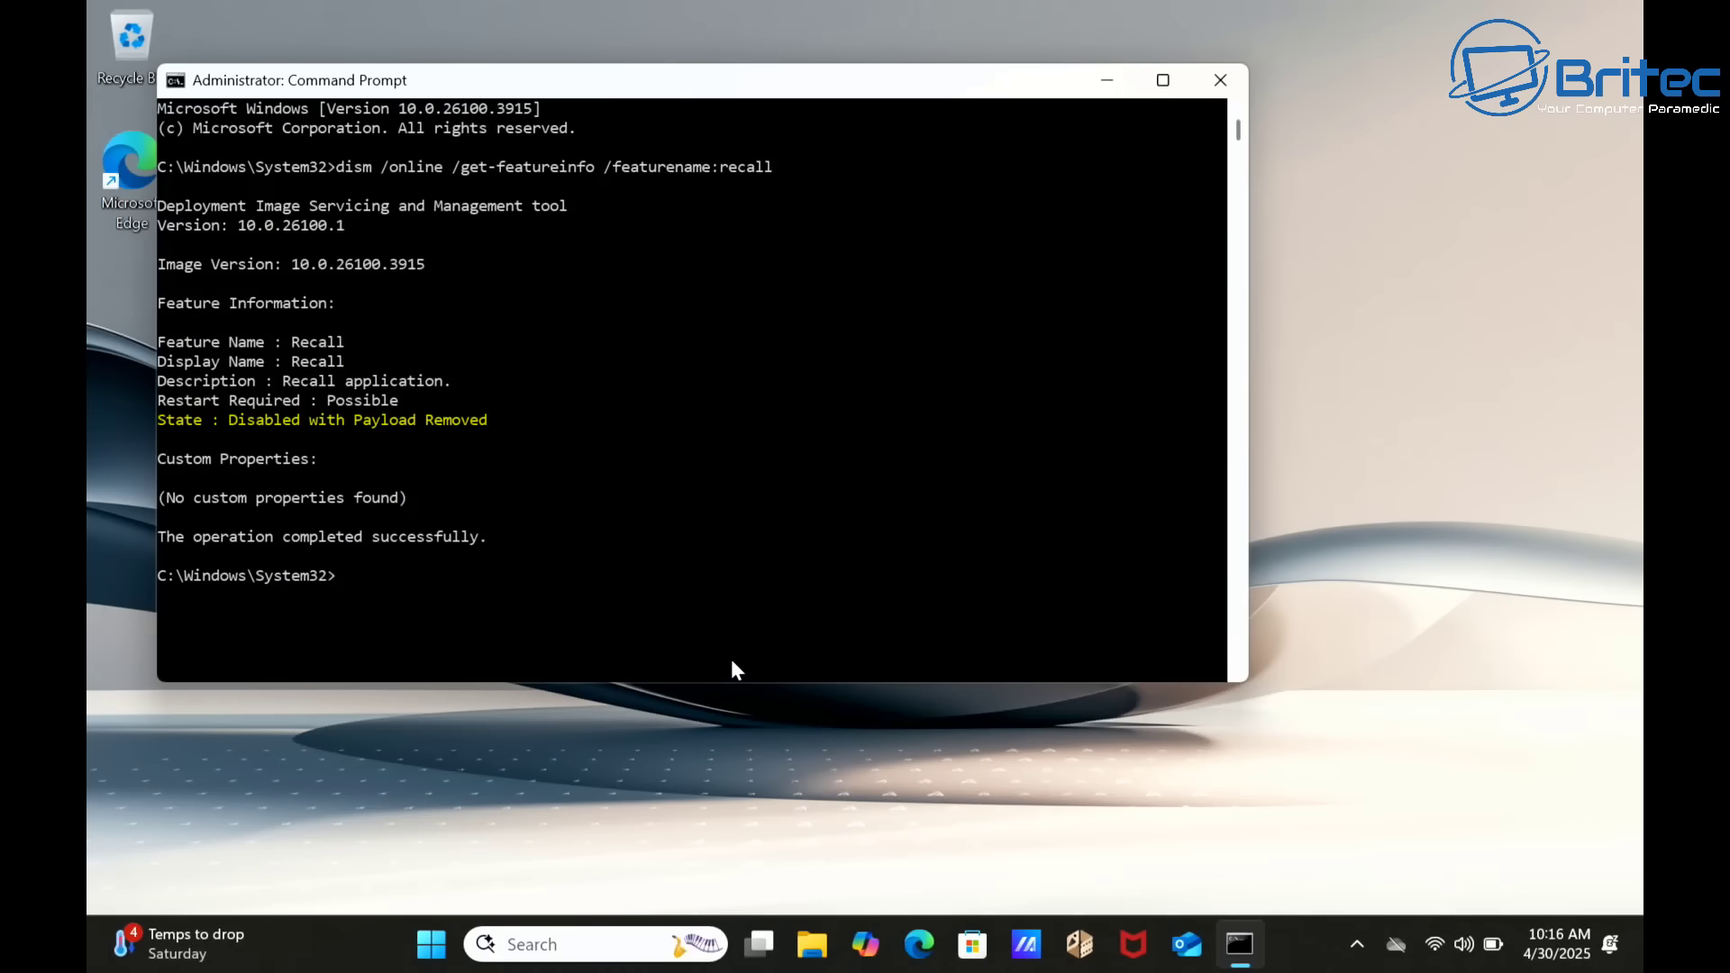
text(dism /online /disable-feature /featurename:recall)
Disable Recall with dism /disable-feature, recheck it with /get-featureinfo, and close Command Prompt
key(Return)
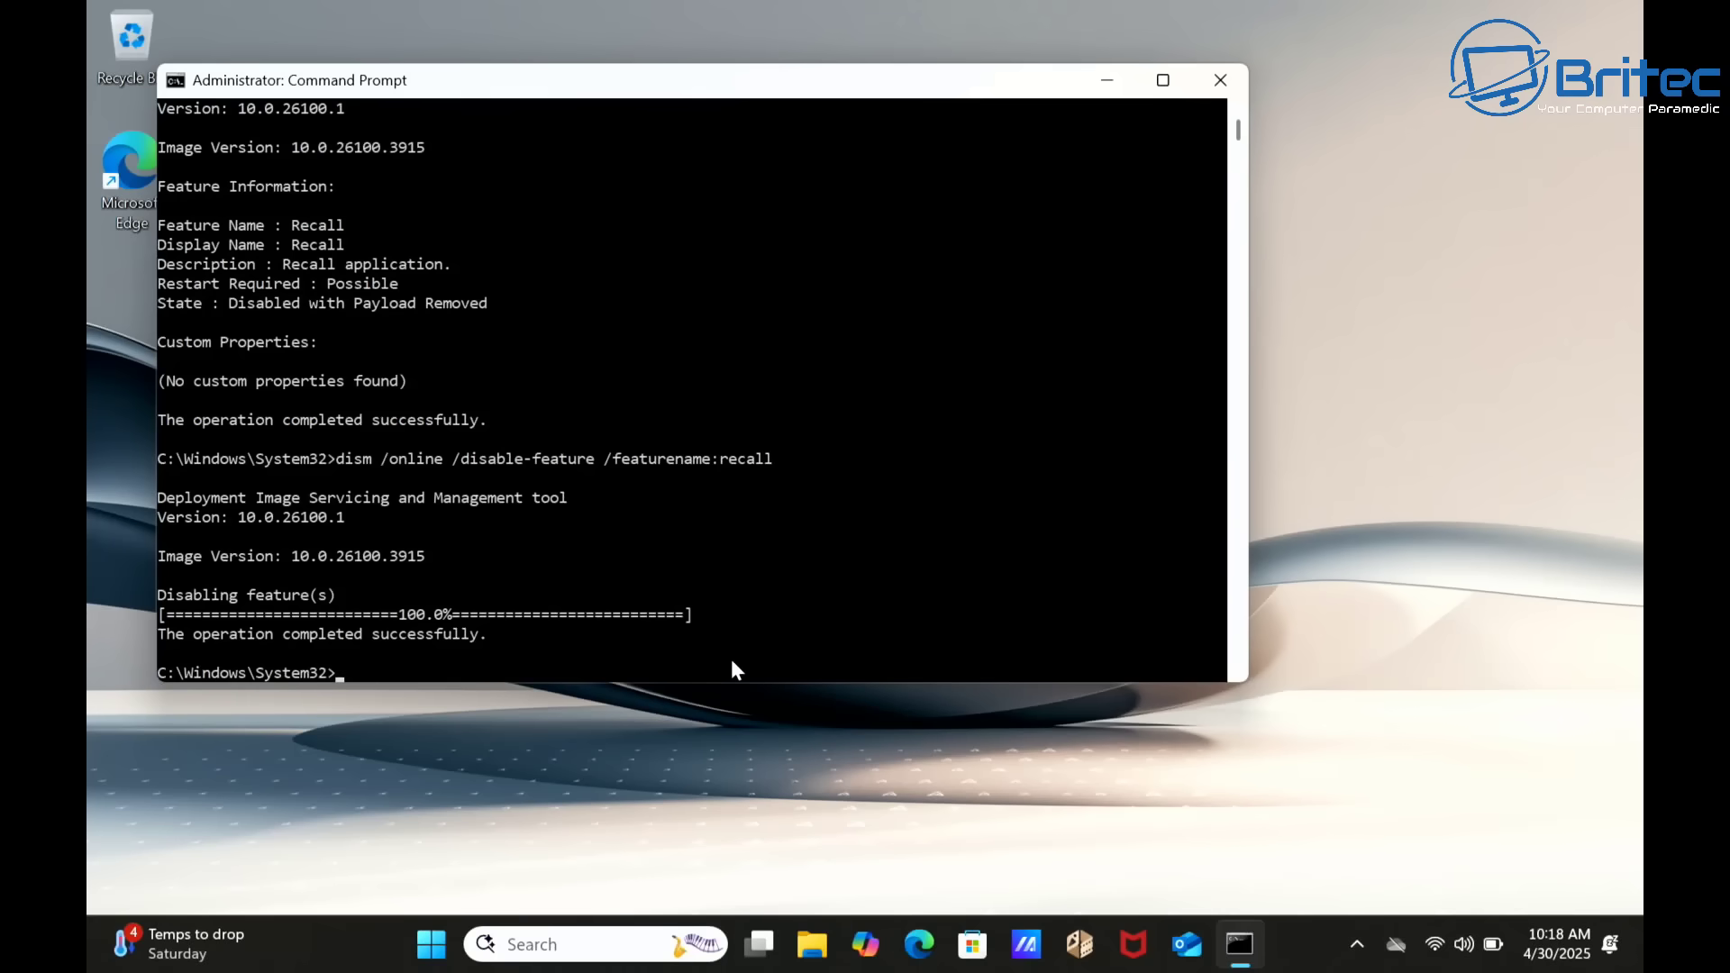
key(Up)
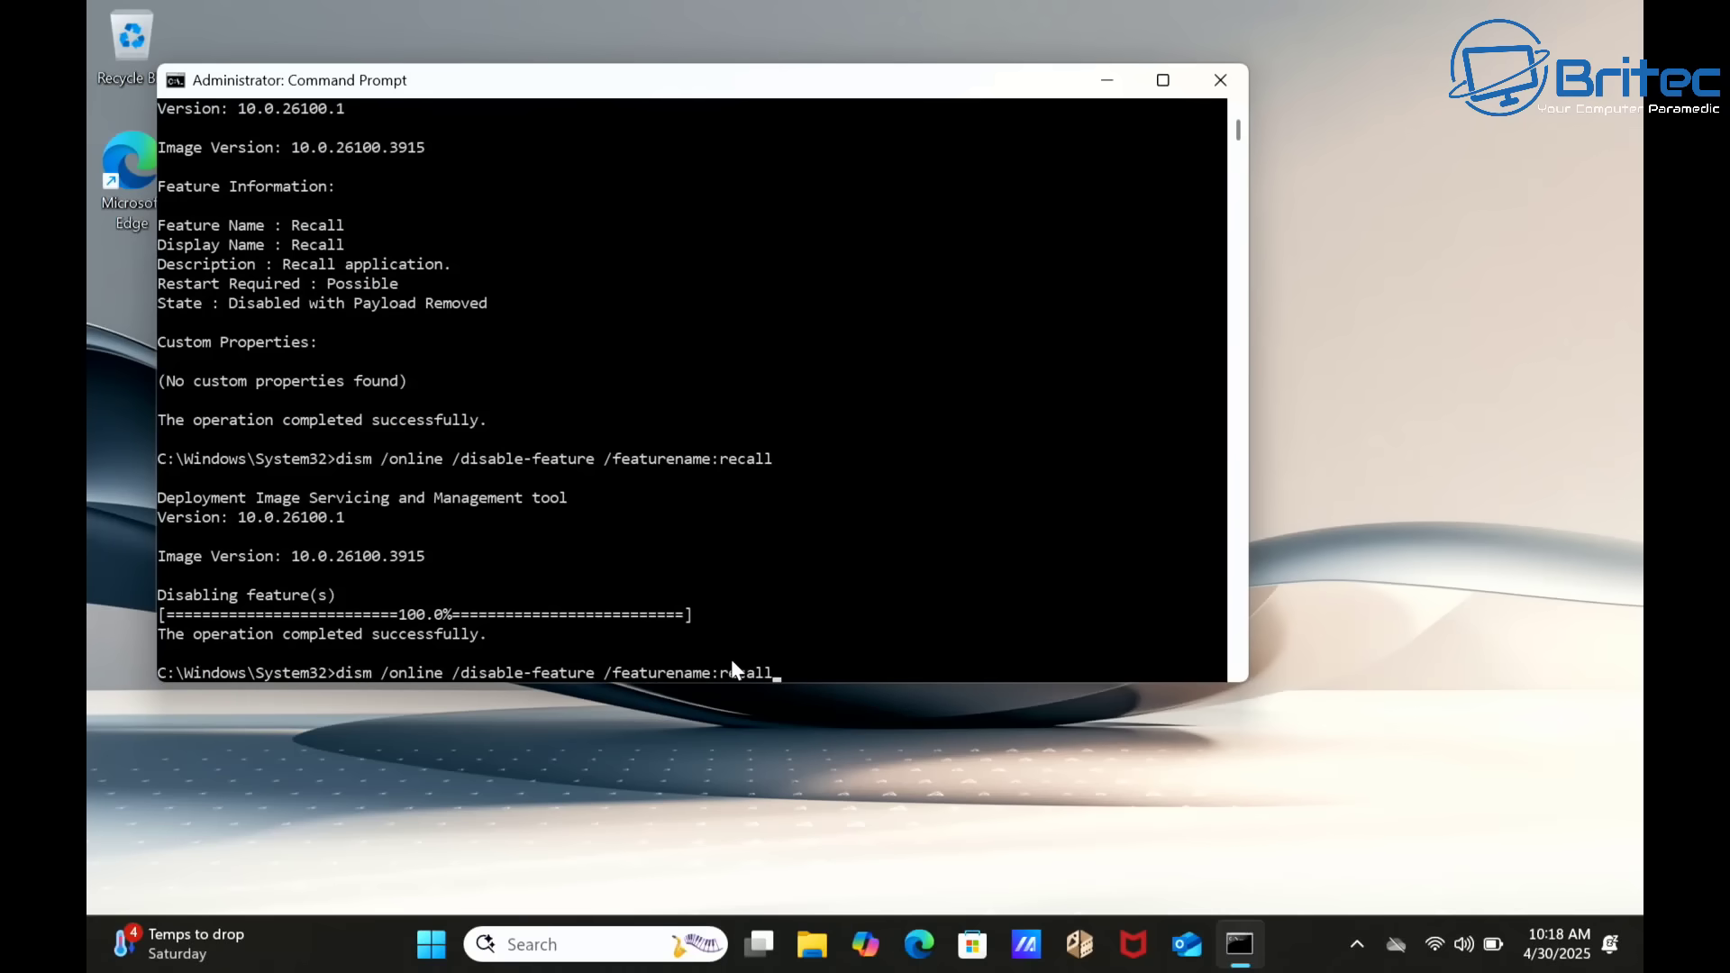
key(Up)
text(\)
key(Return)
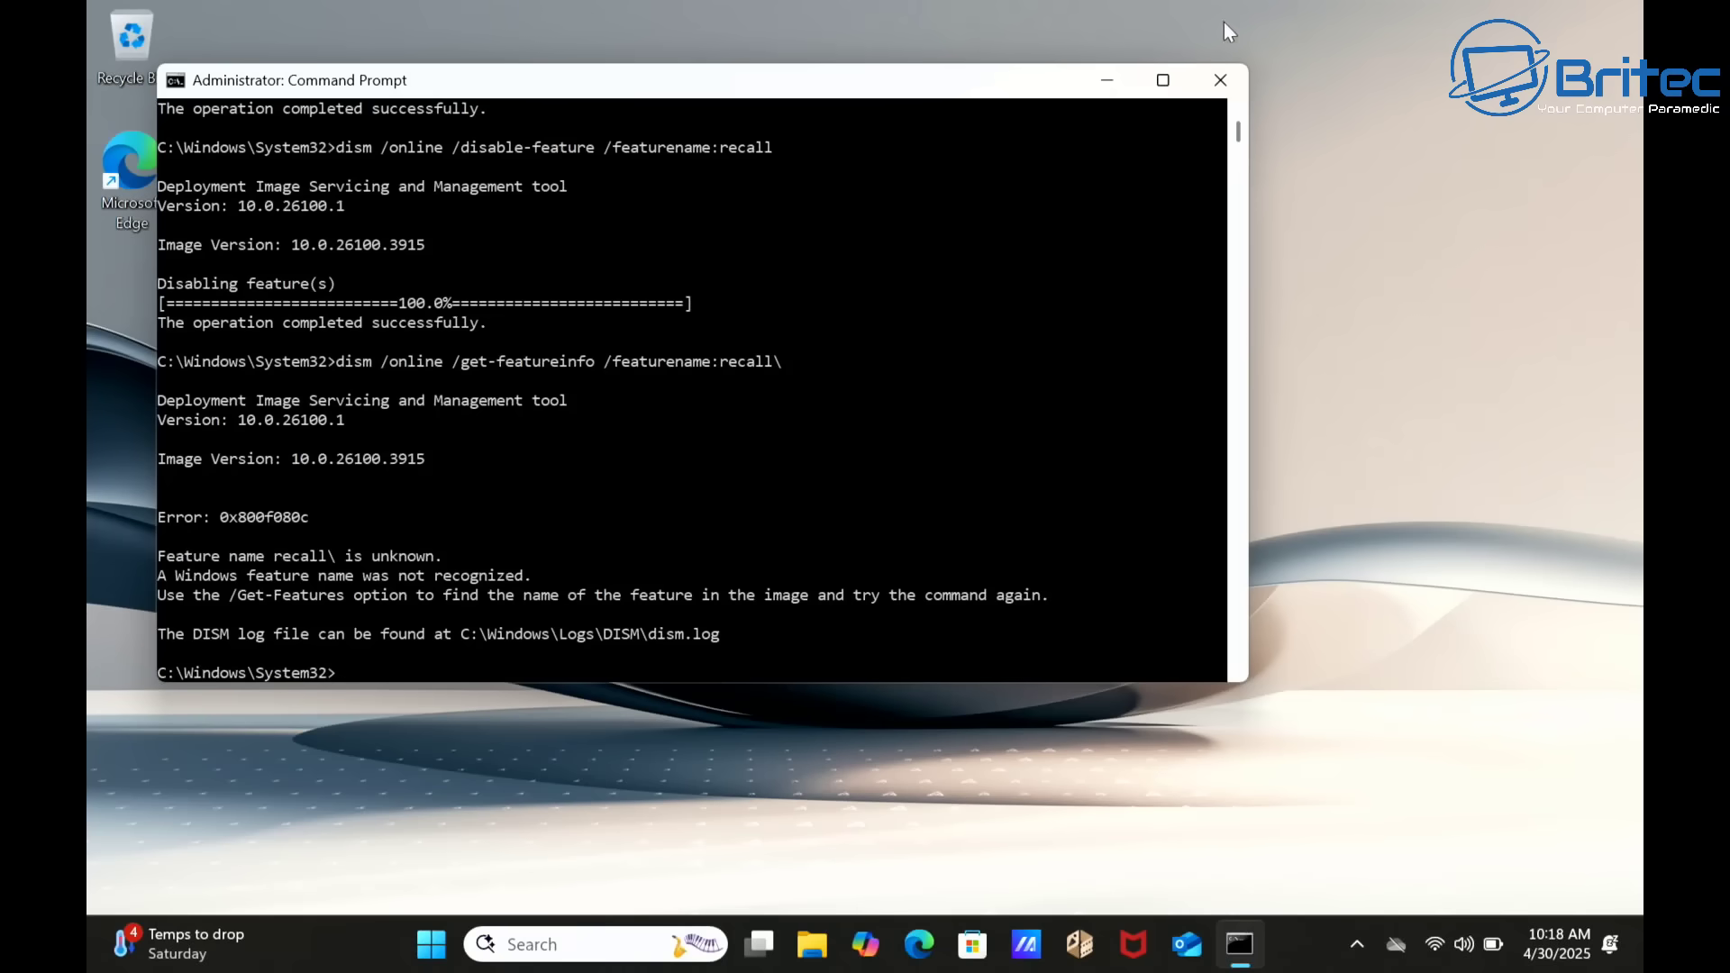
click(1220, 79)
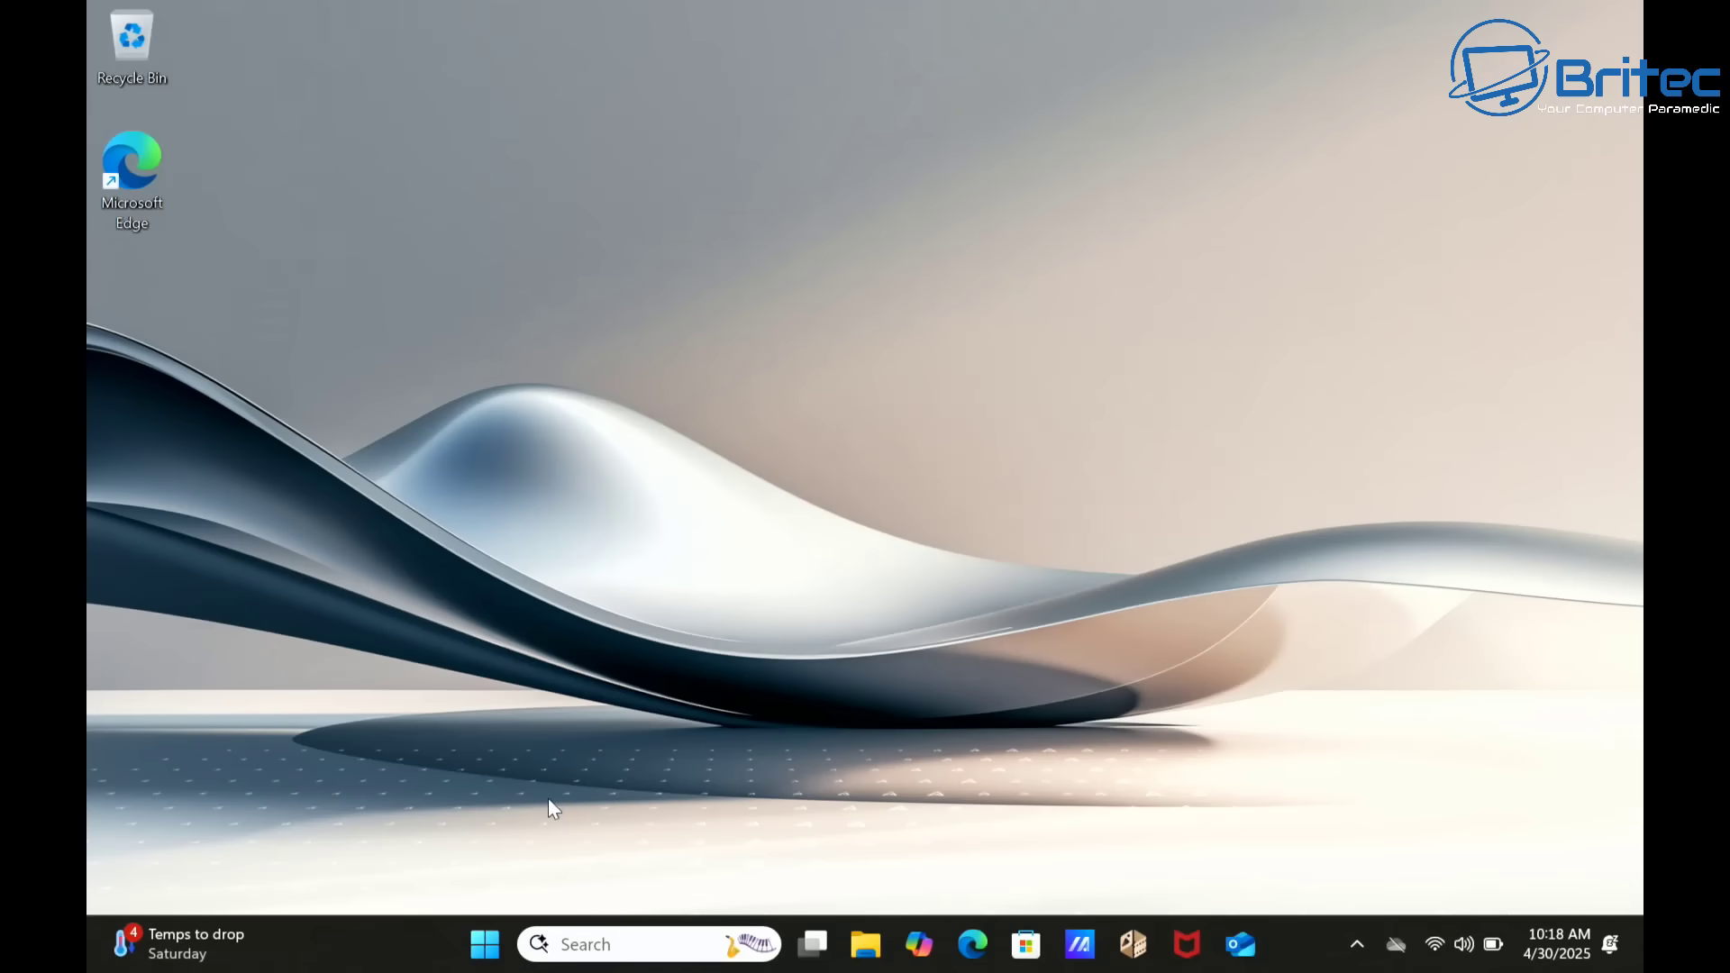
Restart the PC from the Start power menu, then dismiss the lock screen and enter the account PIN
click(485, 943)
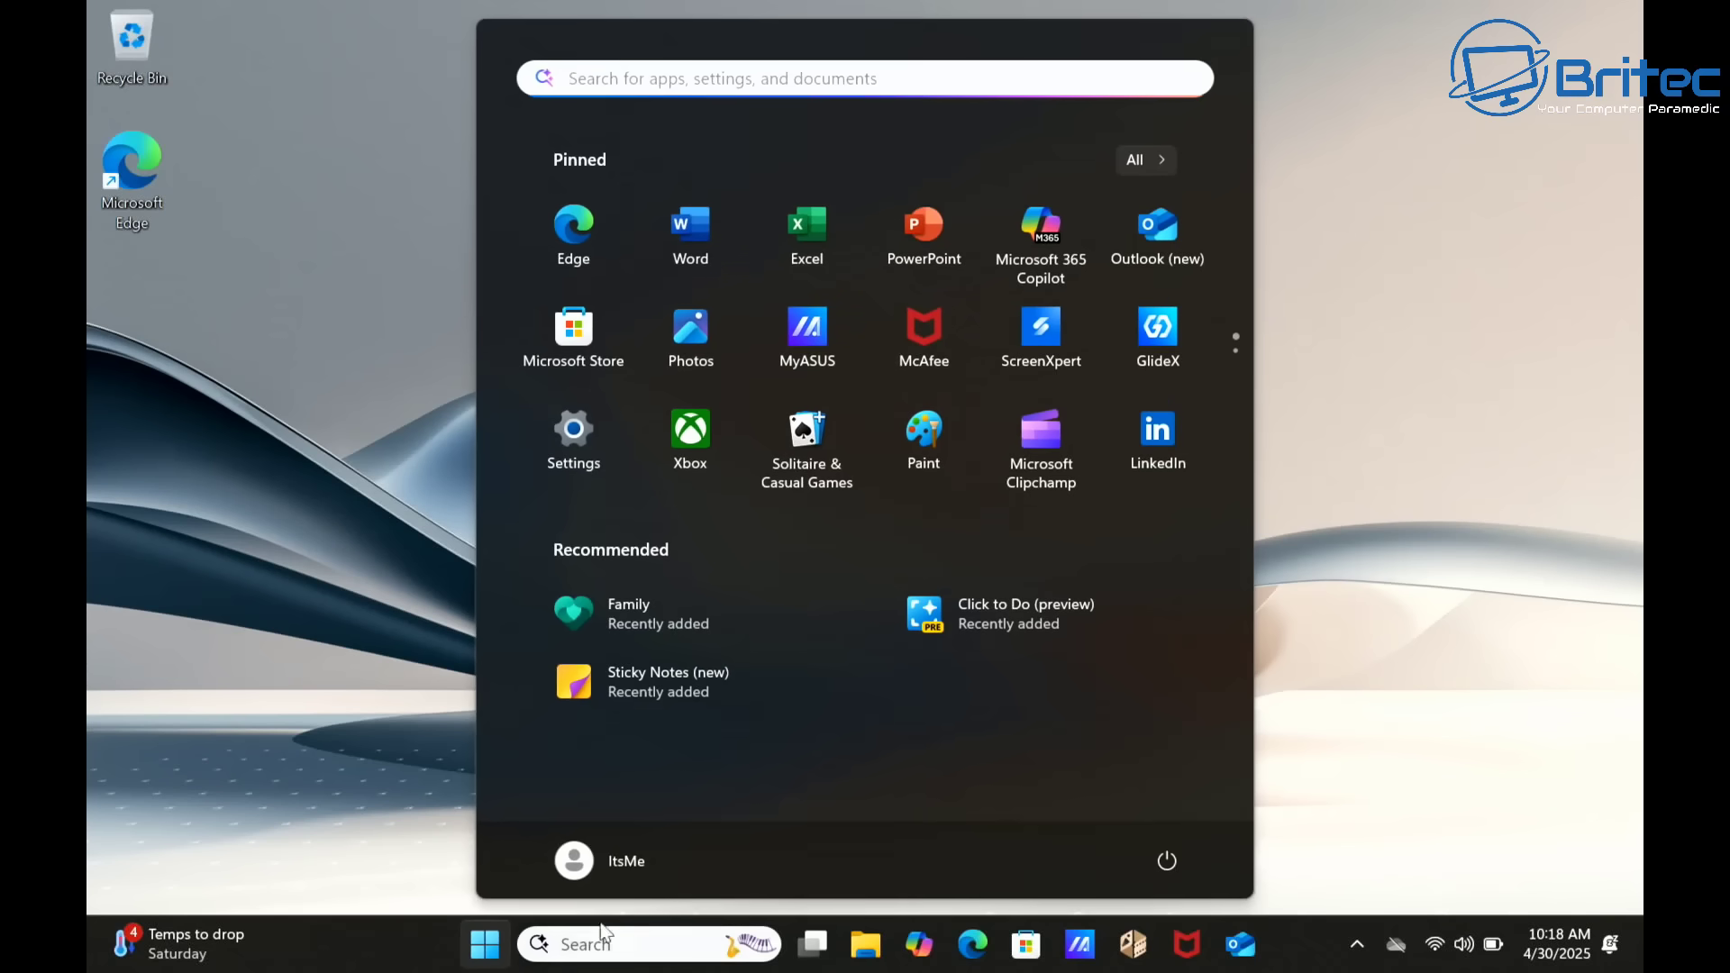
click(1175, 867)
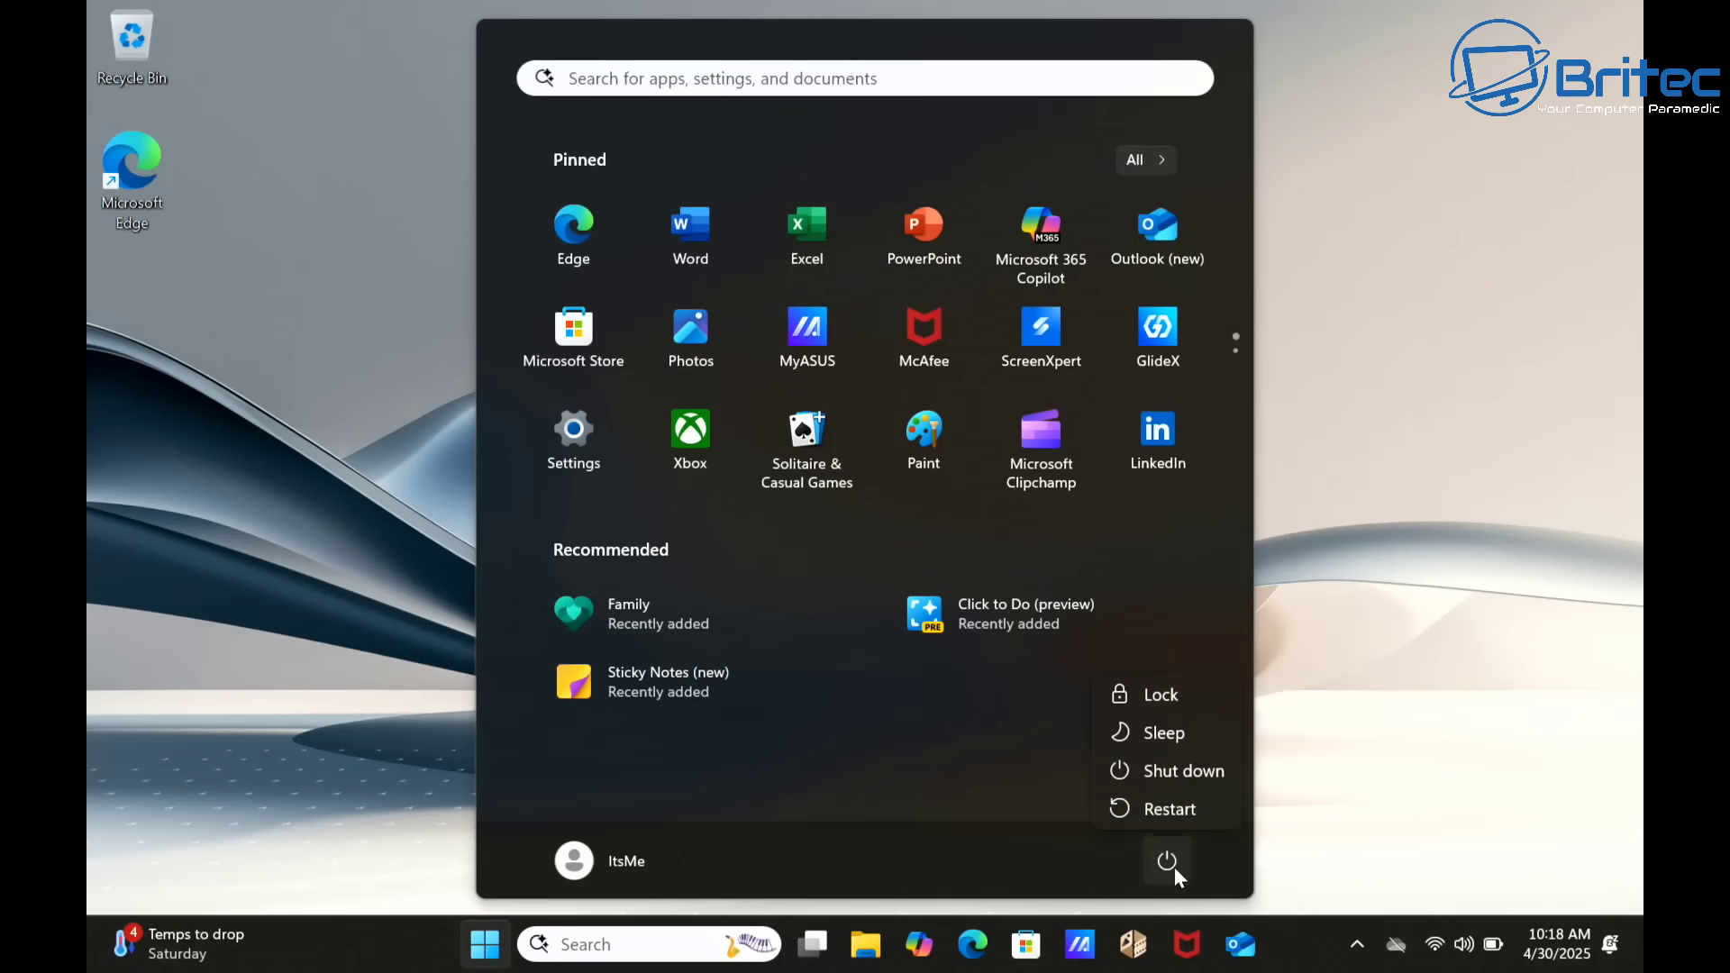
click(1191, 815)
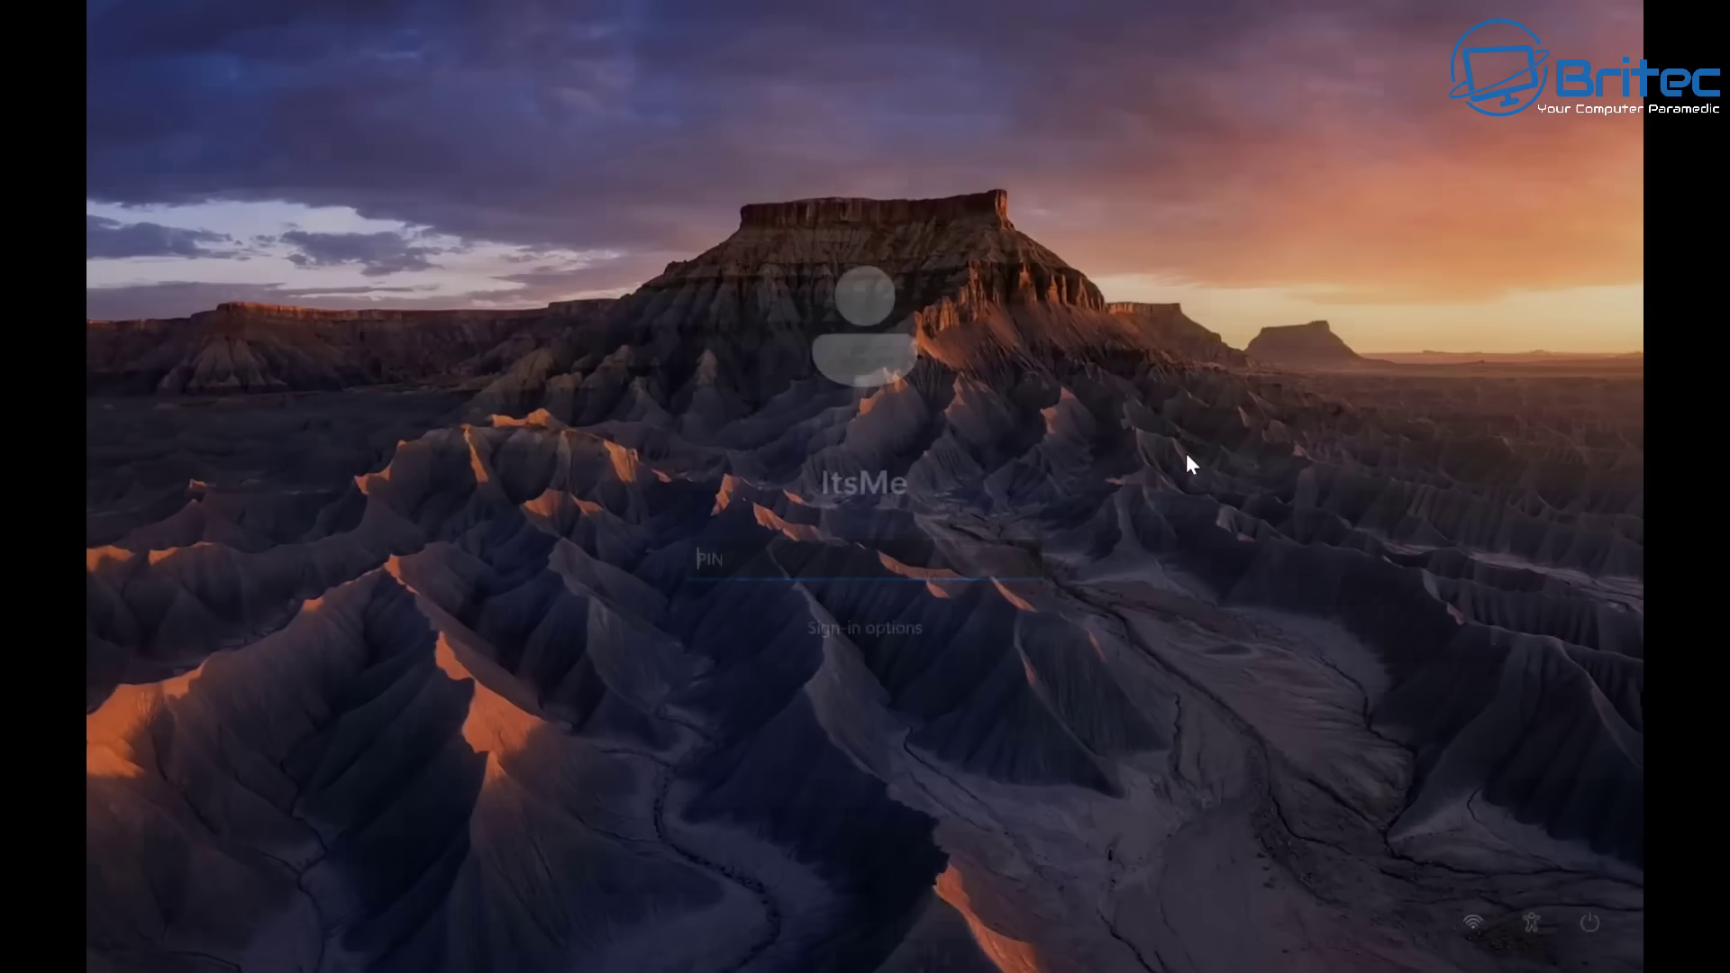
click(1186, 460)
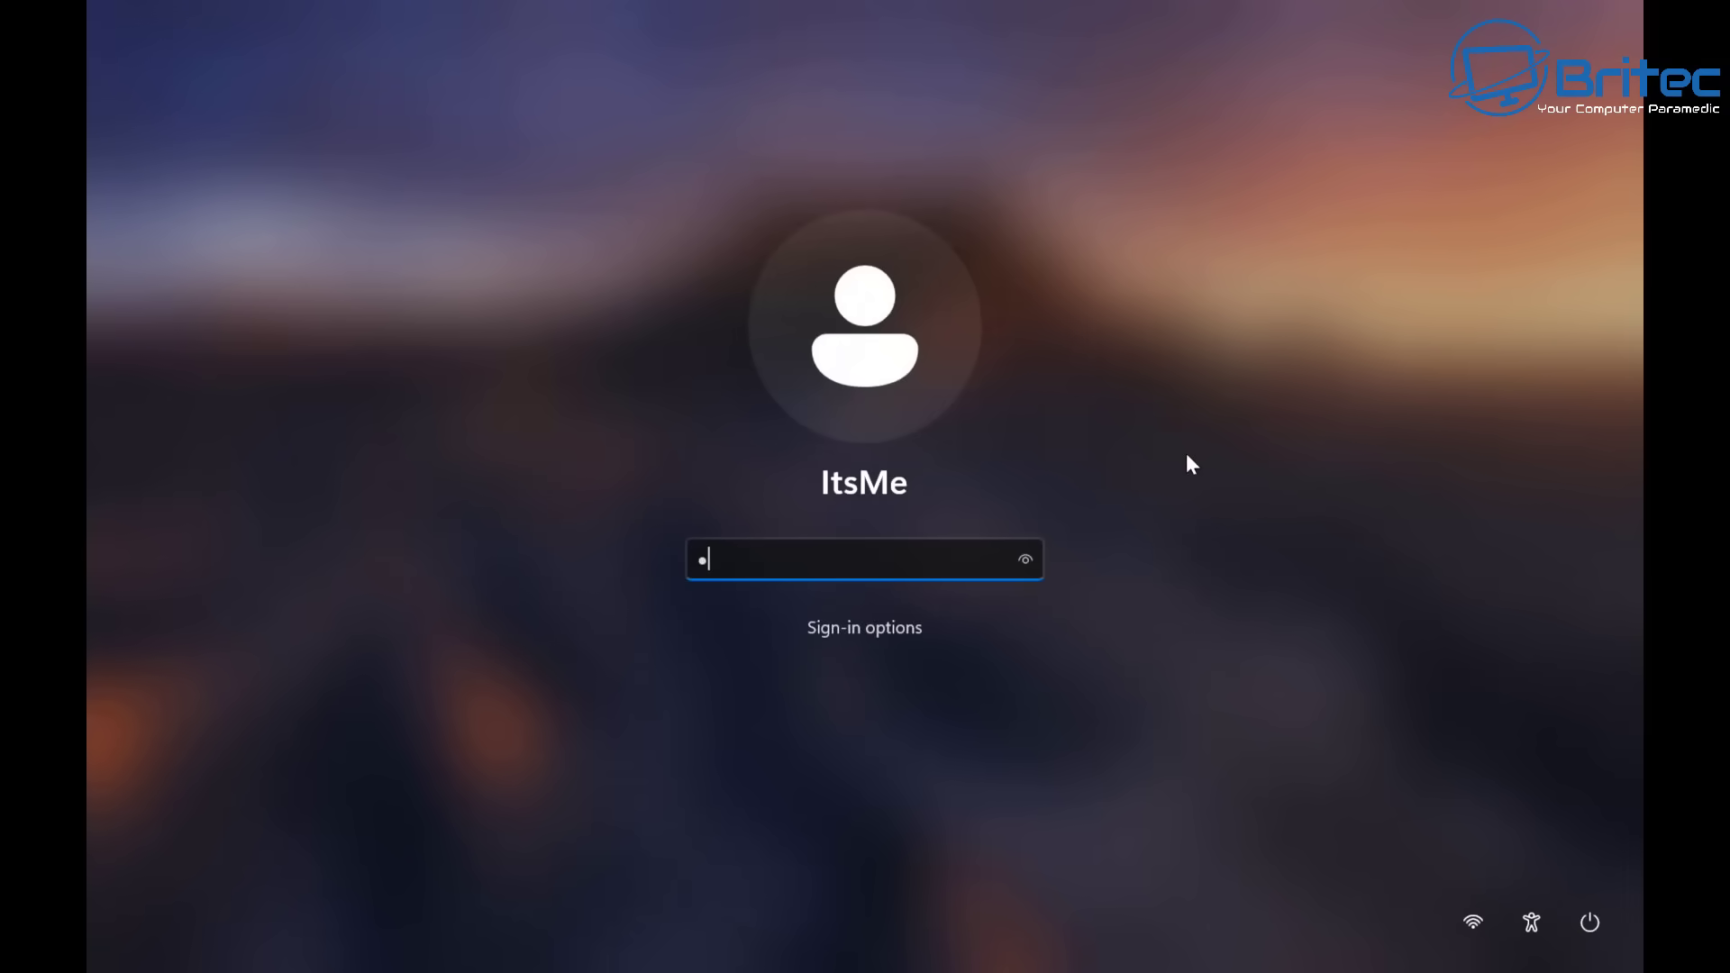
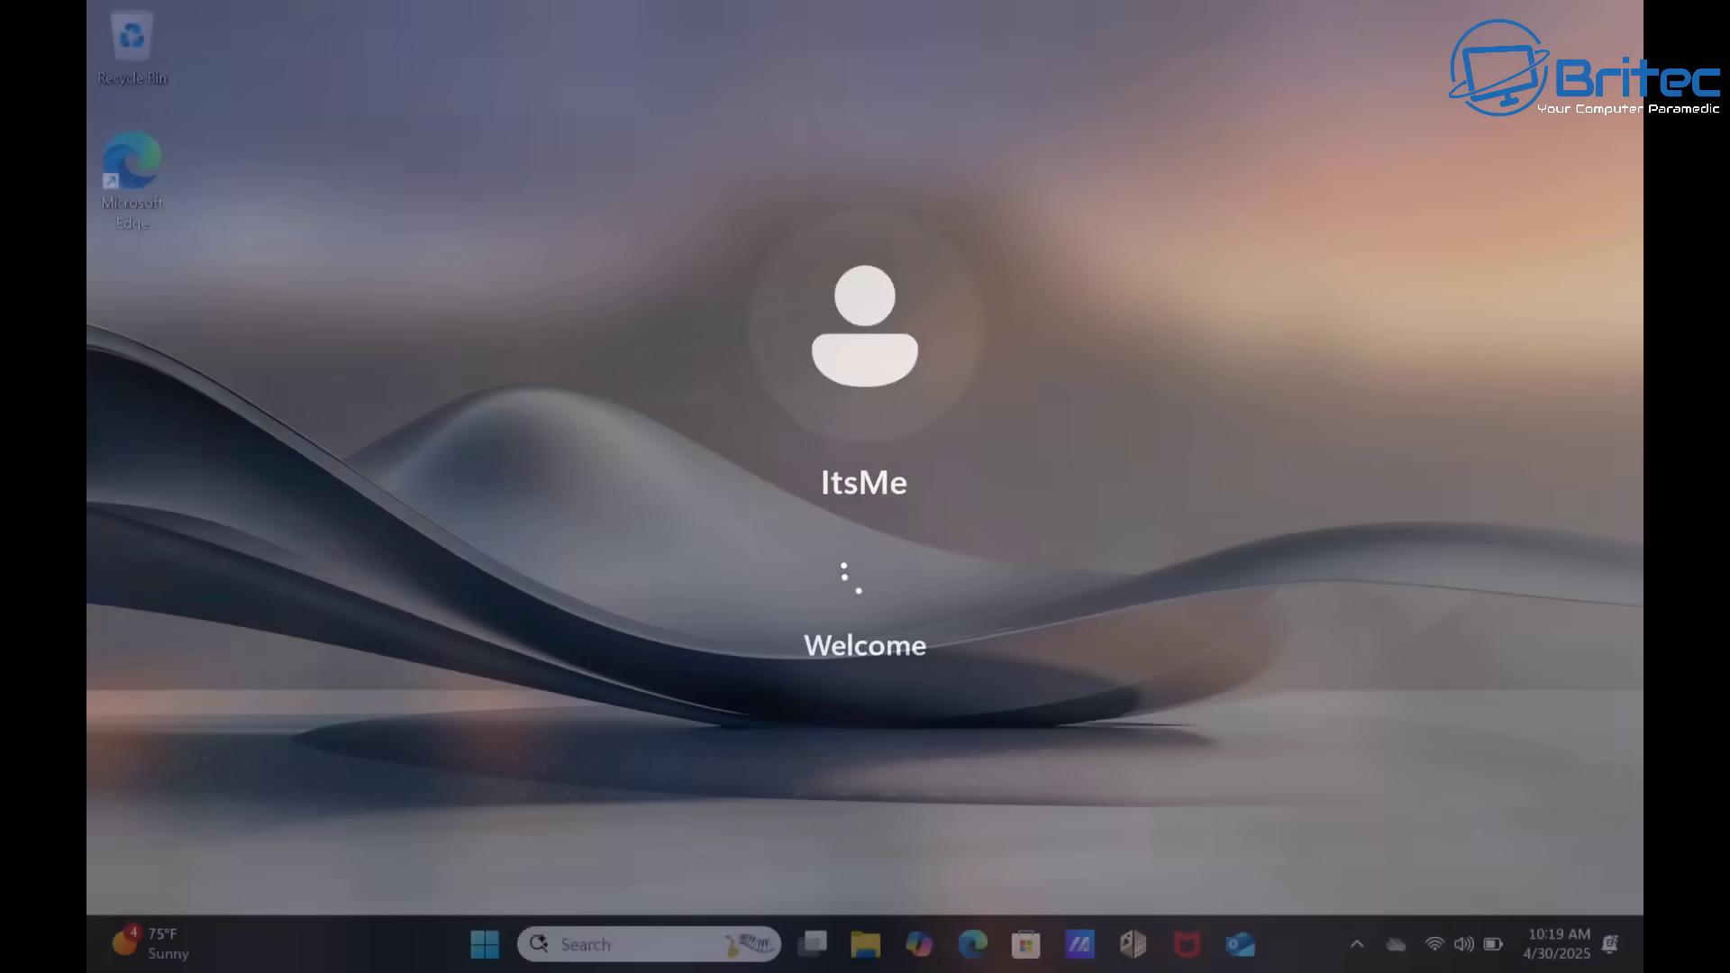